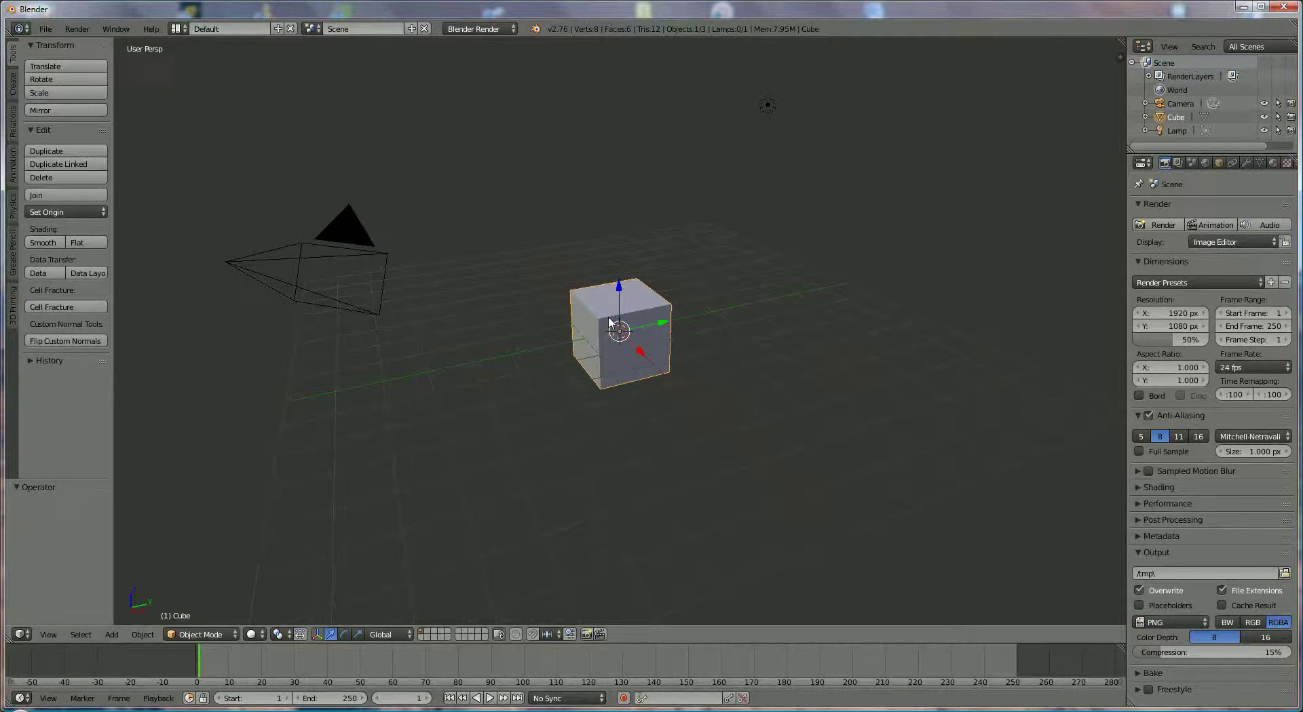
Delete the default cube with X so only the camera and lamp remain
click(602, 316)
key(x)
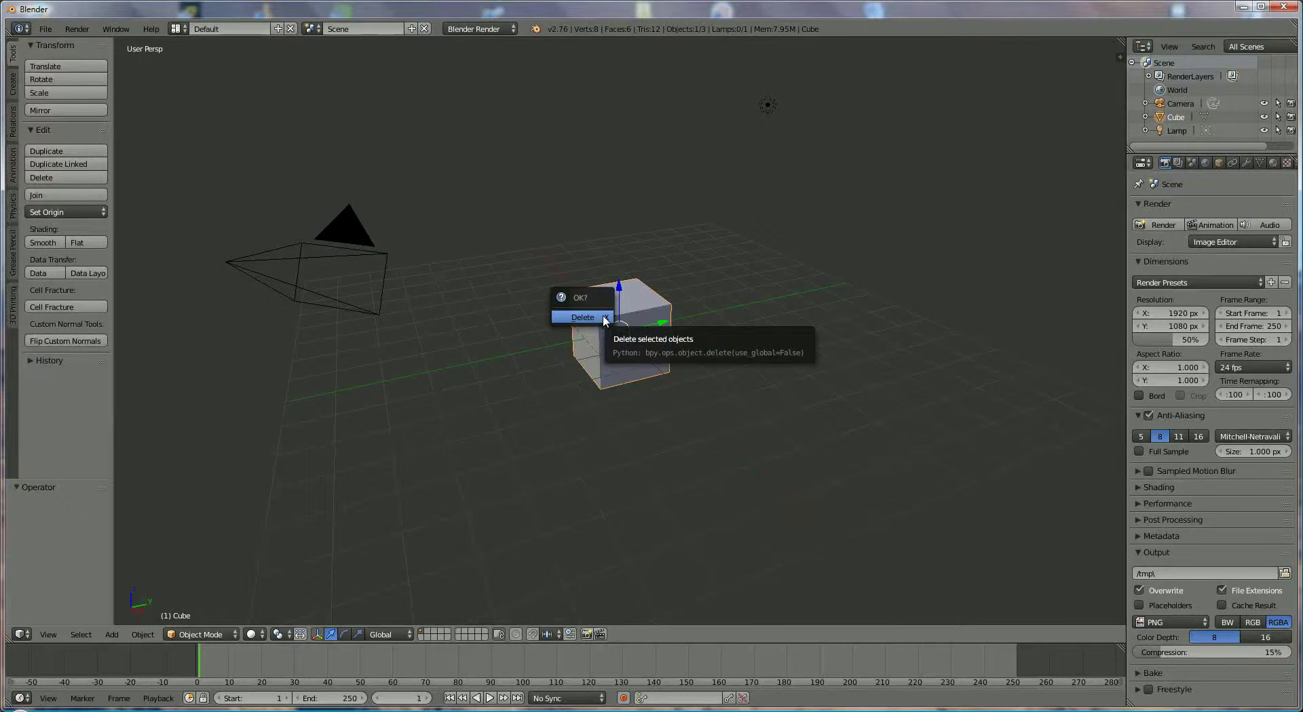
click(582, 317)
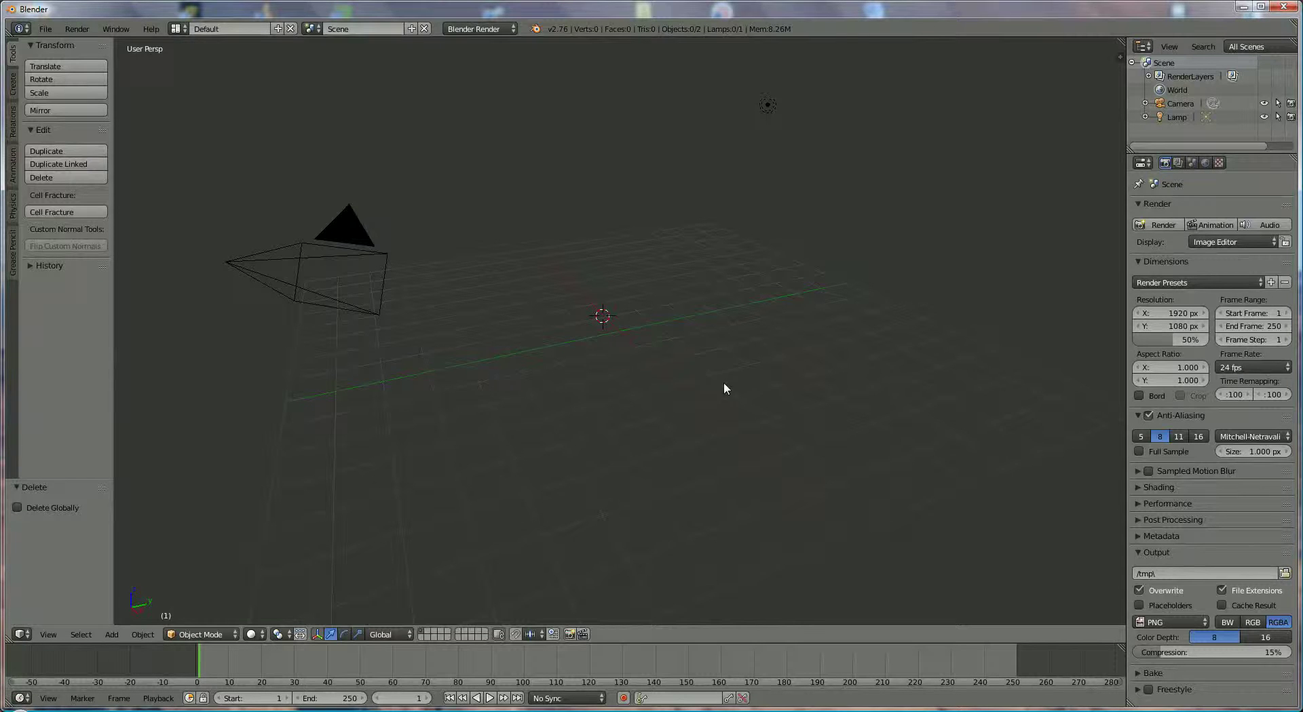
Add a plane mesh, scale it by 3 and view it from the top
click(112, 634)
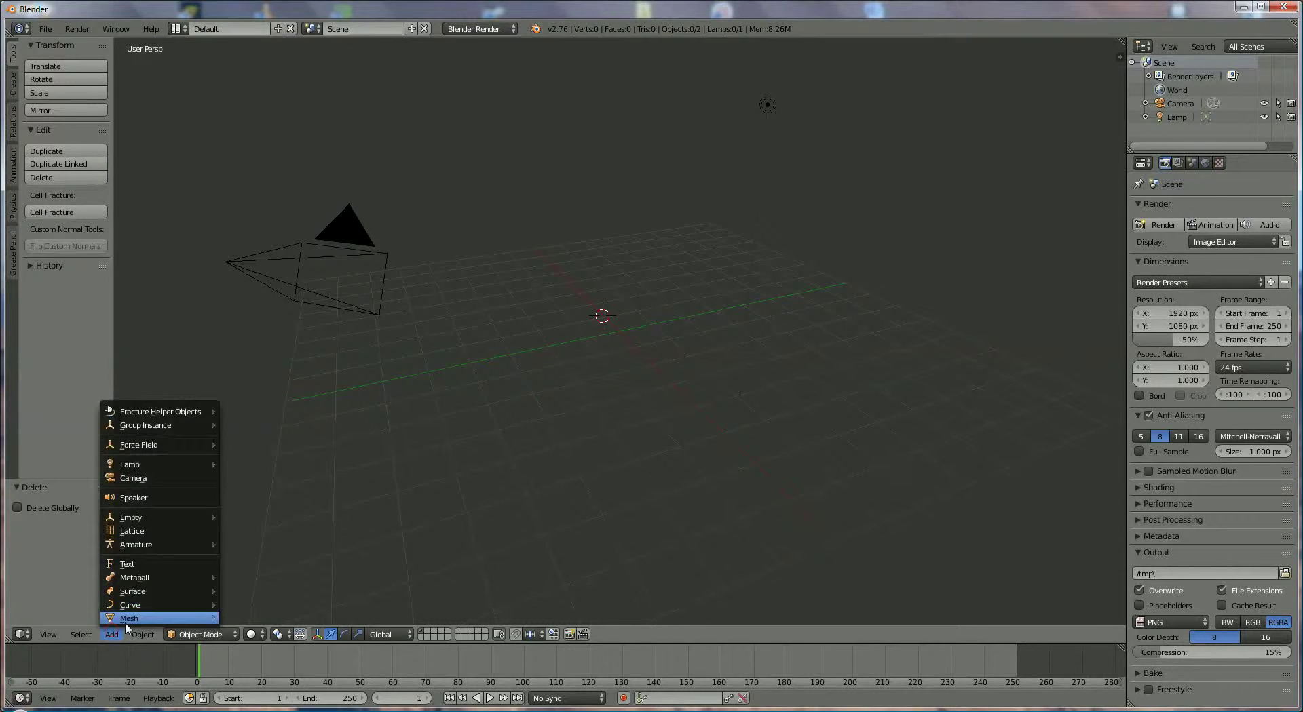
mouse_move(149, 613)
click(271, 323)
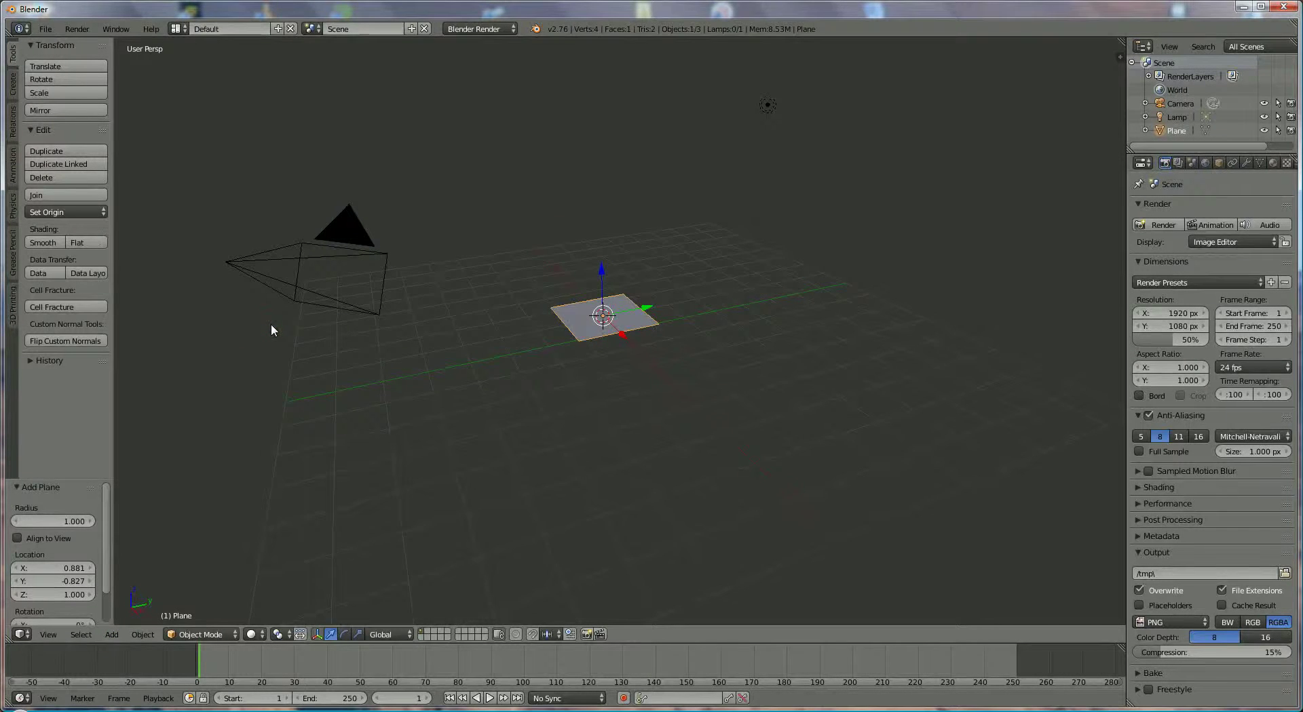
key(s)
key(3)
key(Return)
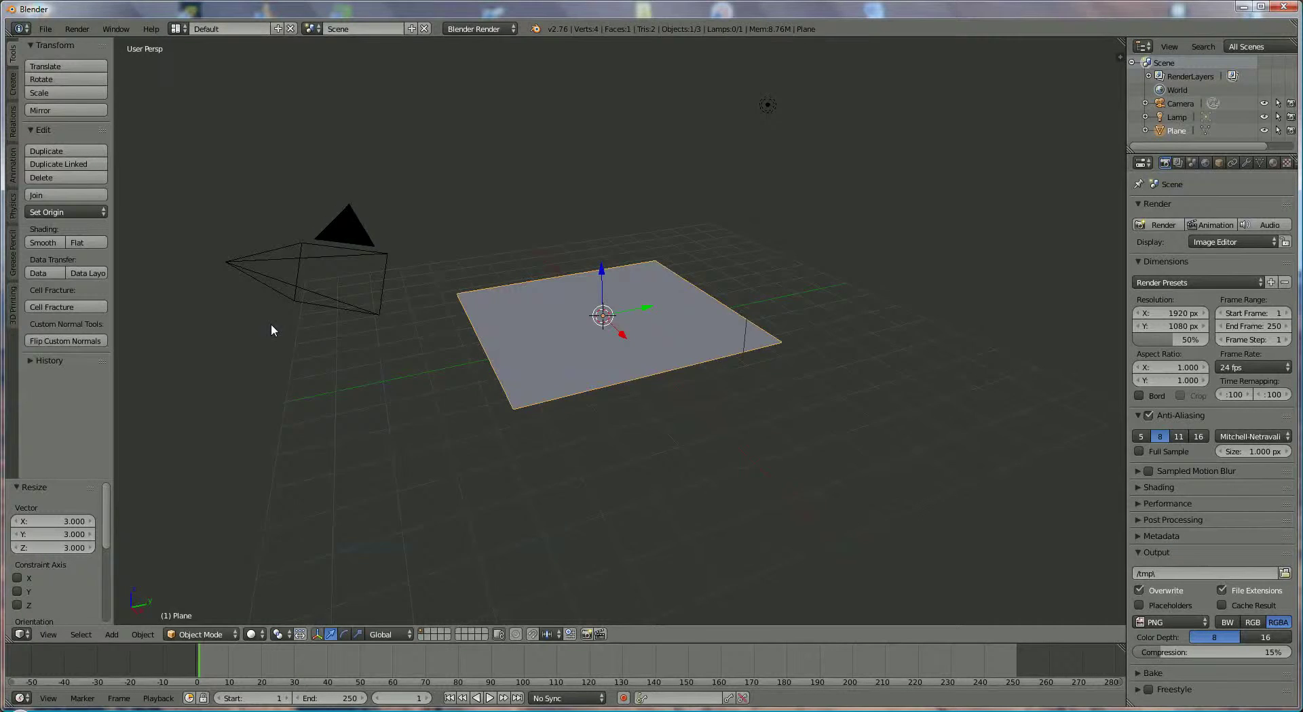
key(KP_7)
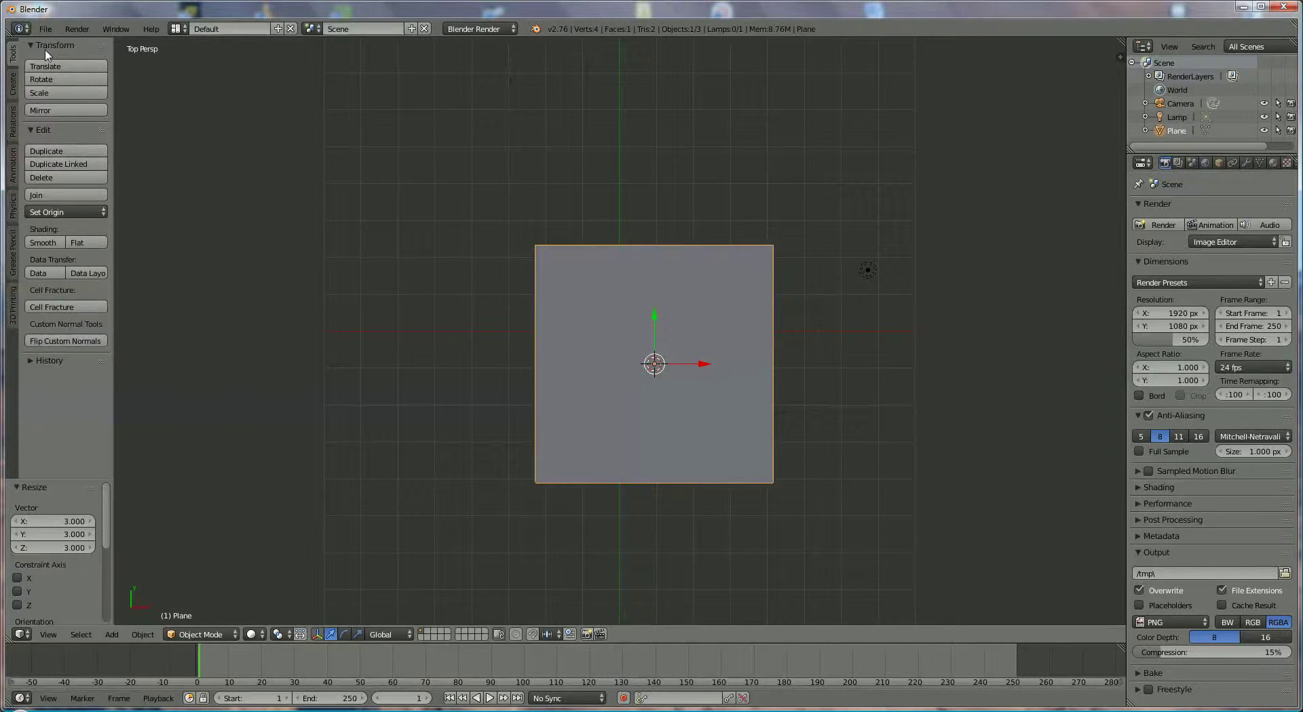
In Edit Mode, subdivide the plane five times into a 32 by 32 face grid
click(202, 636)
click(199, 603)
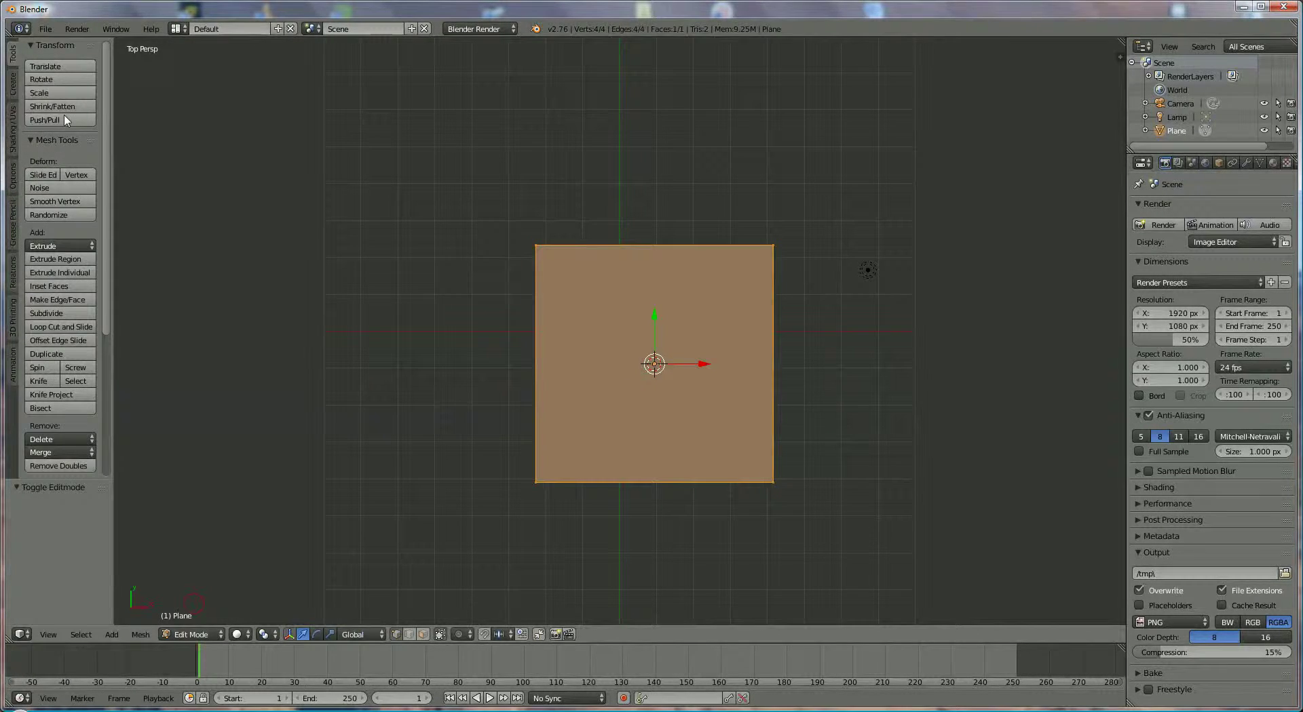
click(59, 315)
click(59, 314)
click(58, 314)
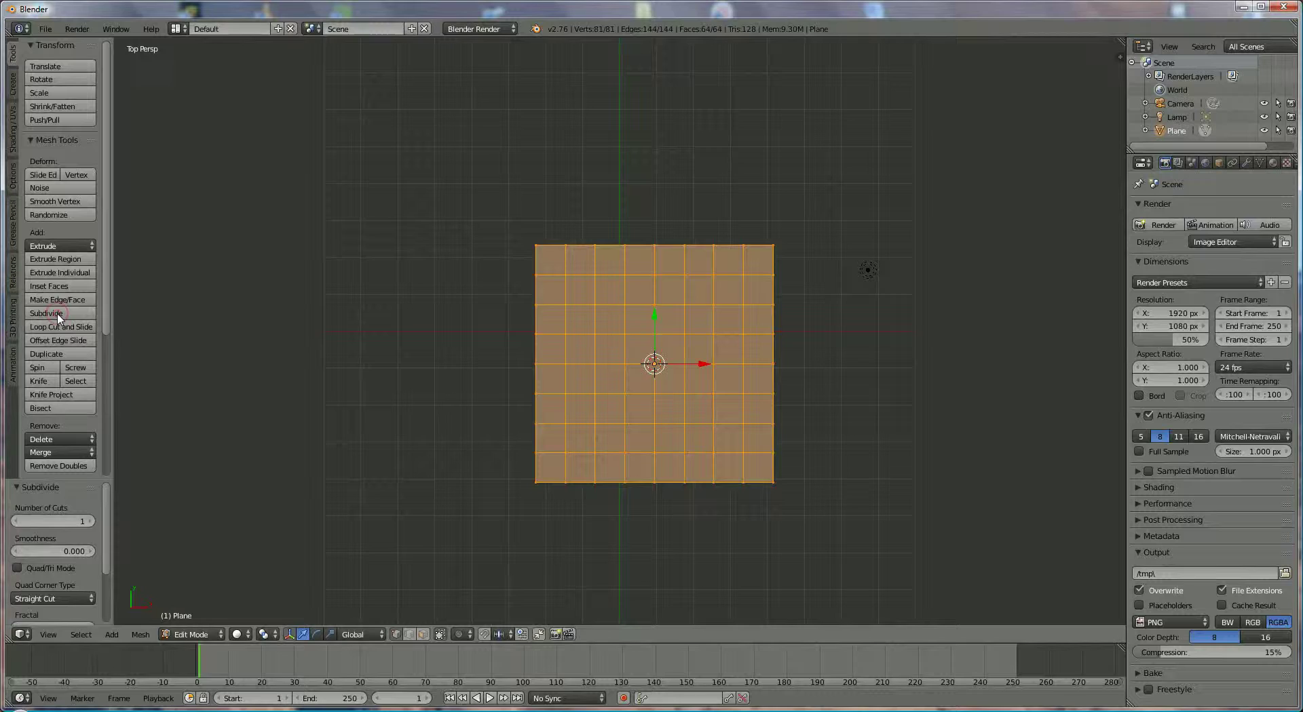
click(59, 314)
click(59, 314)
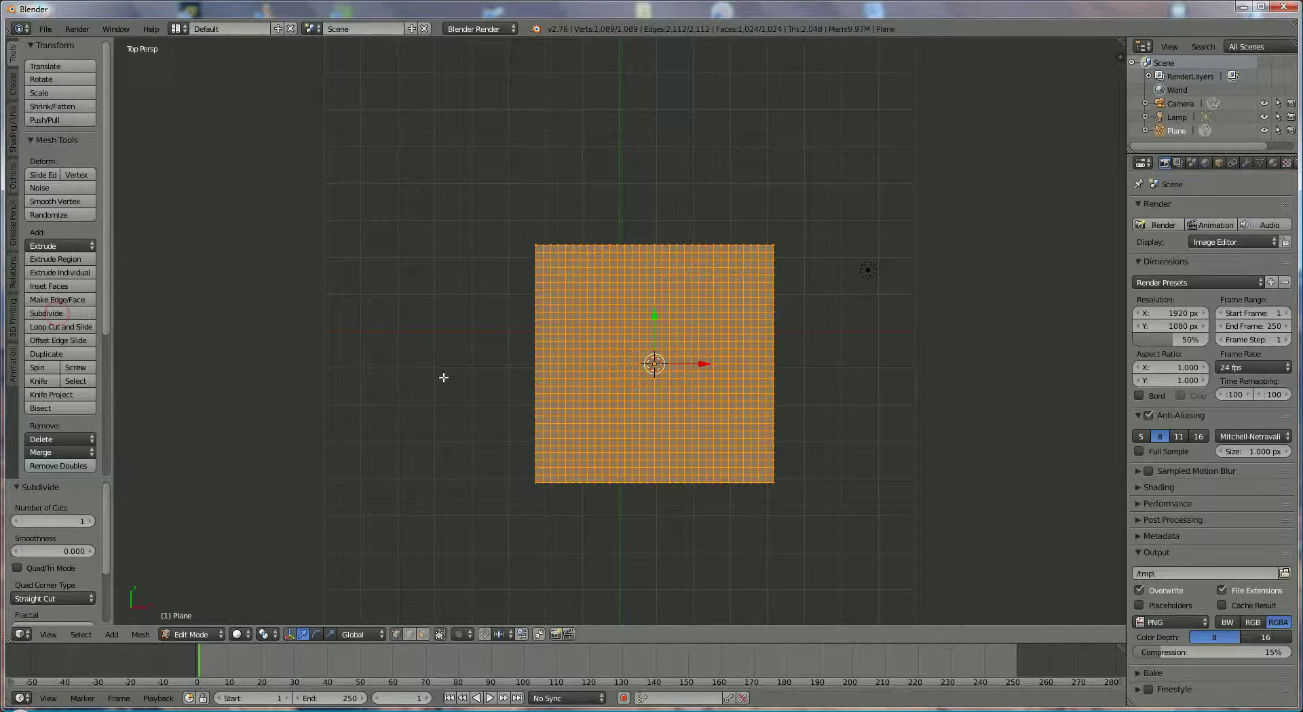
middle_drag(516, 349, 521, 285)
scroll(584, 310, up, 4)
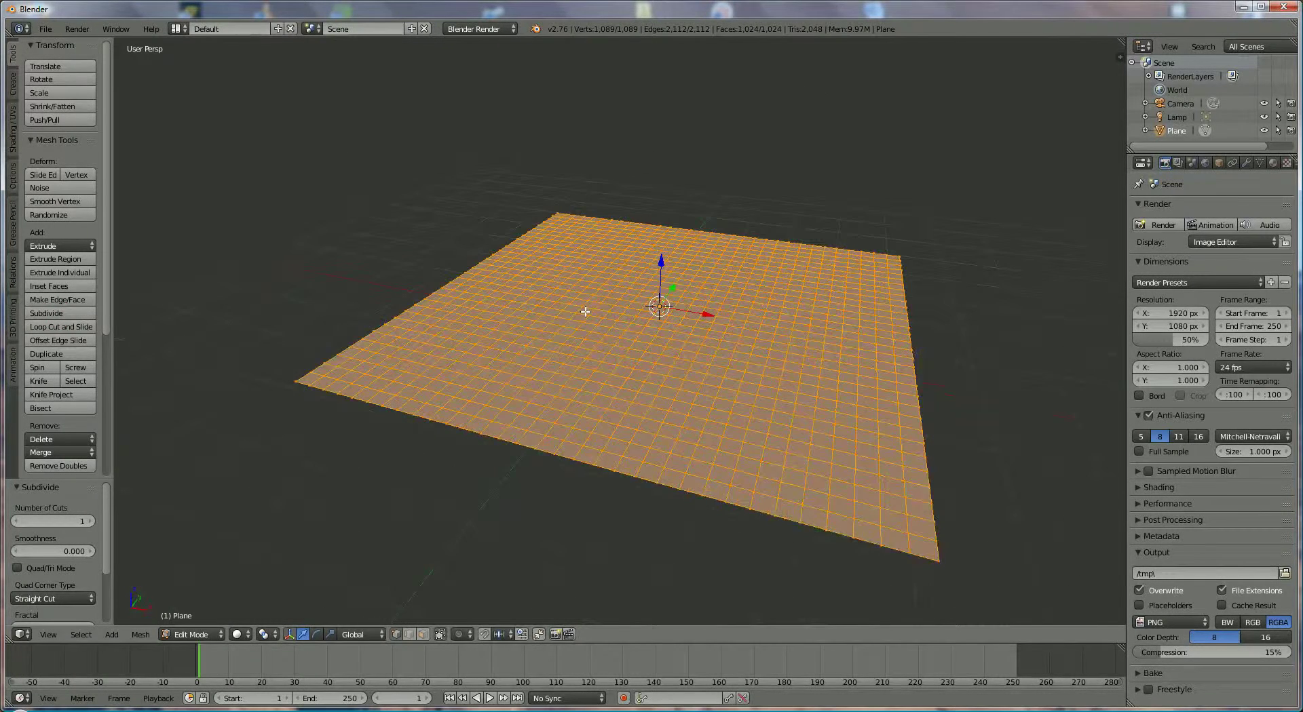
scroll(539, 318, up, 4)
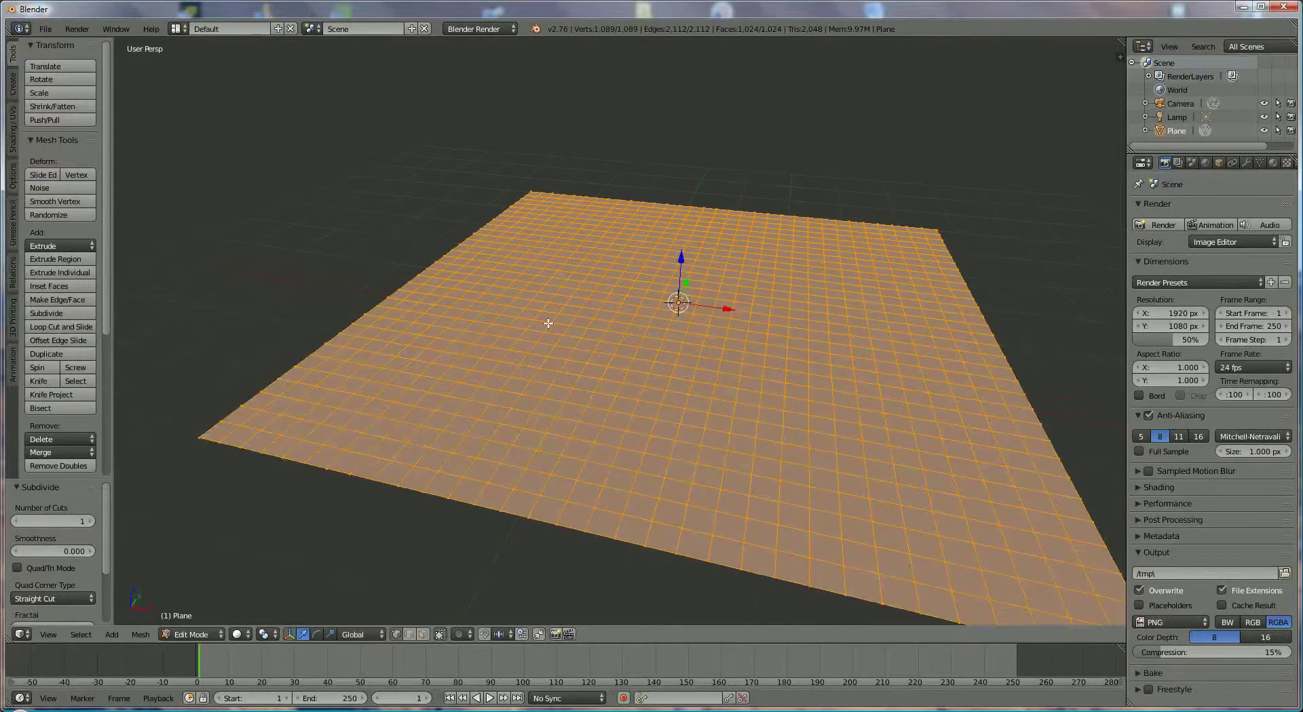
Switch to face select mode and select the row of faces along the left edge
click(423, 634)
right_click(243, 416)
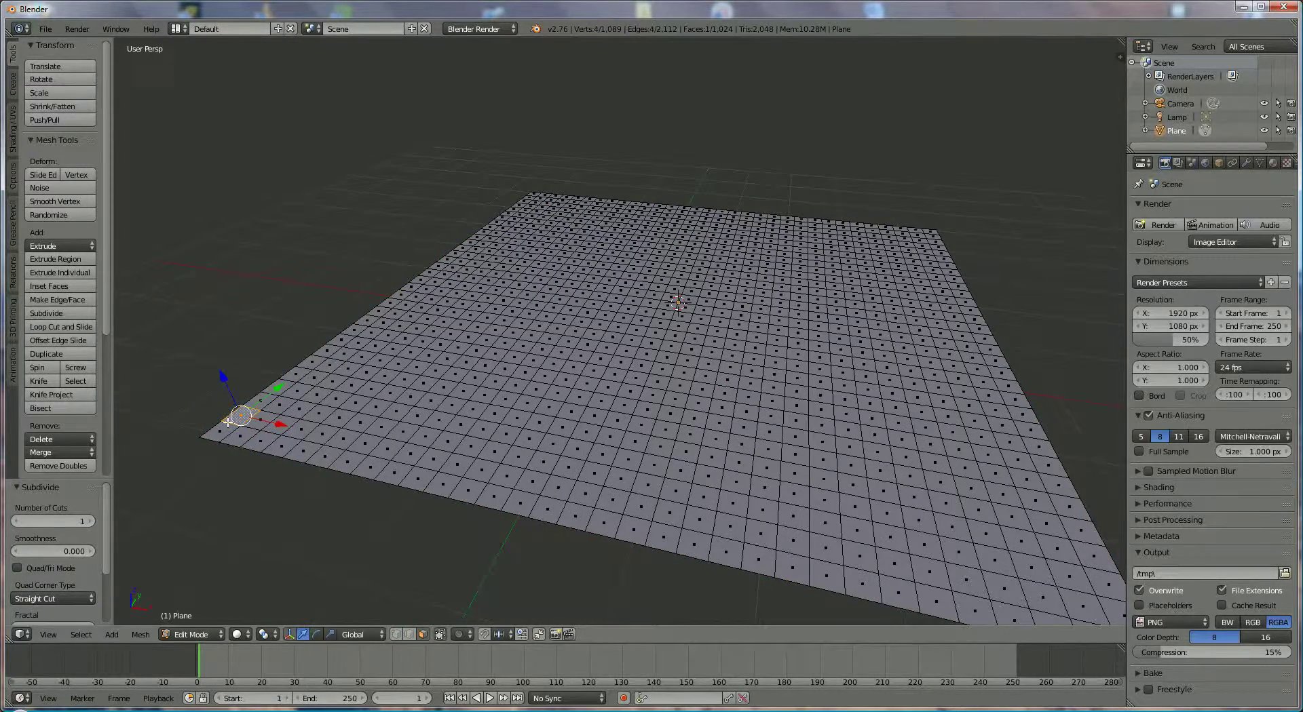
alt+right_click(274, 389)
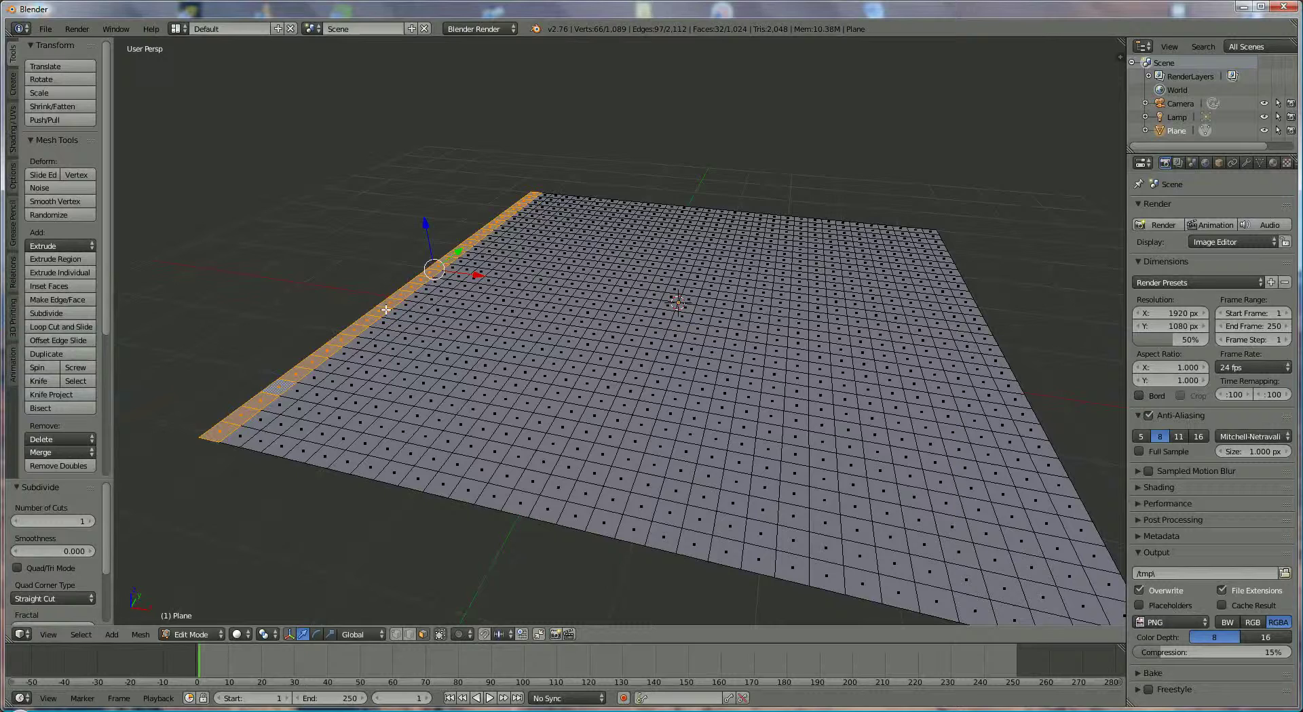
alt+shift+right_click(348, 368)
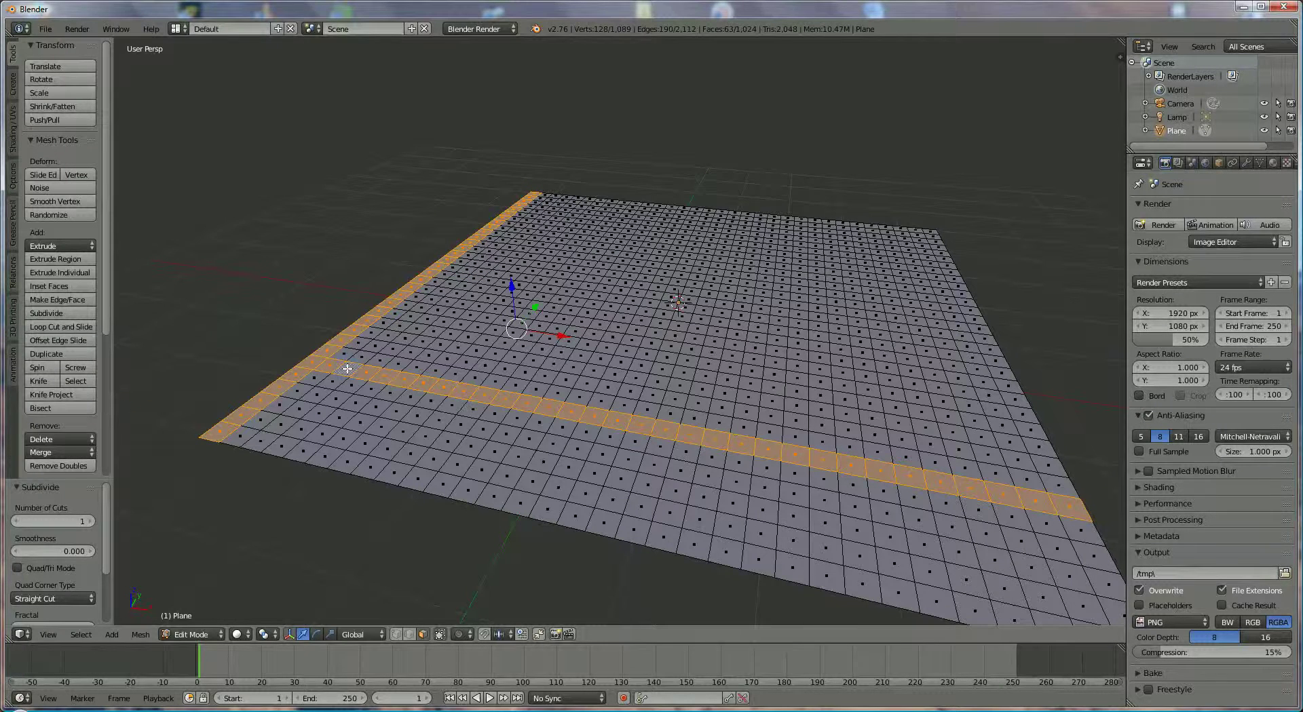
right_click(301, 369)
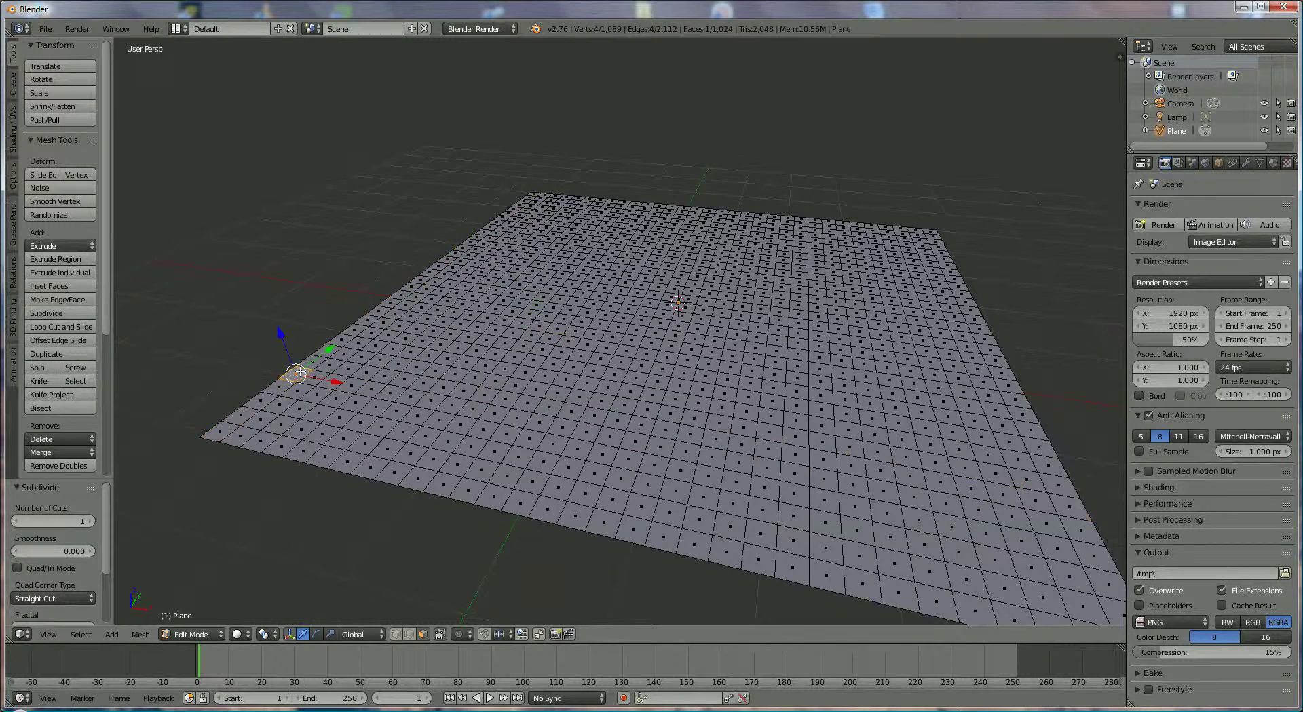
alt+right_click(320, 352)
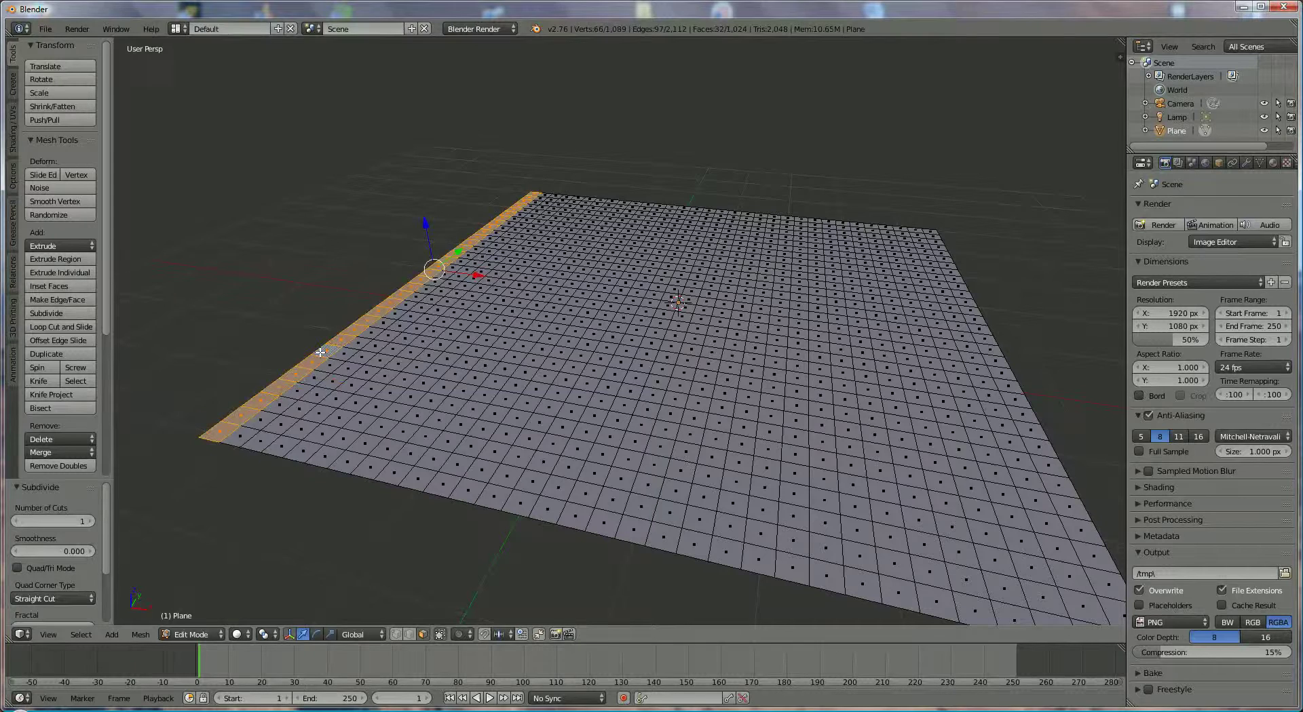
Add every second face row across the plane to the selection, up to the right edge
alt+shift+right_click(339, 374)
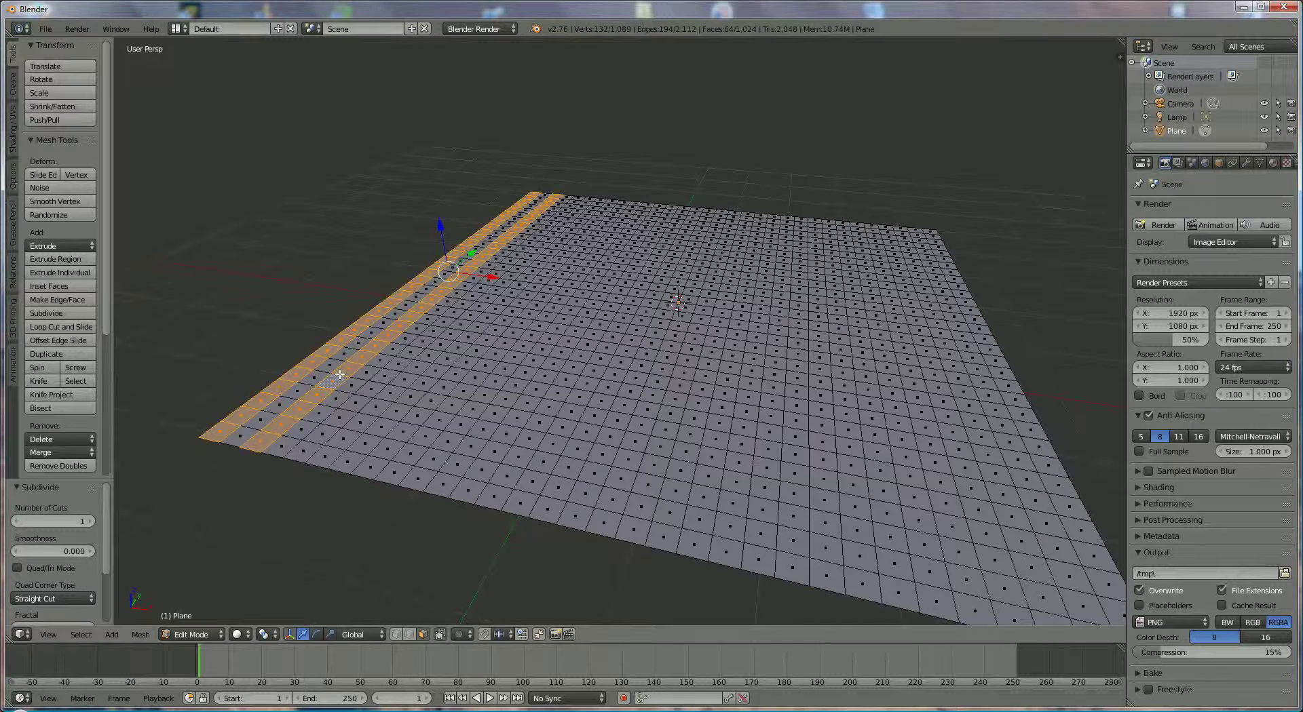
alt+shift+right_click(379, 382)
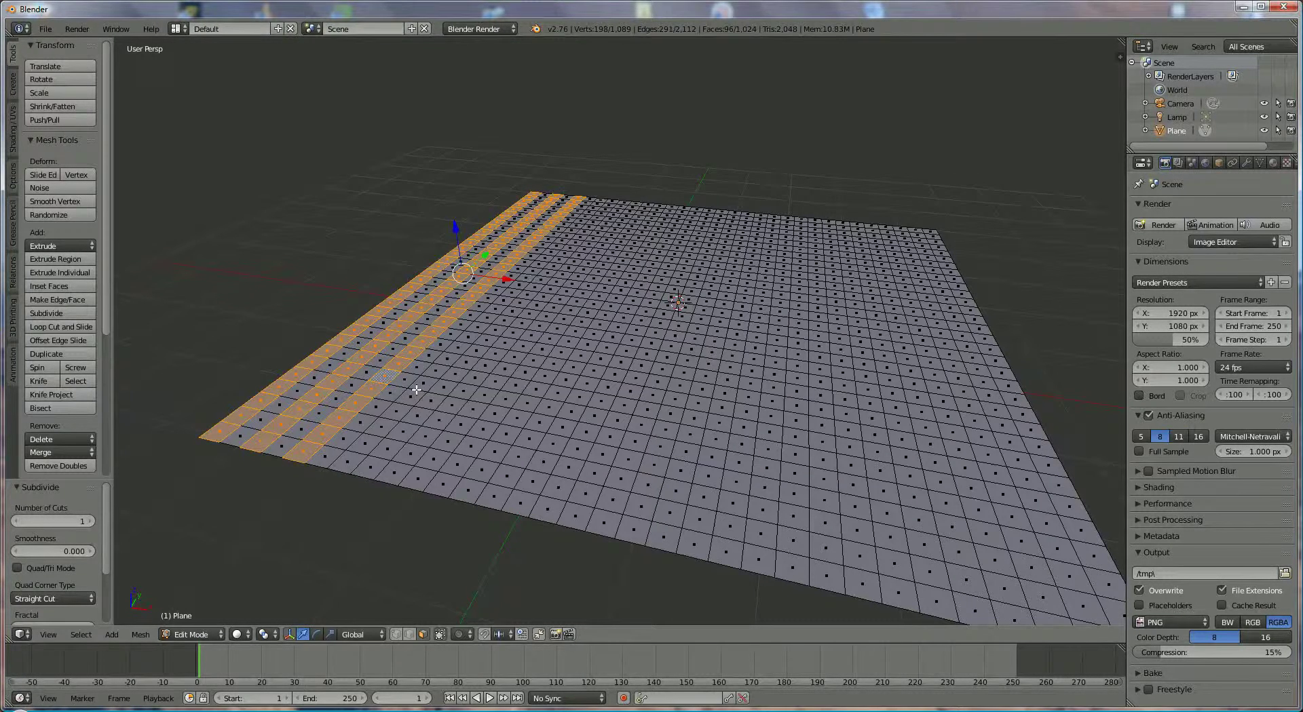
alt+shift+right_click(414, 393)
alt+shift+right_click(455, 399)
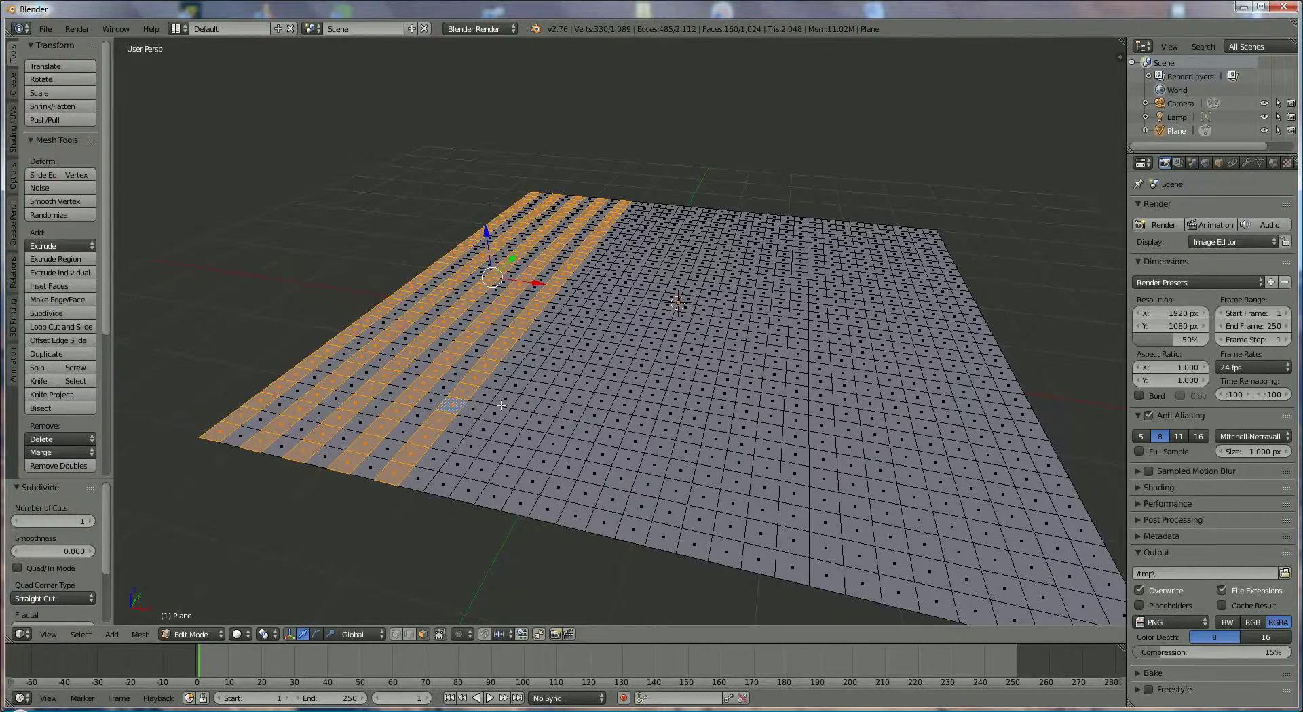
alt+shift+right_click(499, 403)
alt+shift+right_click(547, 414)
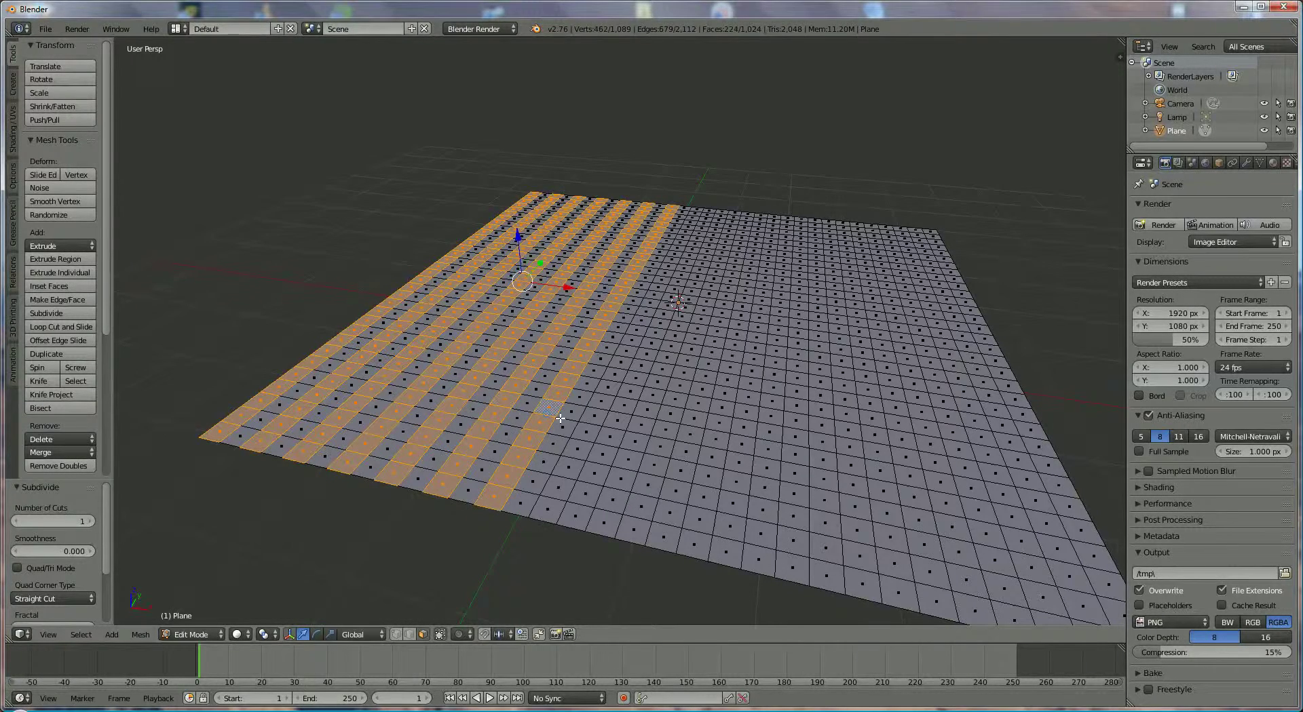
alt+shift+right_click(588, 429)
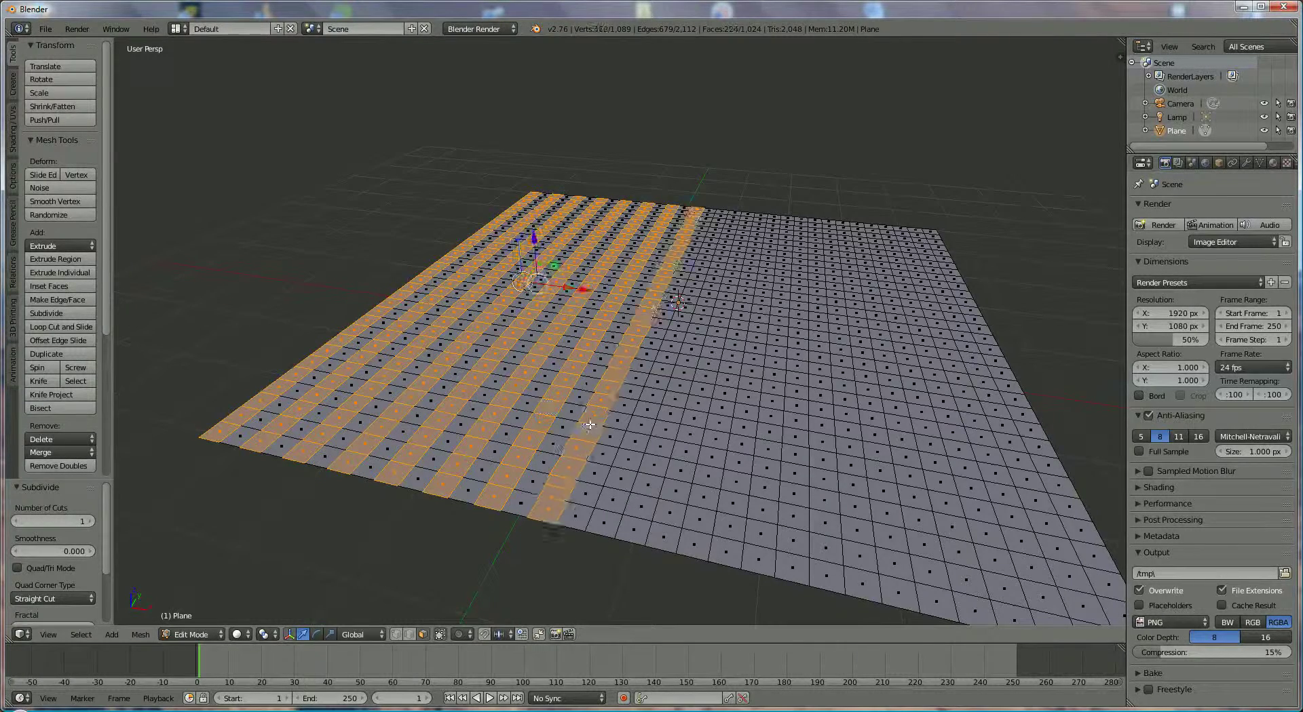
alt+shift+right_click(642, 432)
alt+shift+right_click(686, 439)
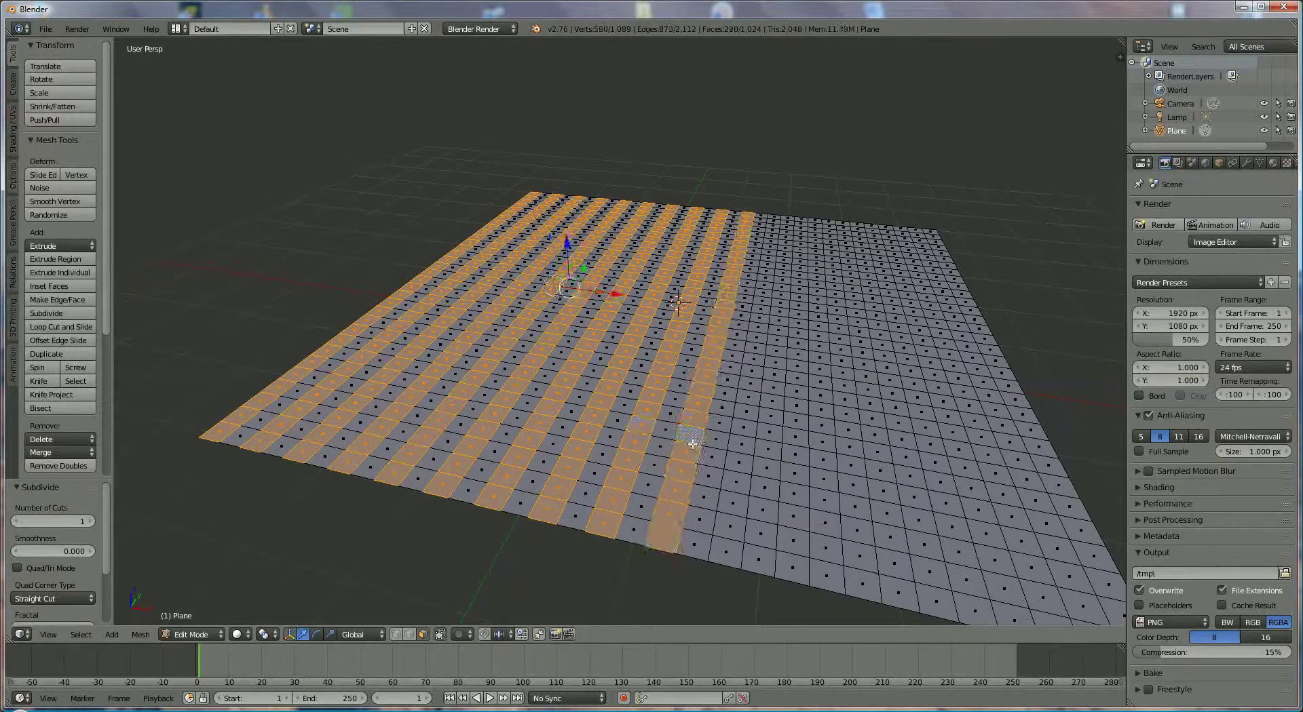
alt+shift+right_click(738, 451)
alt+shift+right_click(802, 463)
alt+shift+right_click(860, 476)
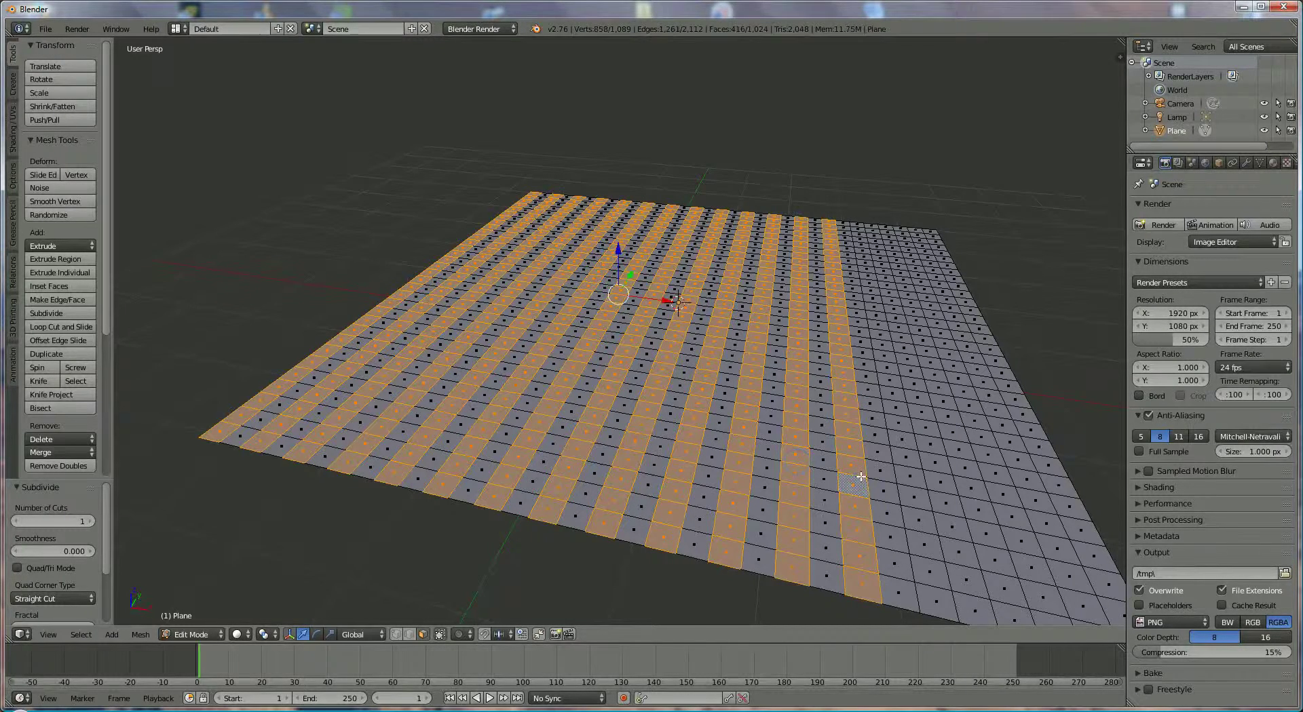
alt+shift+right_click(909, 483)
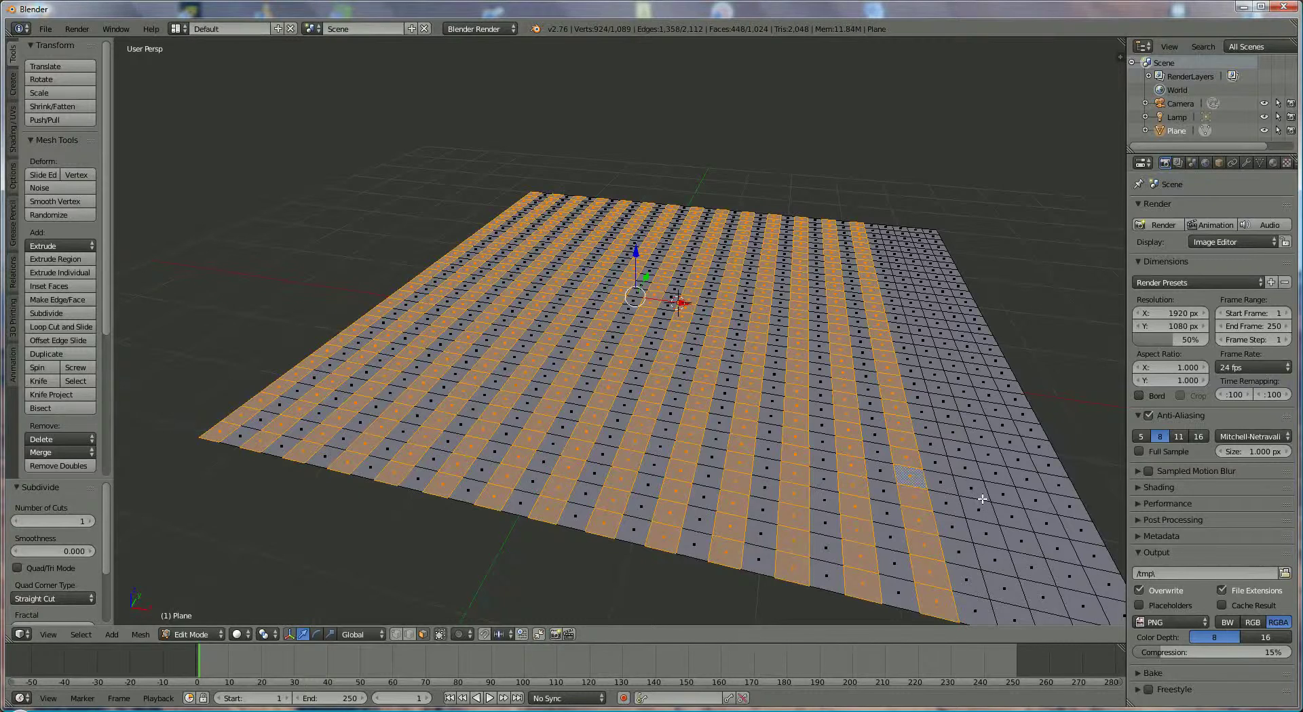
alt+shift+right_click(989, 503)
alt+shift+right_click(1040, 509)
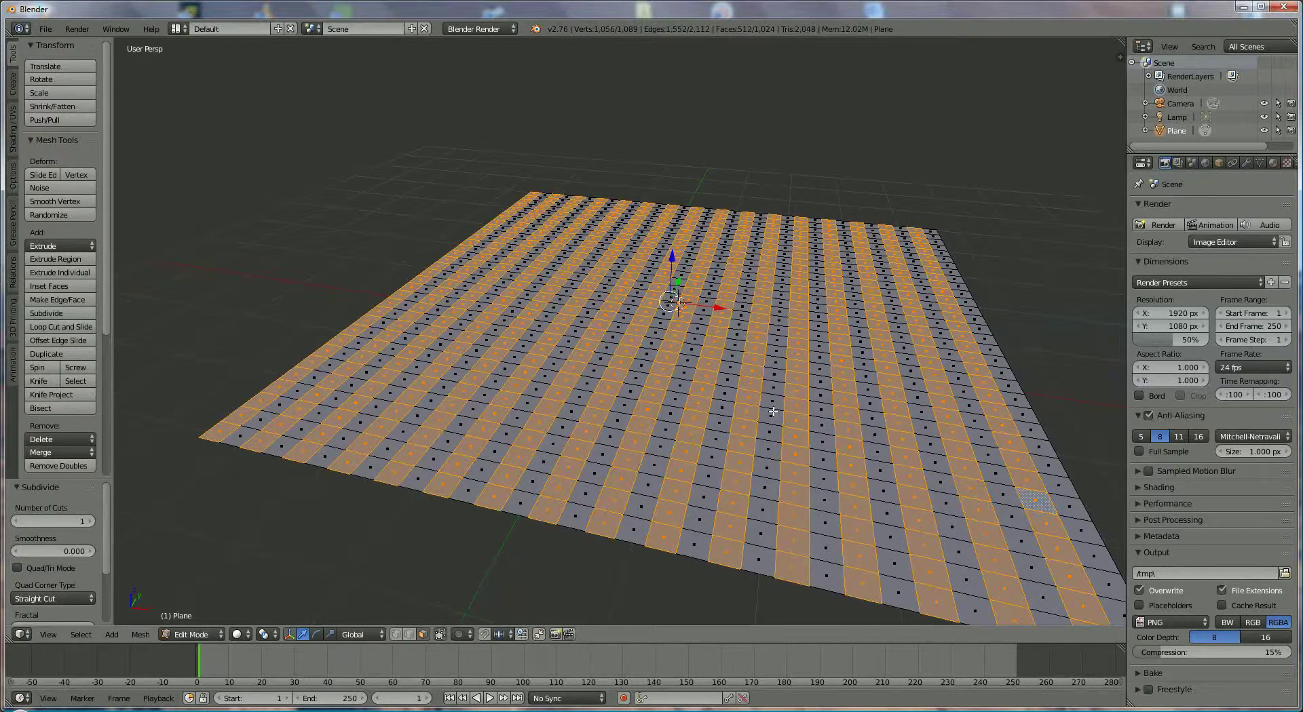
Create a new material for the plane named 'transparant'
click(1272, 164)
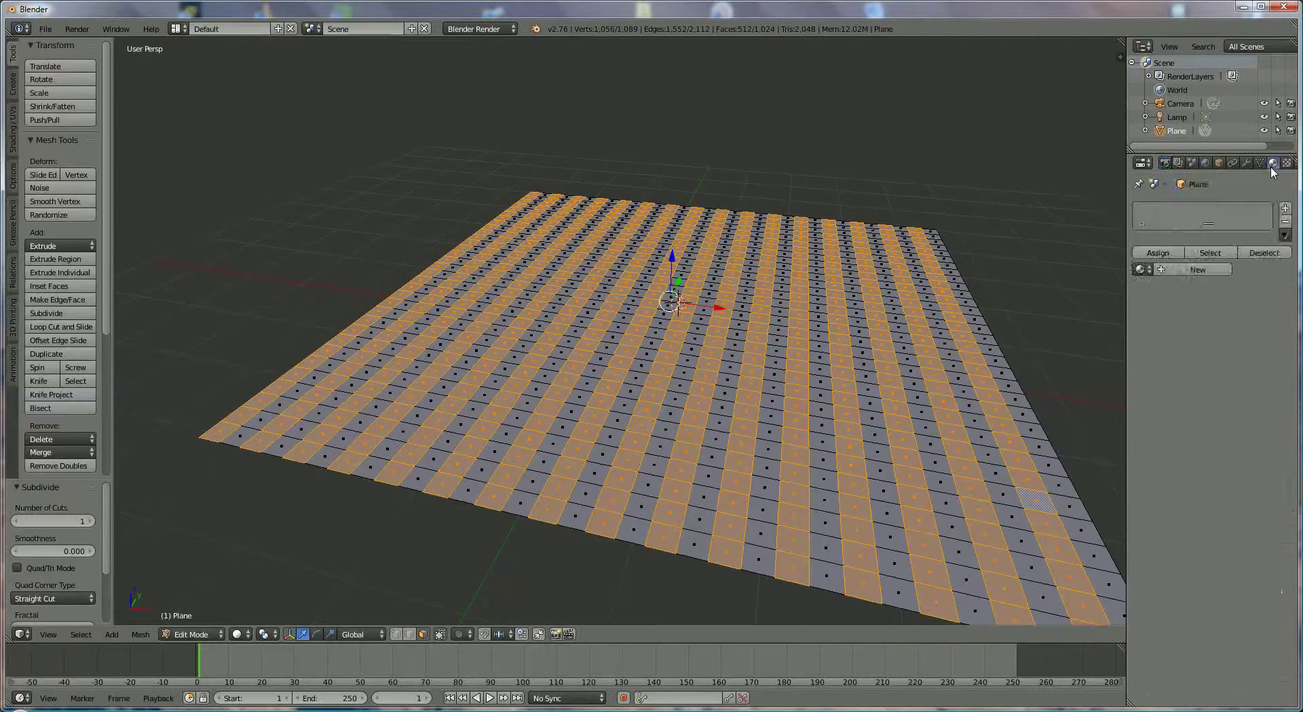
click(1207, 269)
click(1173, 270)
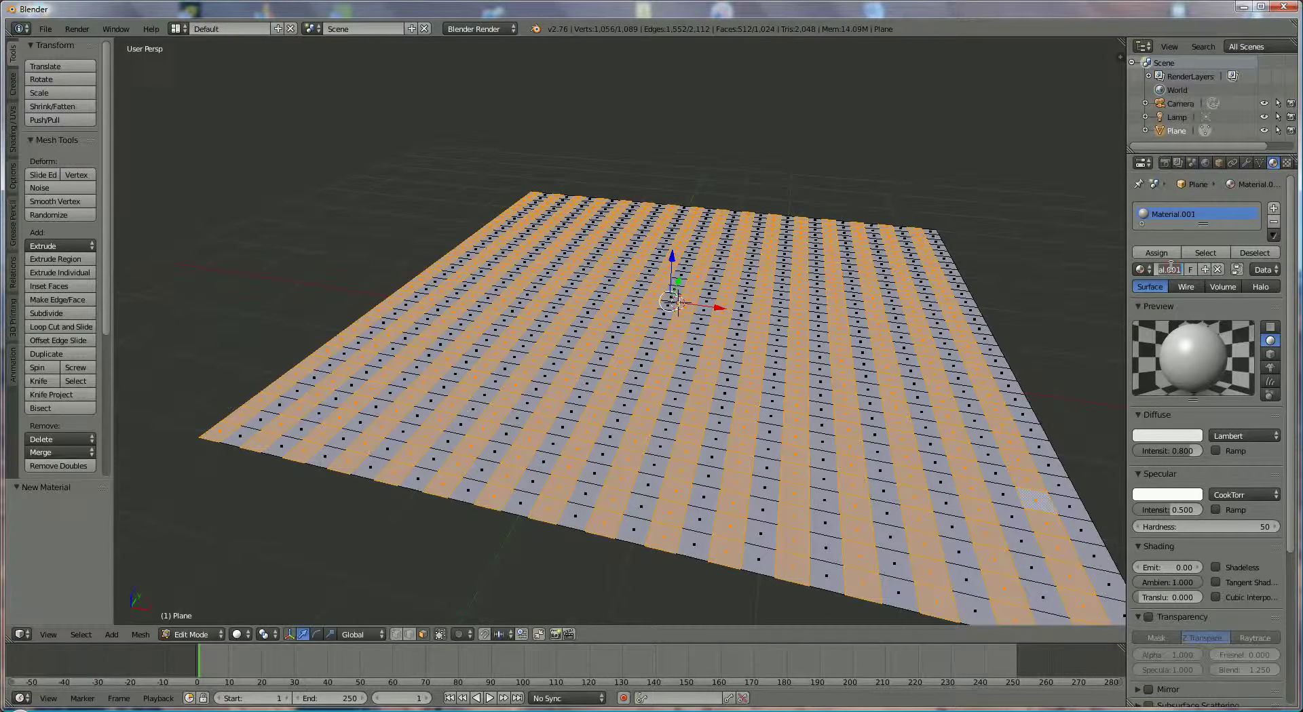
text(transparant)
key(Return)
Set diffuse and specular intensity to 1, hardness 511 and emit 0.02
drag(1198, 450, 1226, 450)
mouse_move(1180, 510)
mouse_down()
mouse_move(1248, 521)
mouse_move(72, 544)
mouse_move(248, 567)
mouse_up()
click(1275, 529)
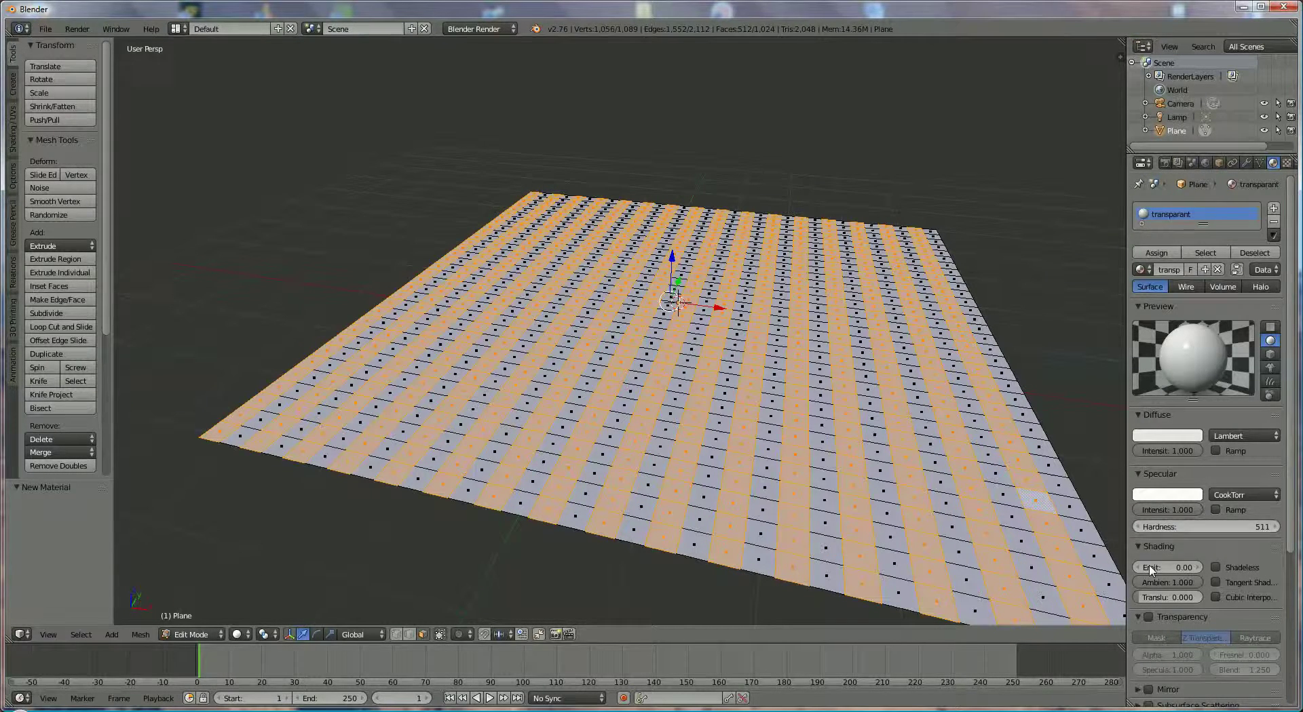
click(1157, 568)
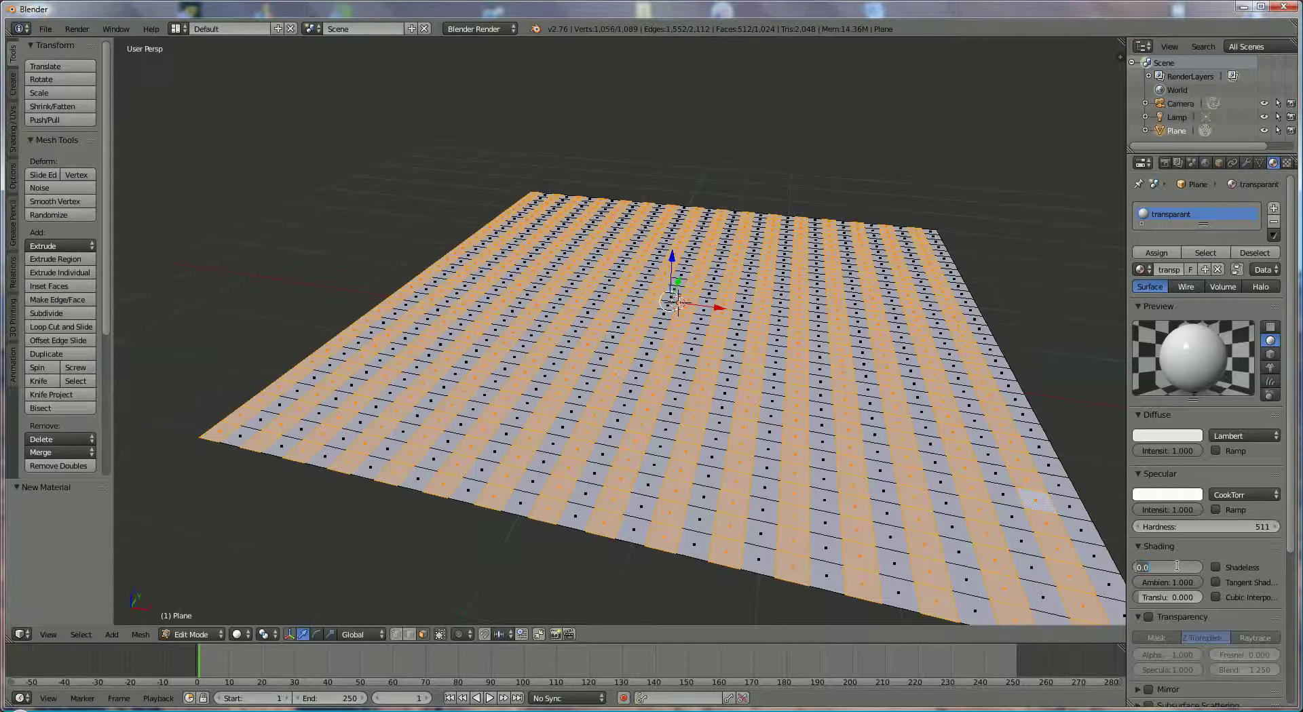
text(0.02)
key(Return)
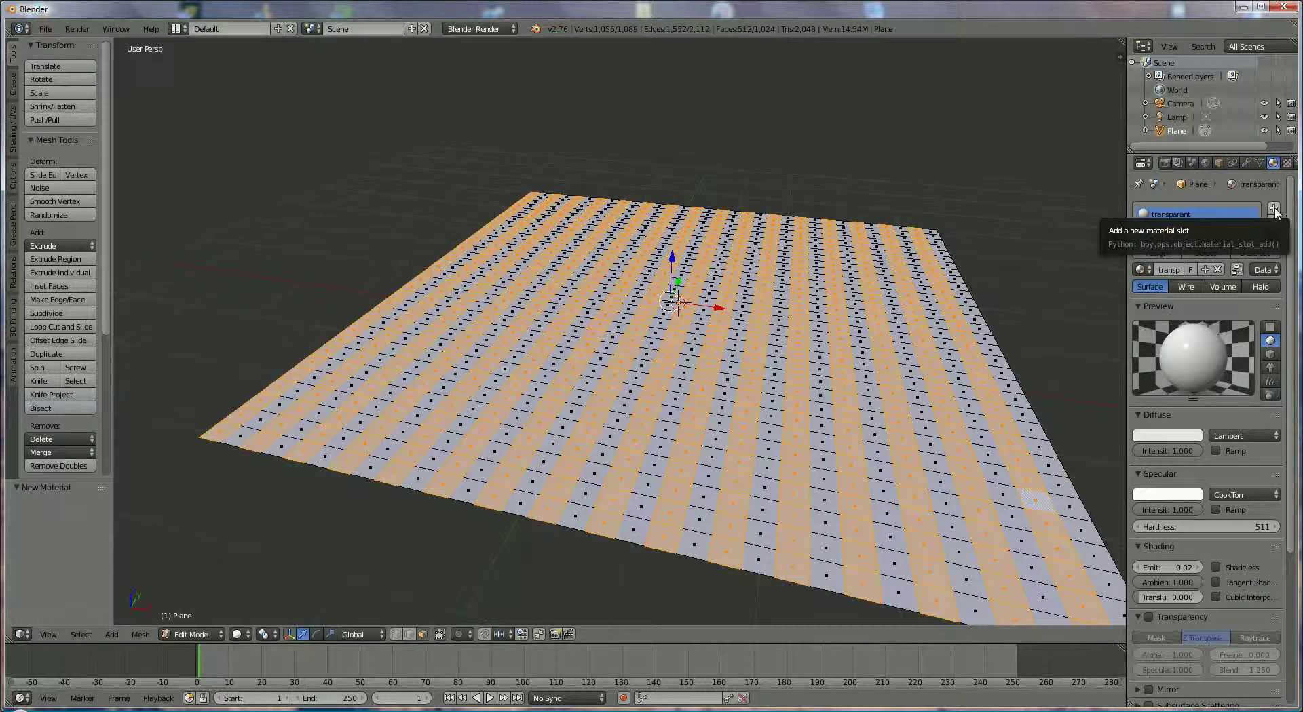
Add a second material slot with a new material named 'black'
click(1274, 211)
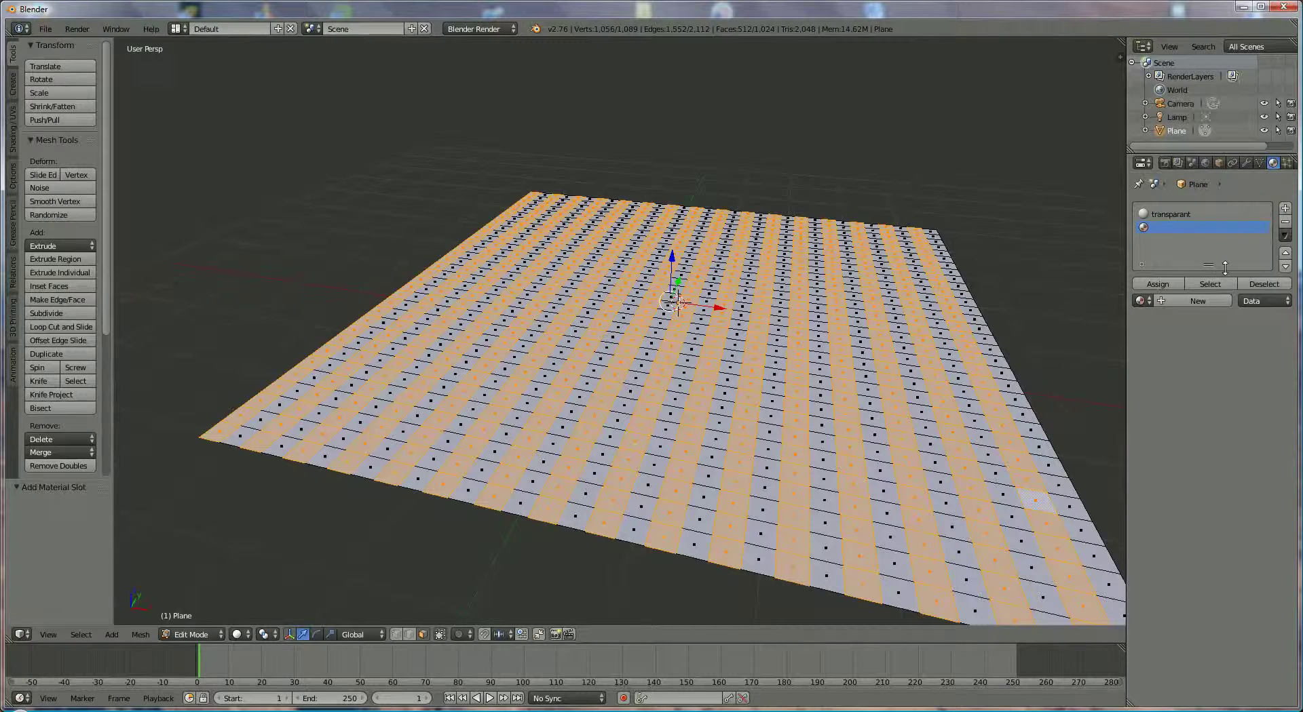
click(1199, 301)
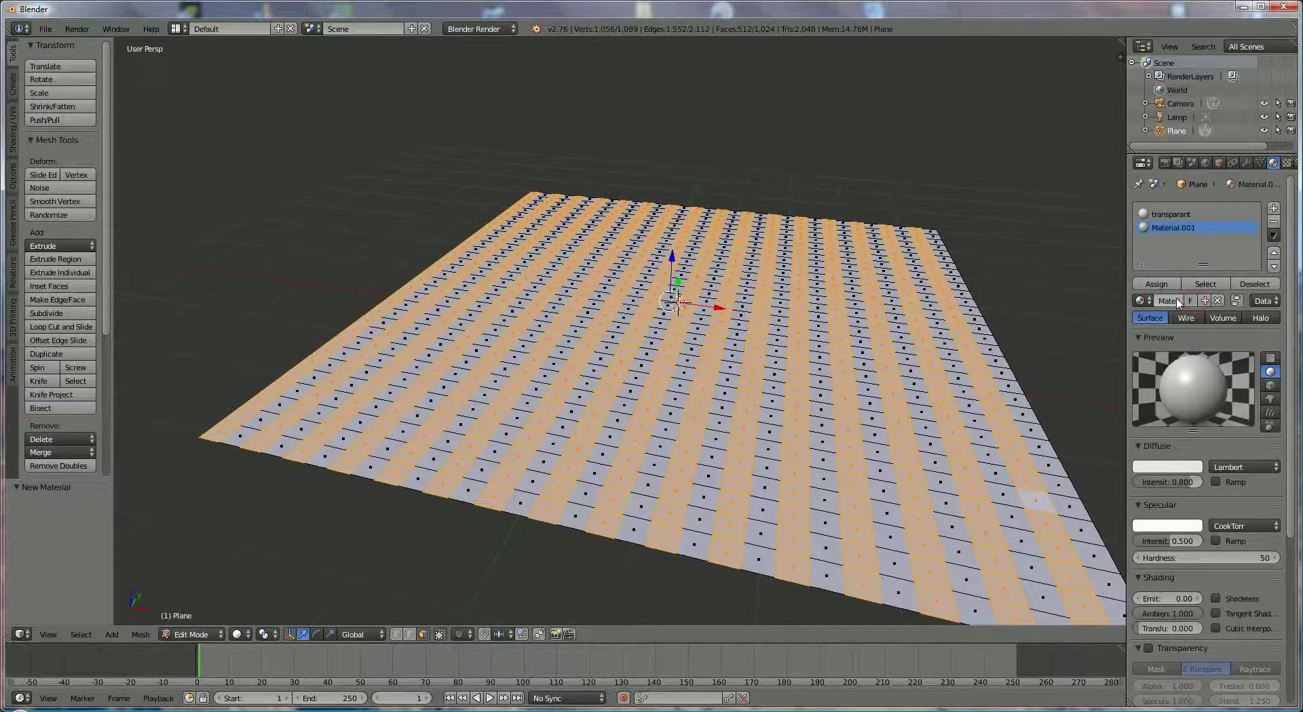
text(balck)
key(Return)
click(1168, 300)
key(BackSpace)
click(1173, 467)
Make the black material's diffuse and specular colours black, specular intensity 1.000
click(1174, 466)
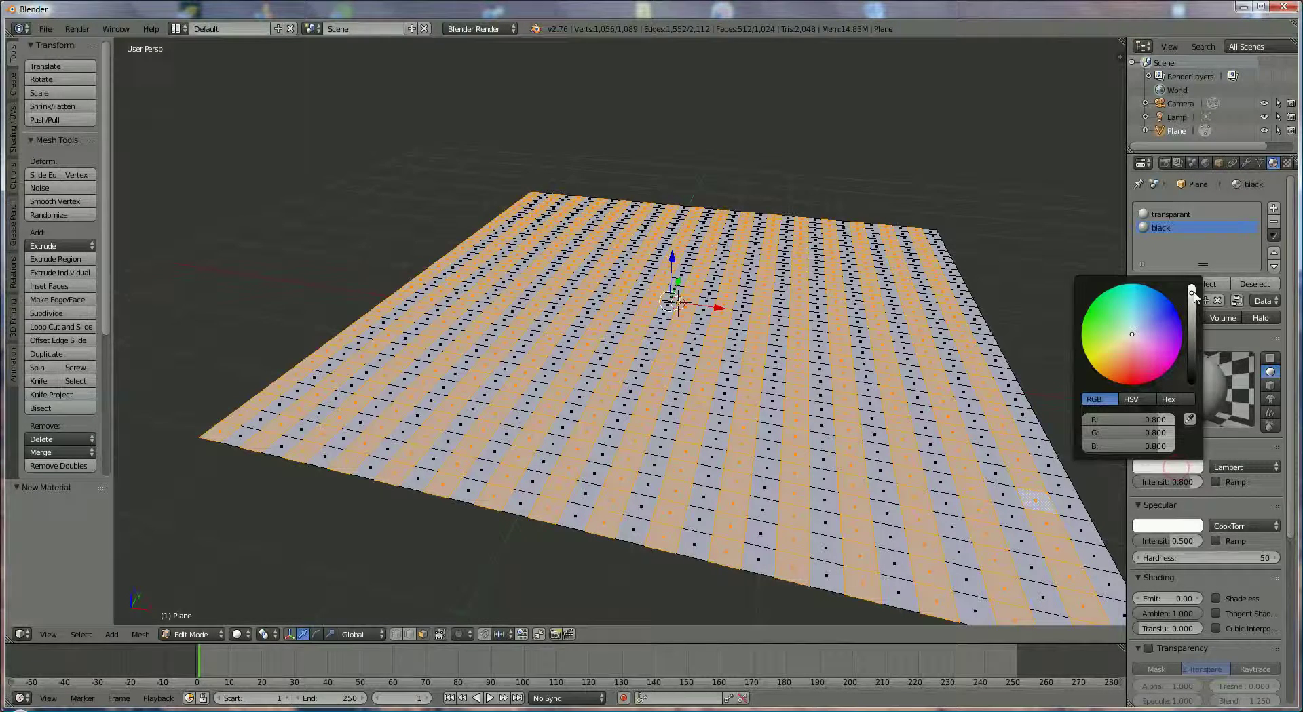
drag(1196, 312, 1196, 405)
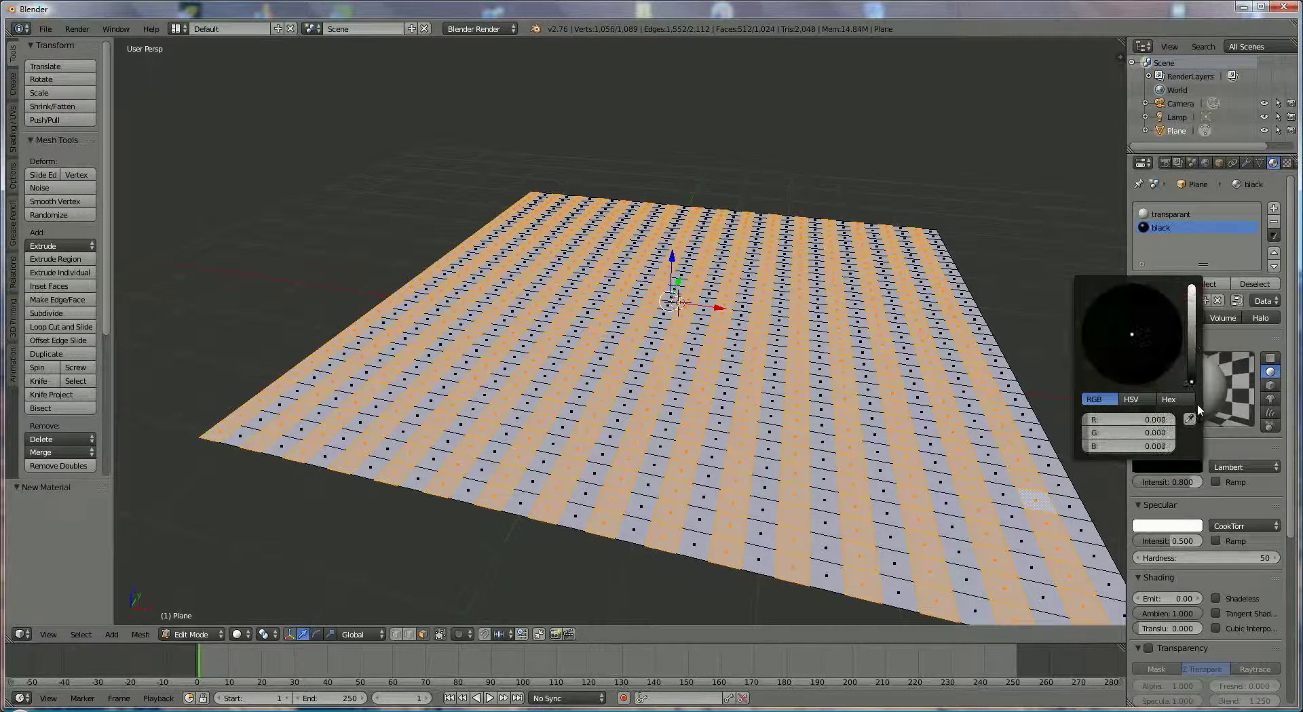
click(1182, 525)
drag(1191, 349, 1198, 449)
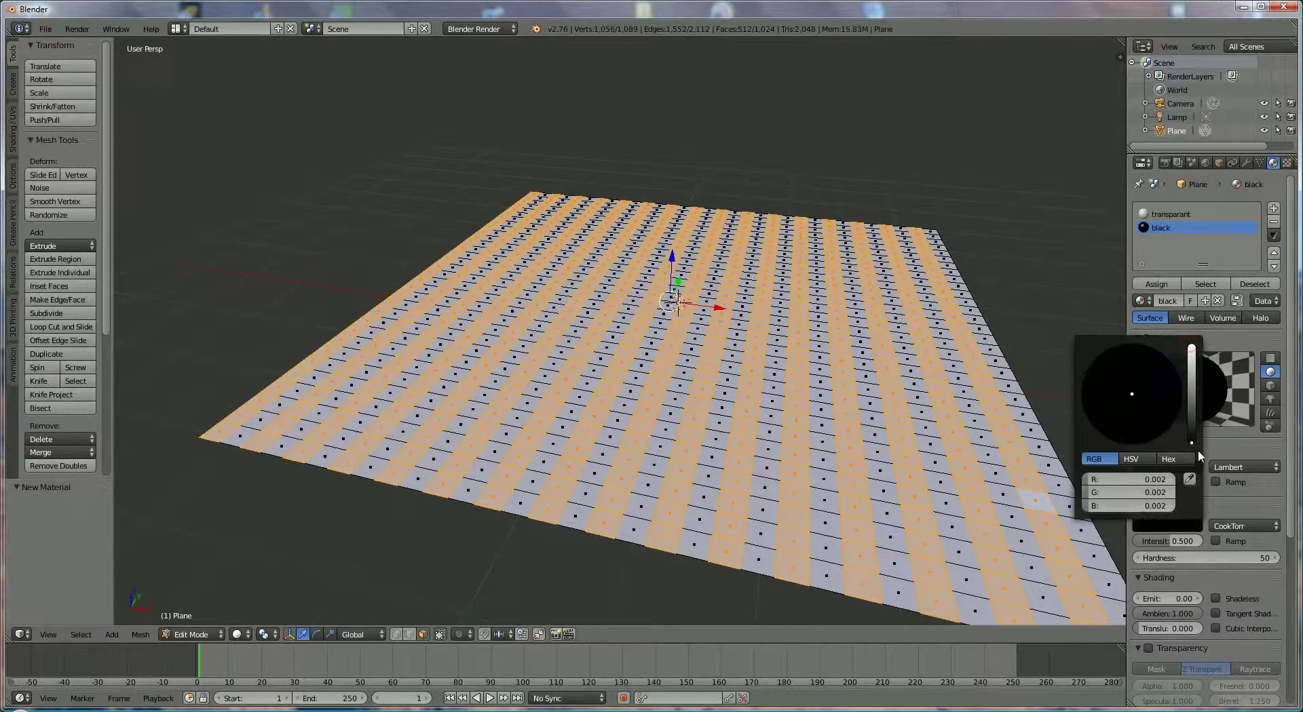
click(1254, 494)
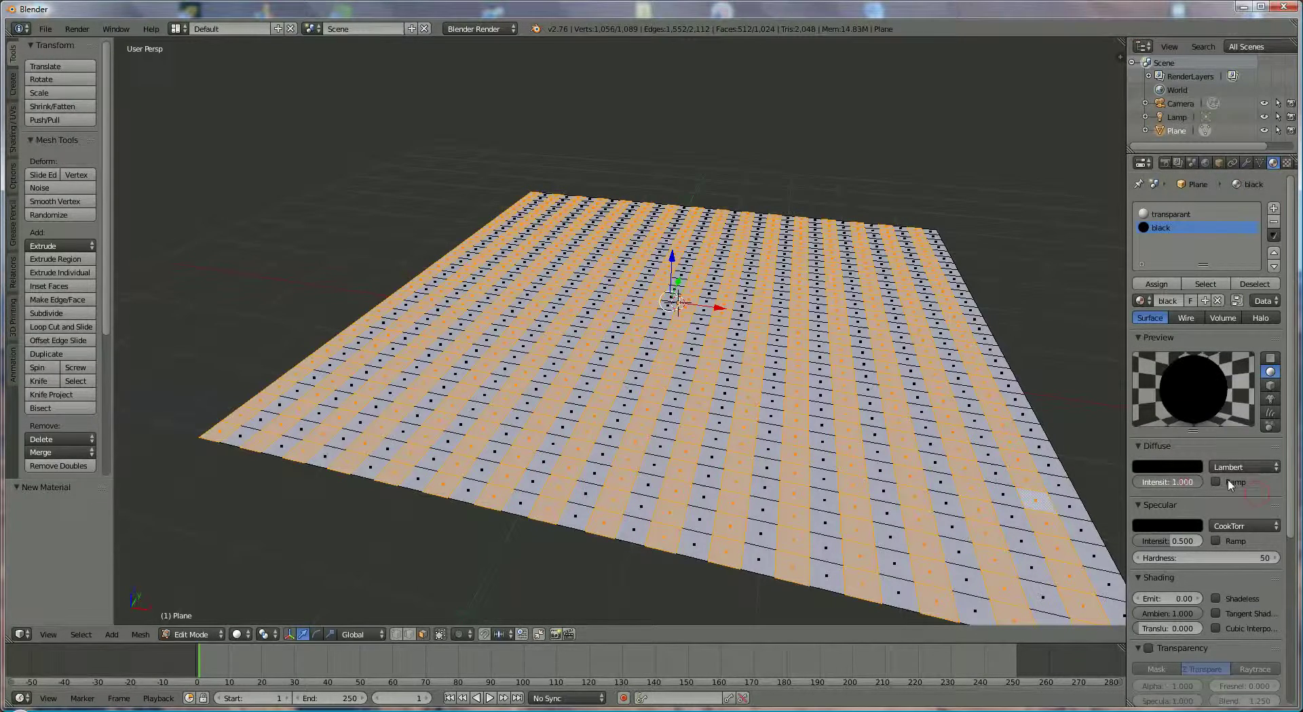
drag(1171, 541, 1077, 576)
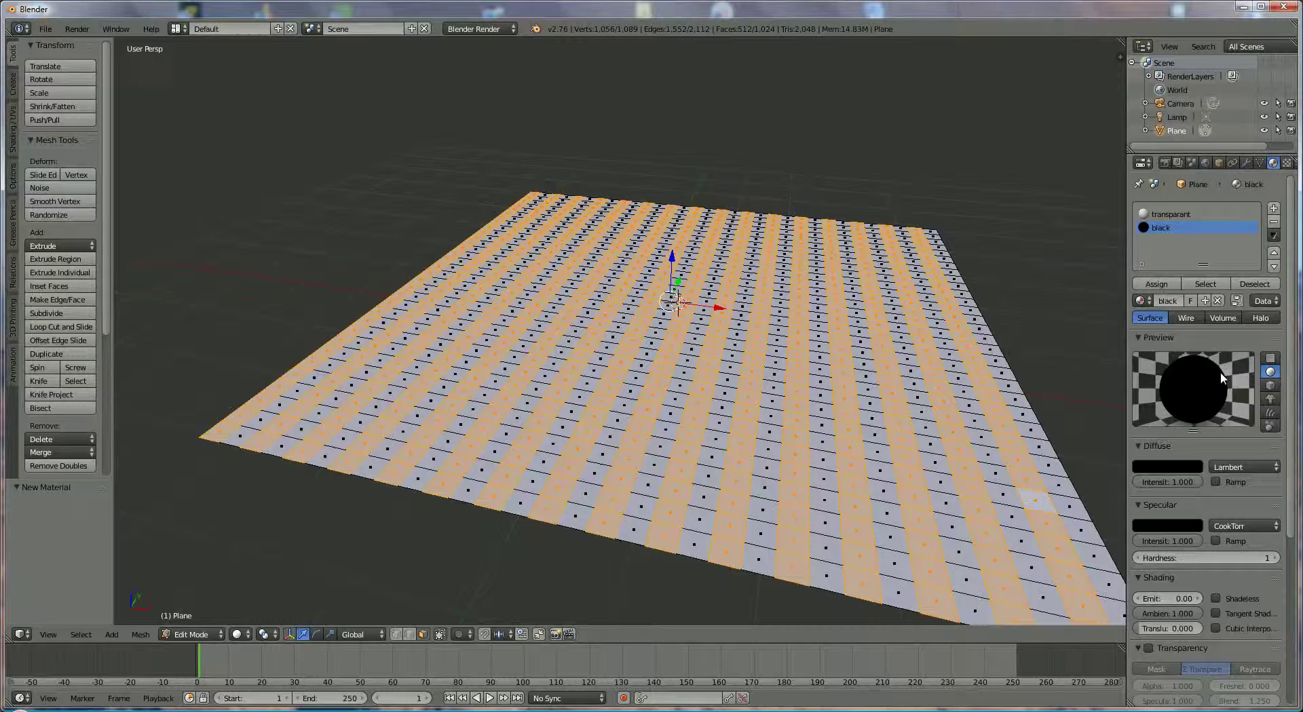
Enable Z Transparency on the 'transparant' material and collapse the Transparency panel
click(1164, 216)
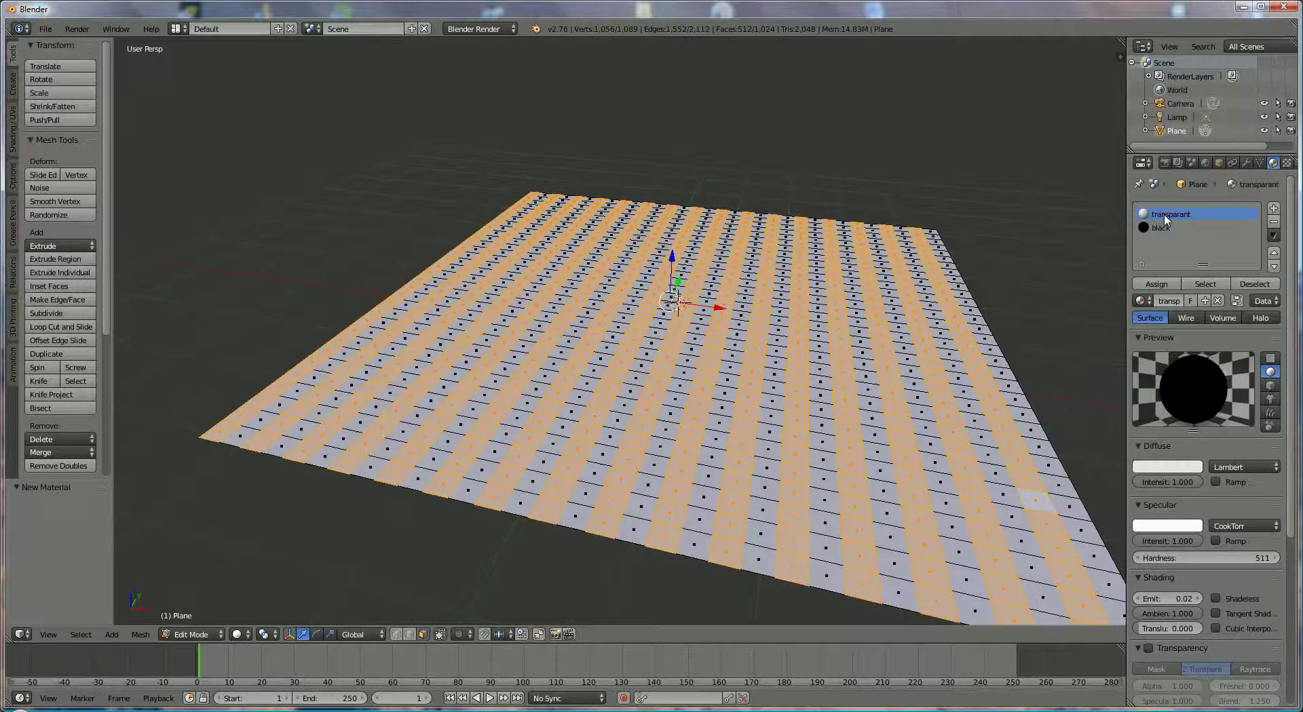
scroll(1152, 580, down, 5)
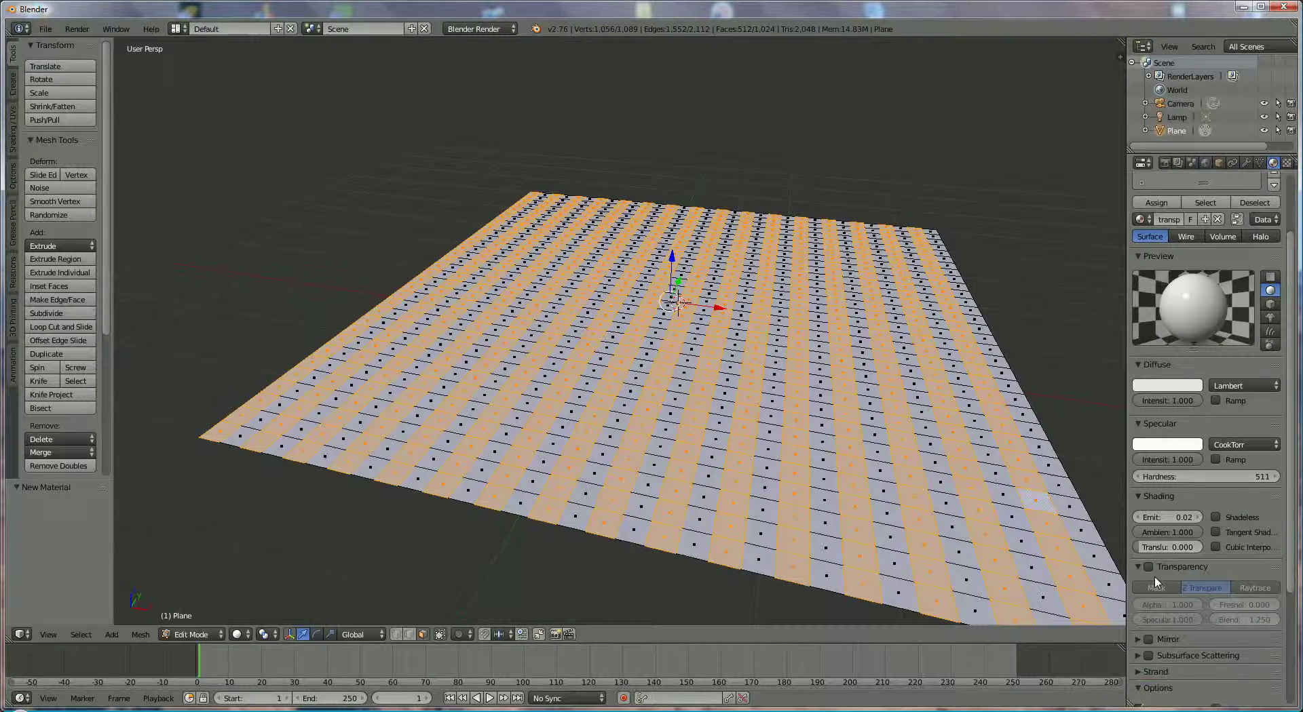
scroll(1155, 581, down, 2)
scroll(1155, 582, down, 2)
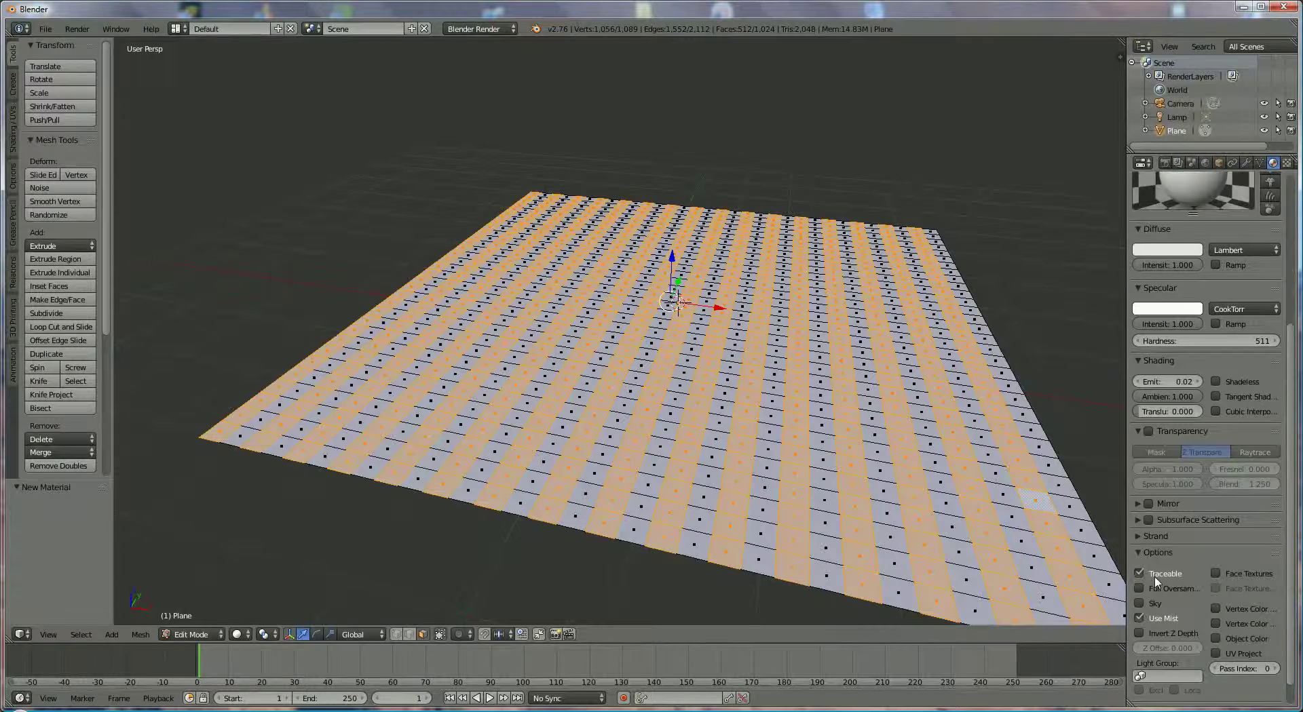
scroll(1156, 578, up, 3)
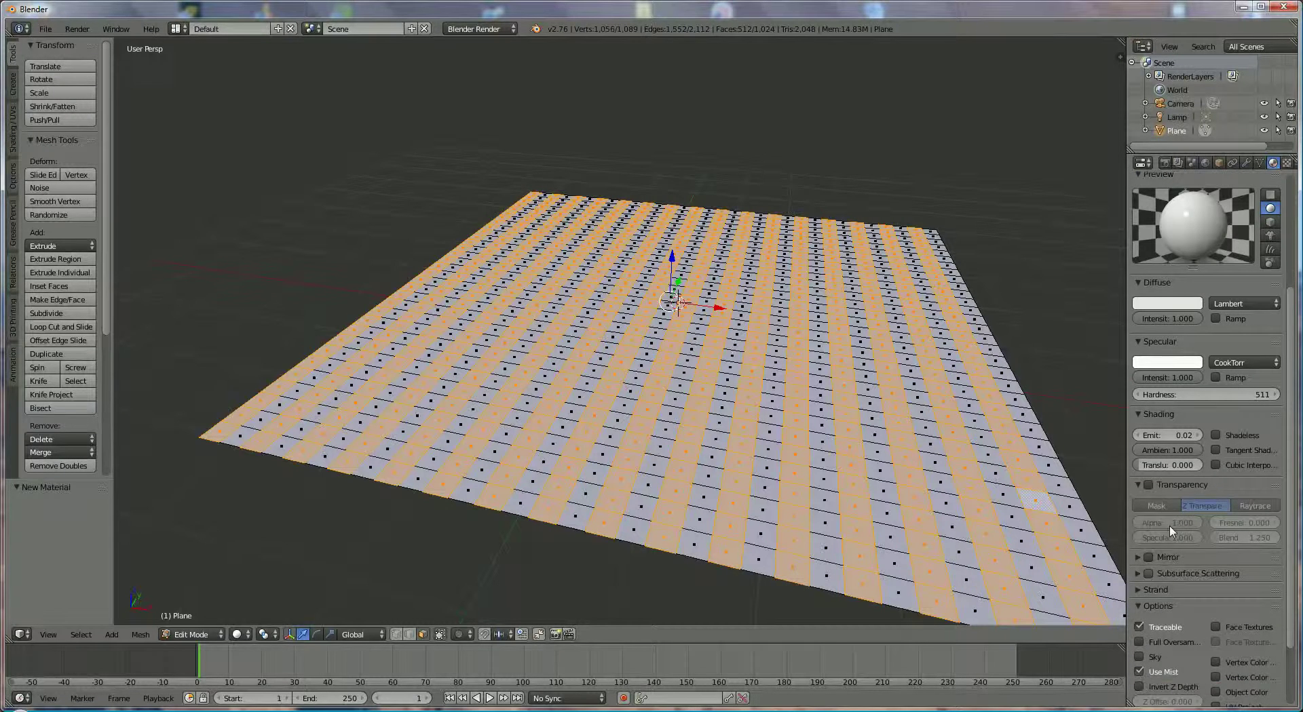
click(1148, 485)
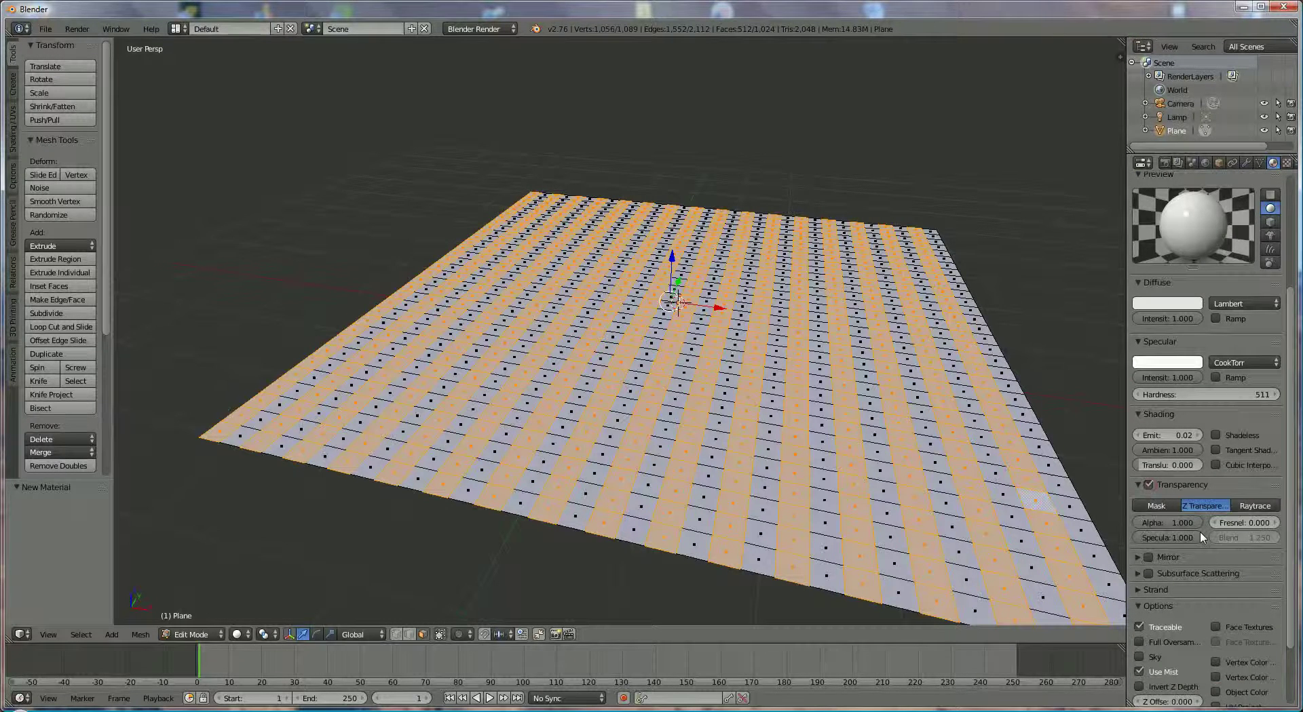
click(1137, 483)
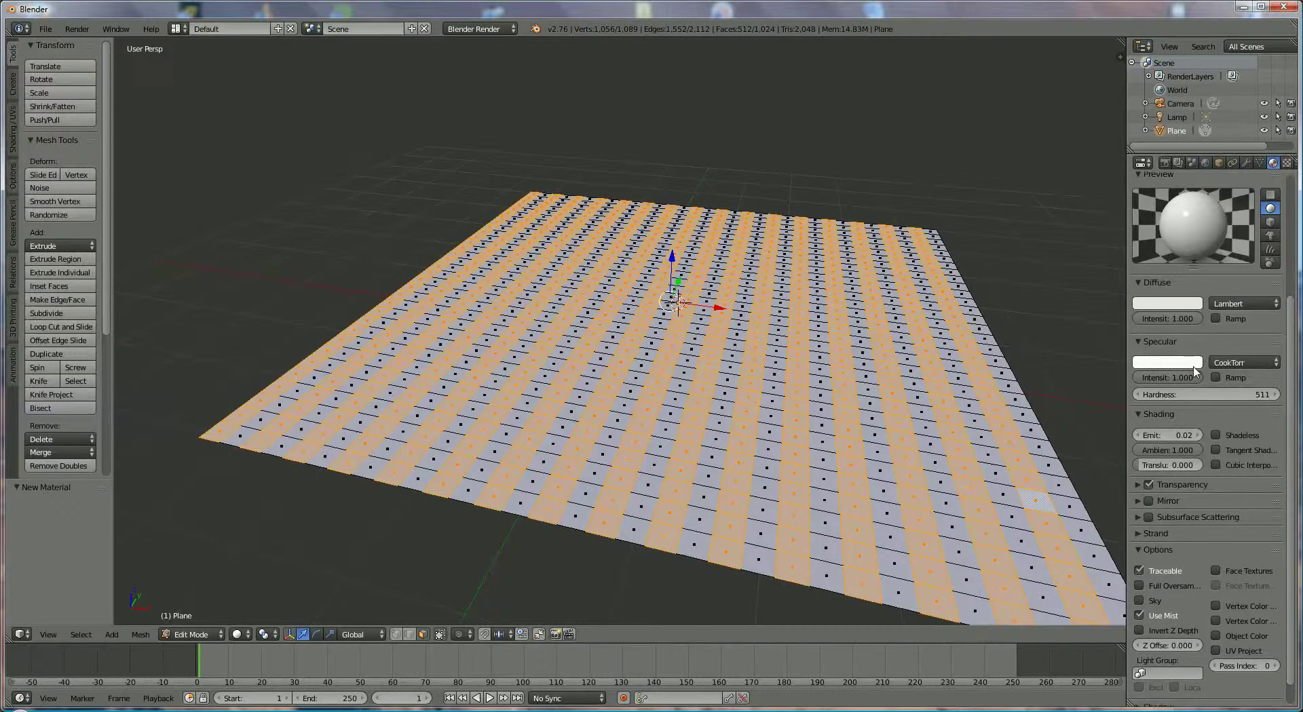
scroll(1196, 371, up, 4)
scroll(1196, 371, up, 2)
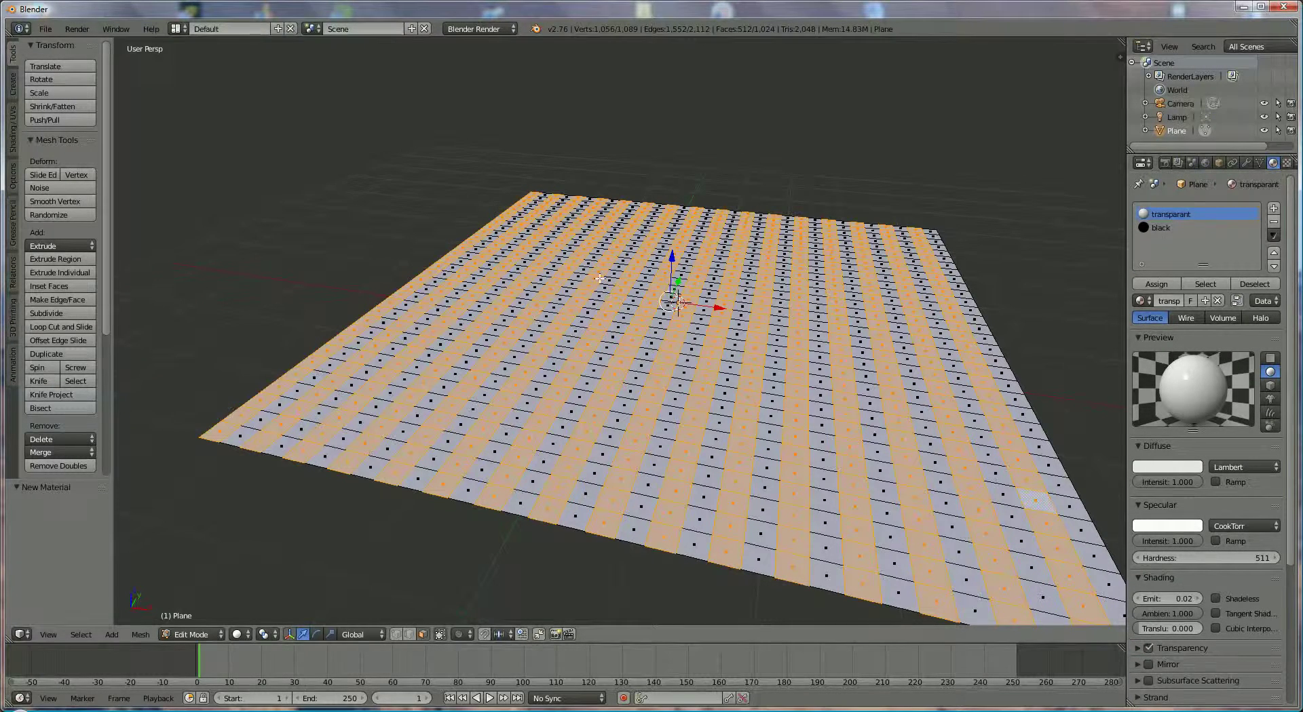
Assign the black material to the selected stripes and return to Object Mode
click(1158, 230)
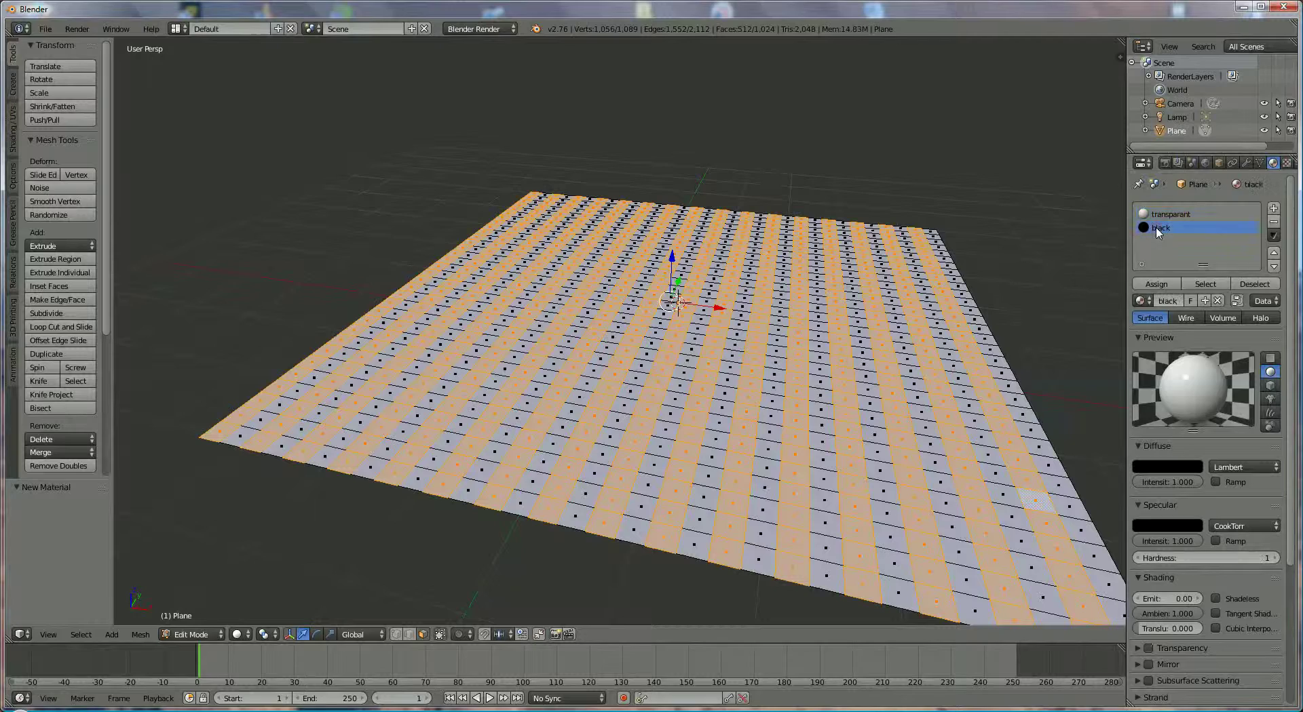
click(1168, 285)
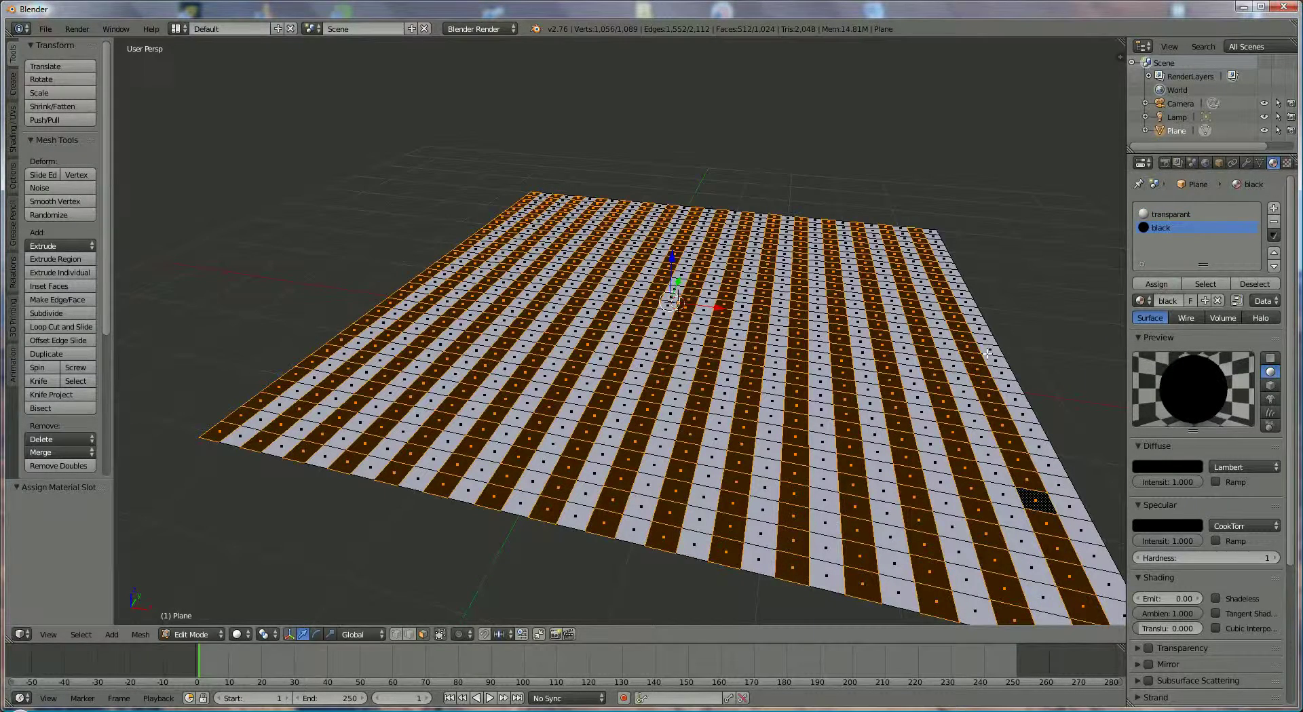
key(KP_7)
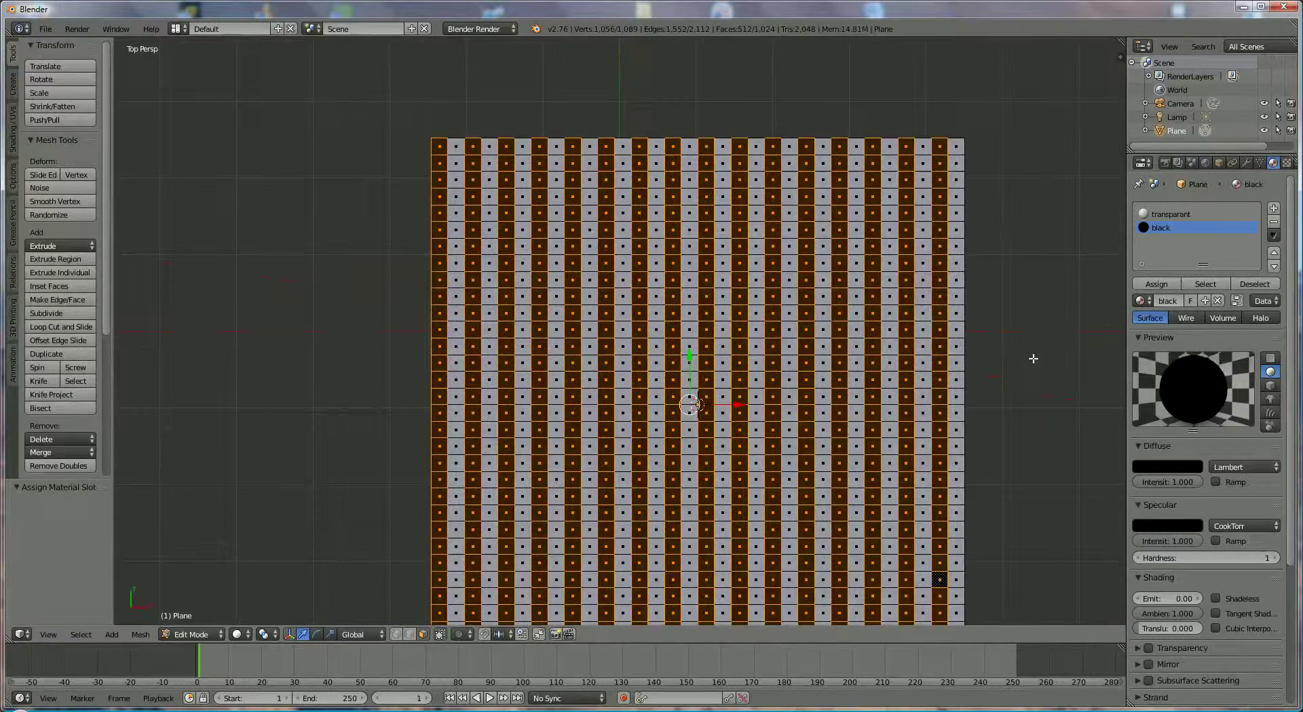
scroll(1011, 376, down, 2)
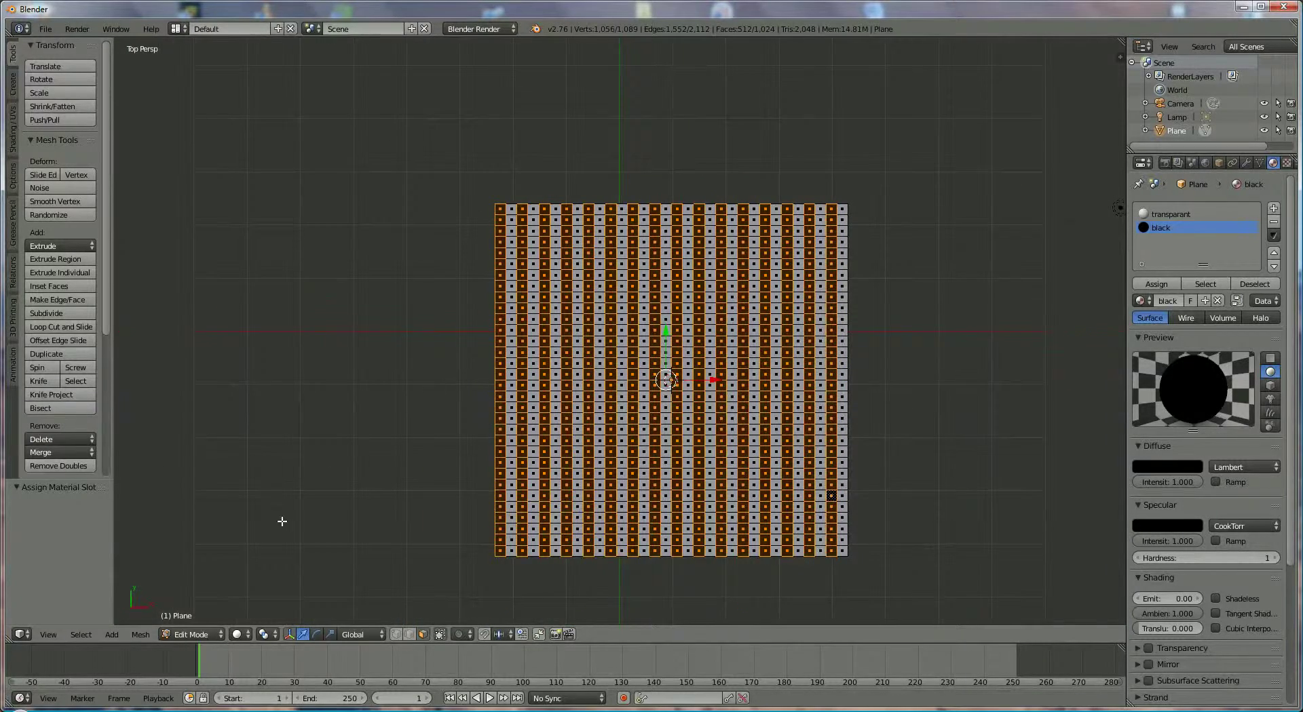
click(184, 638)
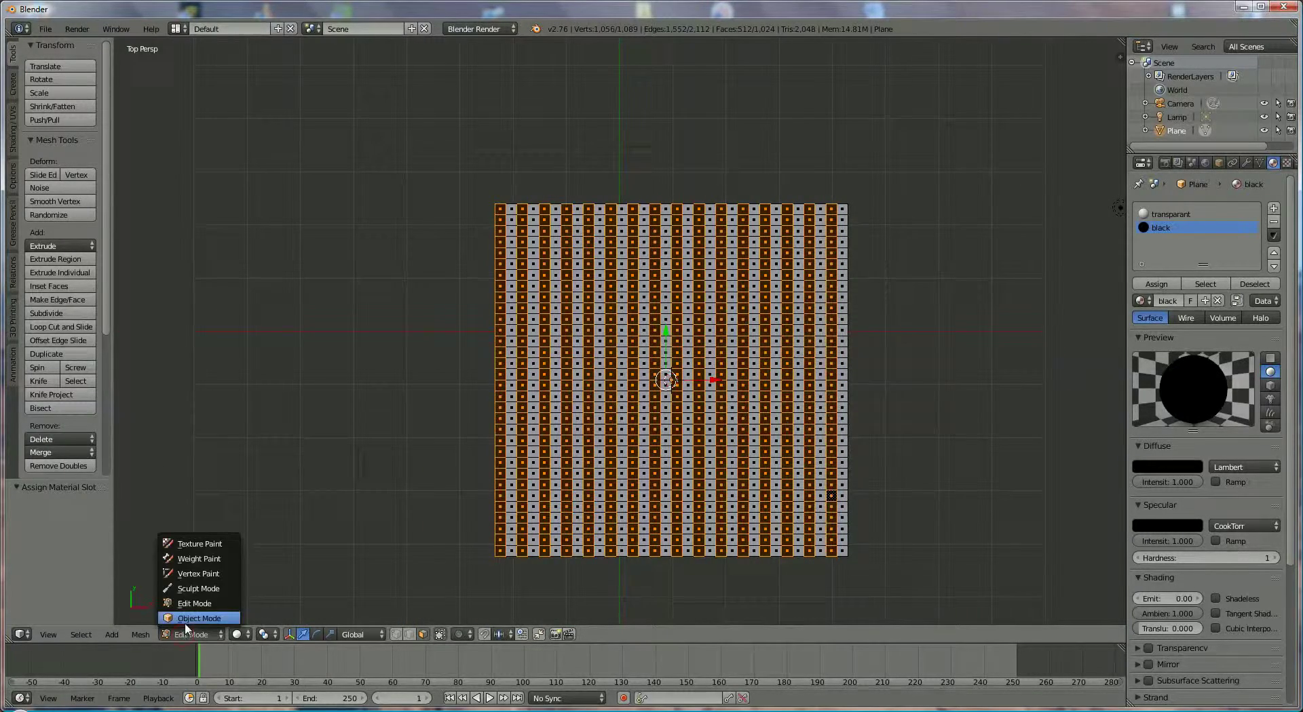
click(184, 623)
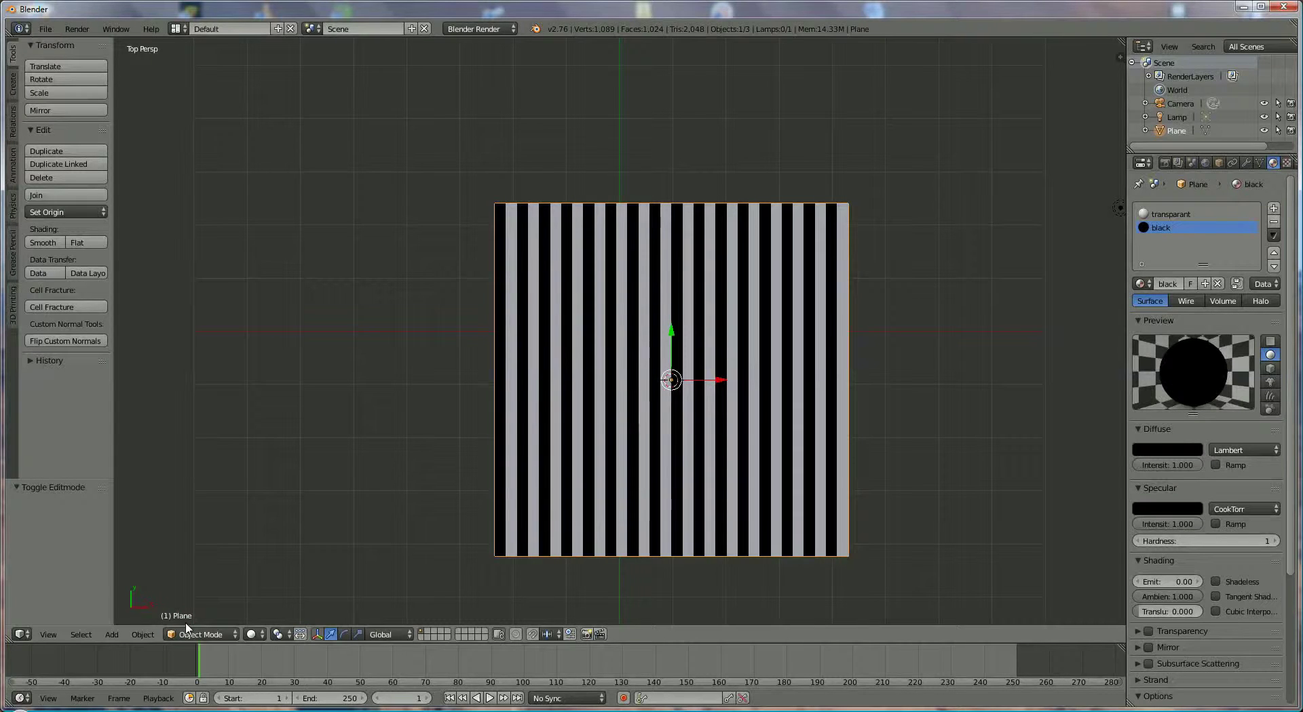
Duplicate the plane and rotate the copy 180 degrees around Z
key(shift+d)
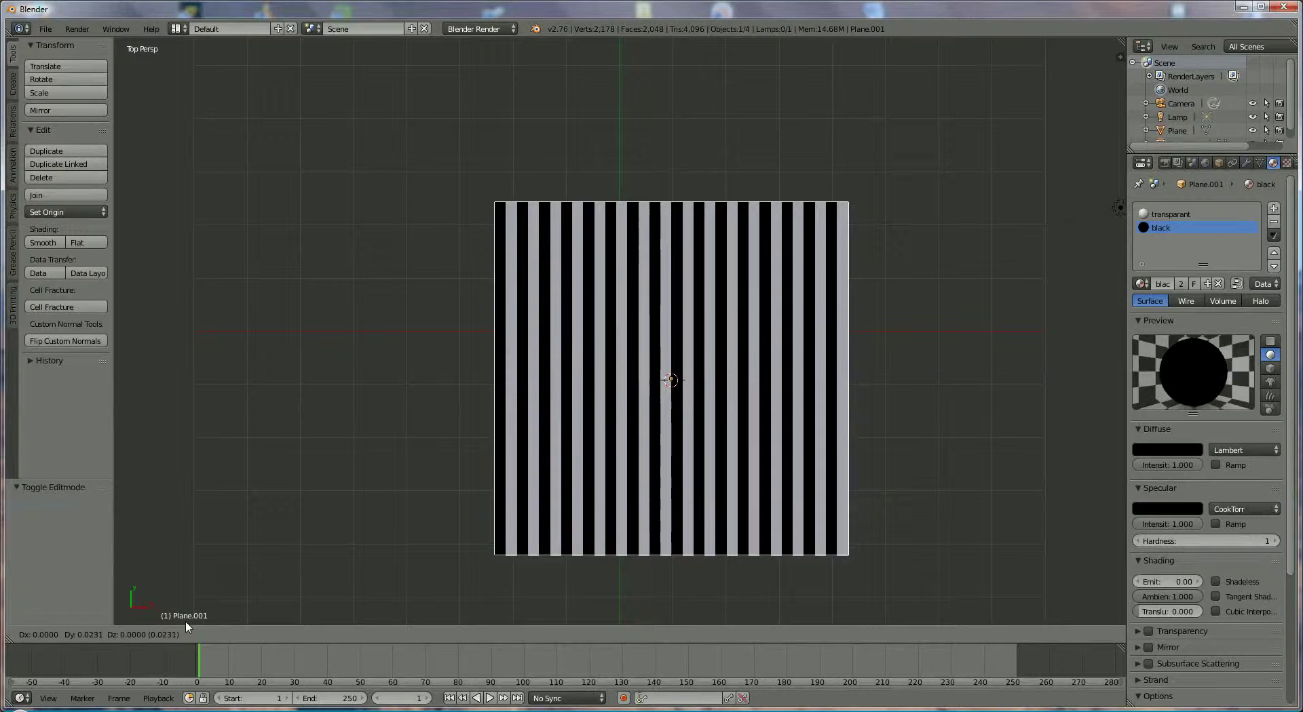
text(rz)
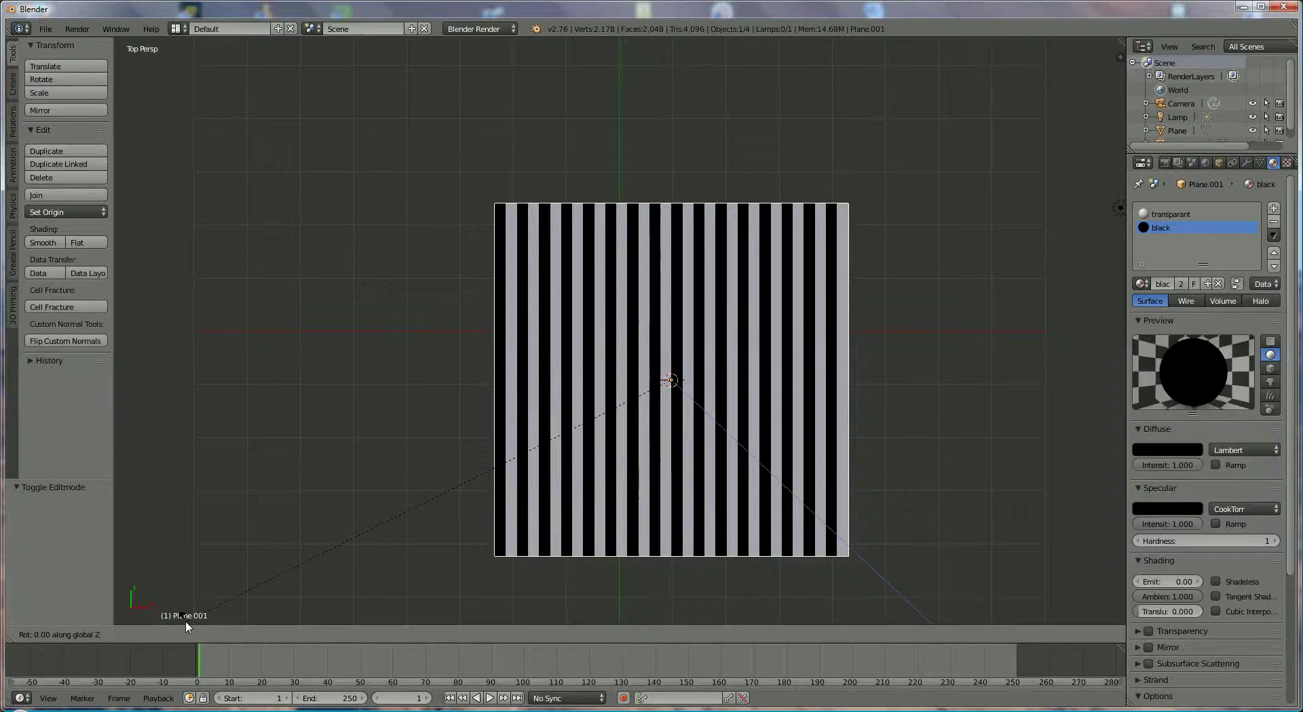
text(18)
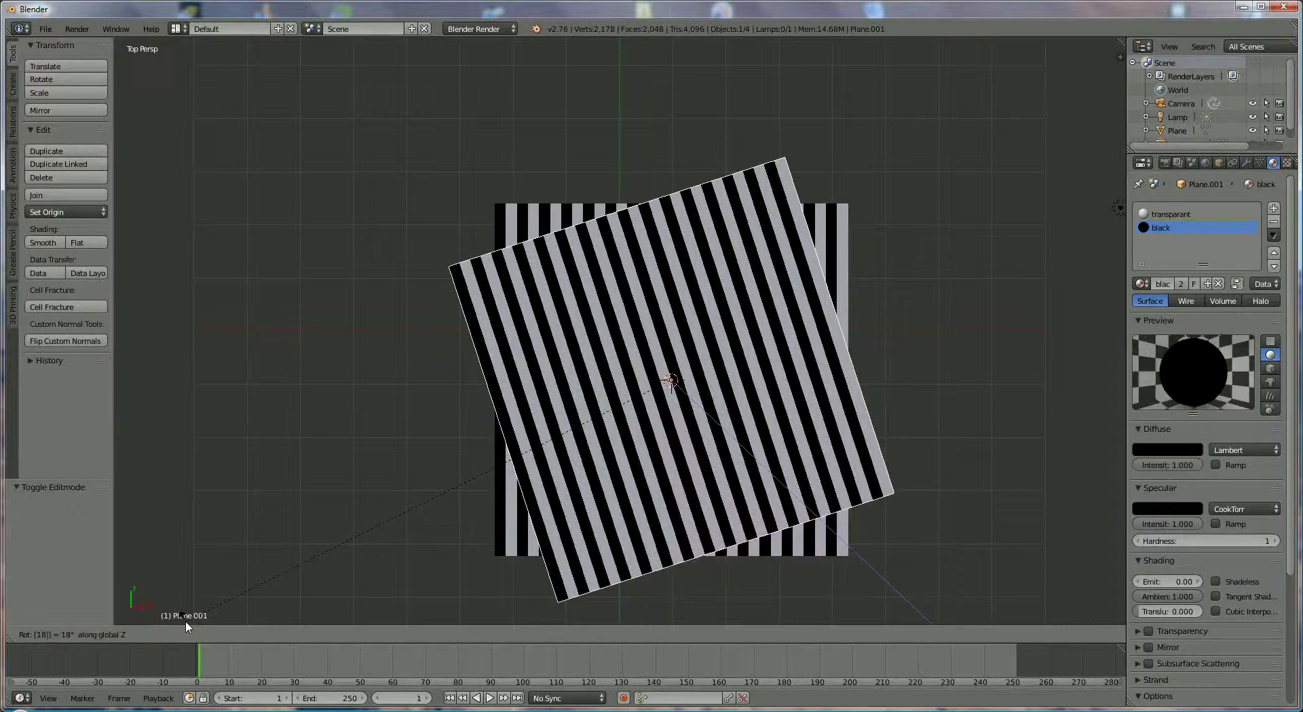
text(0)
key(Return)
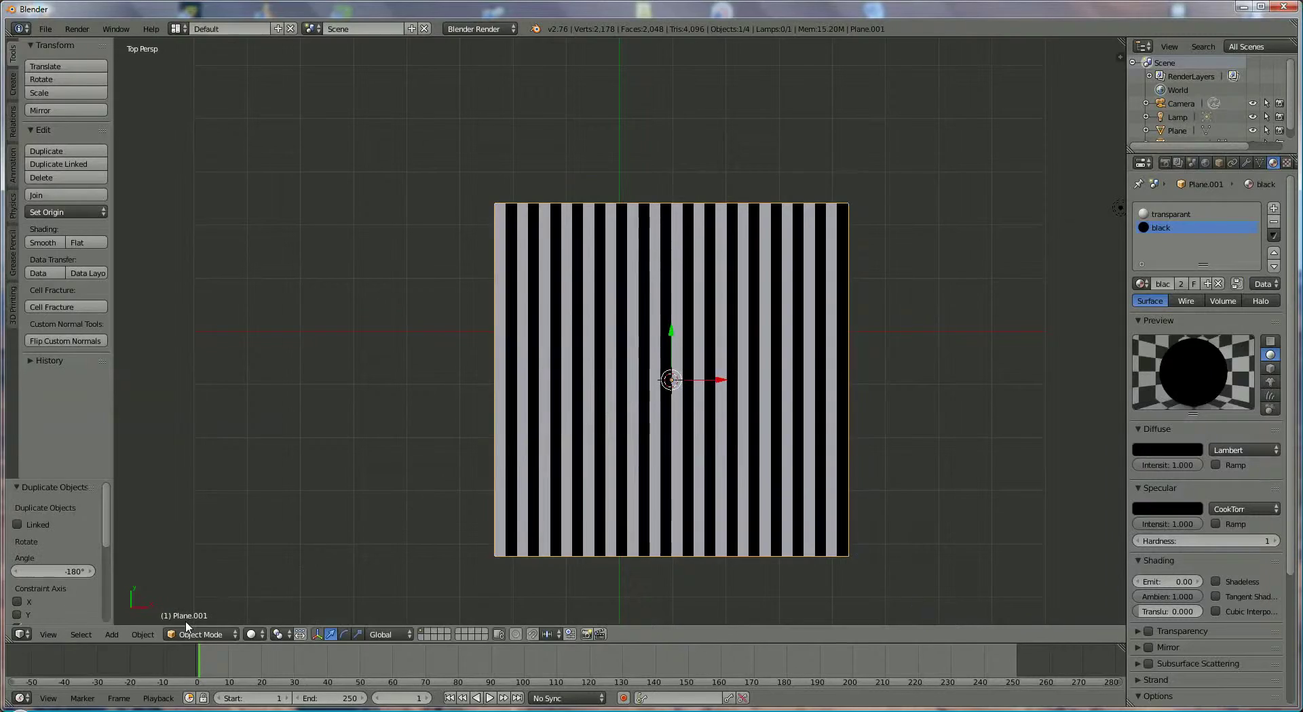
middle_drag(459, 468, 498, 324)
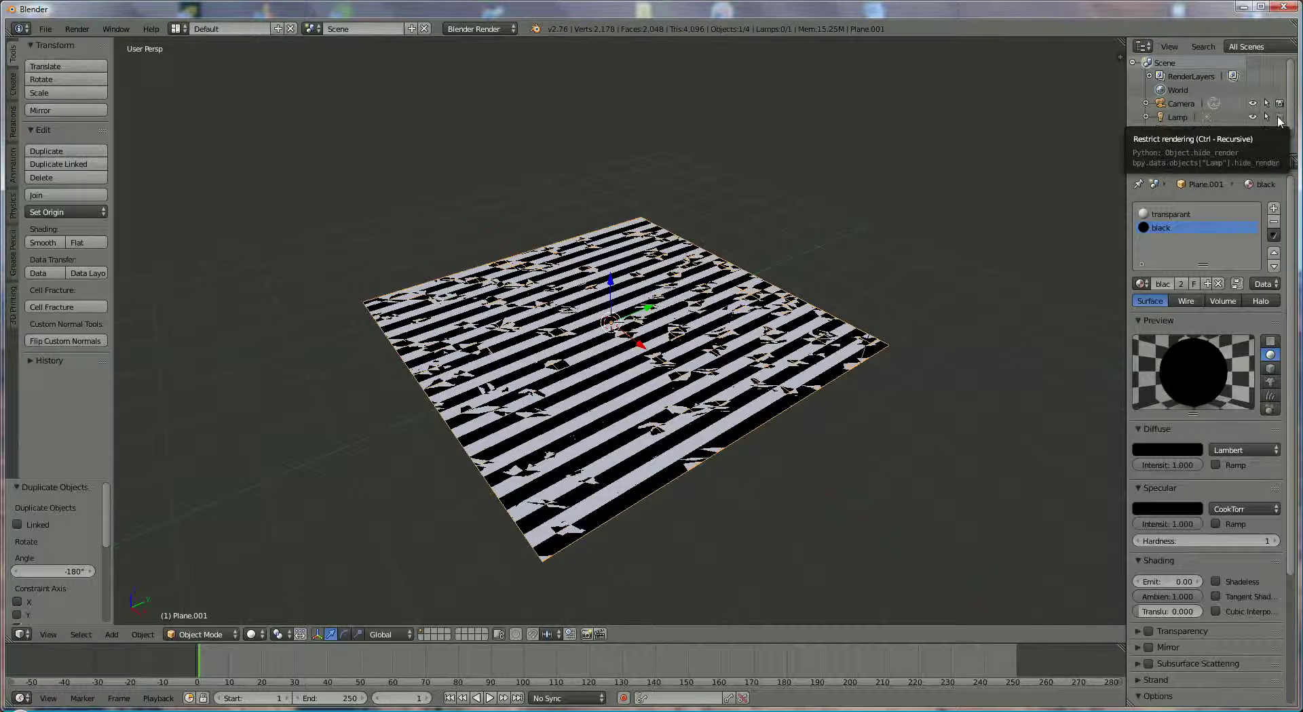
Disable rendering for the Lamp in the Outliner and show the Render properties
click(1279, 118)
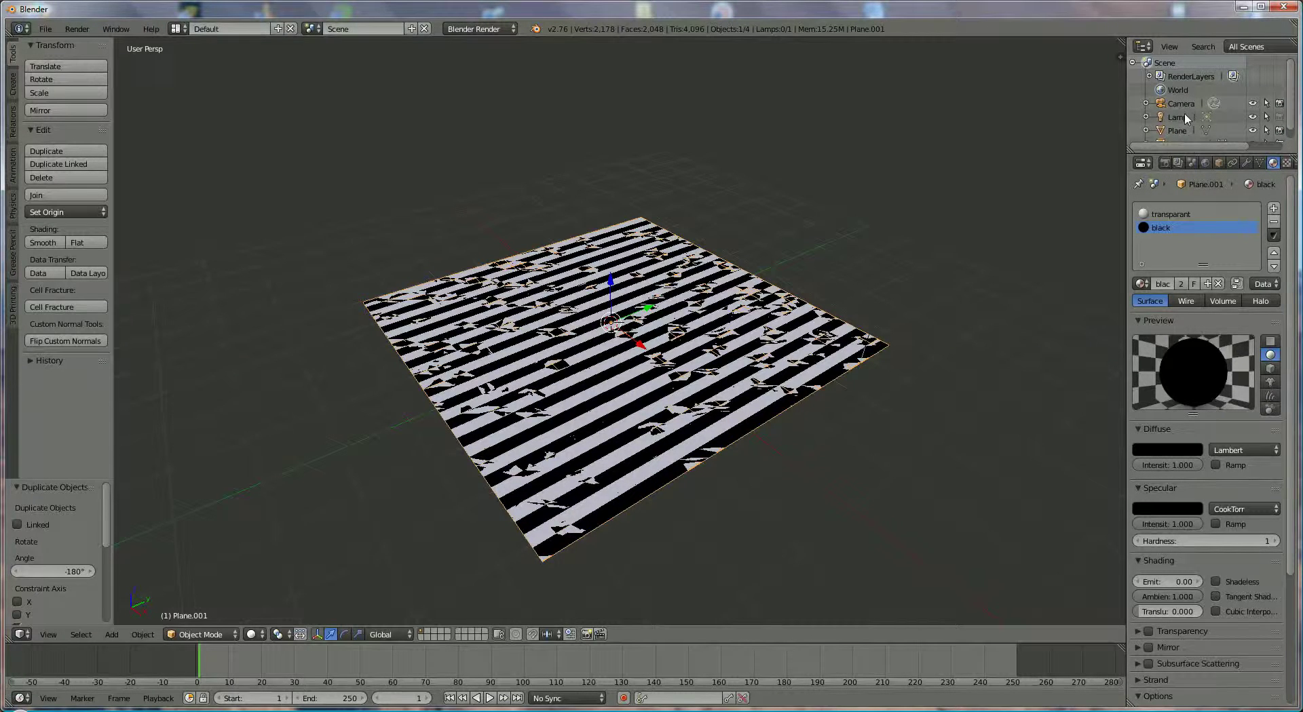
scroll(1282, 122, down, 1)
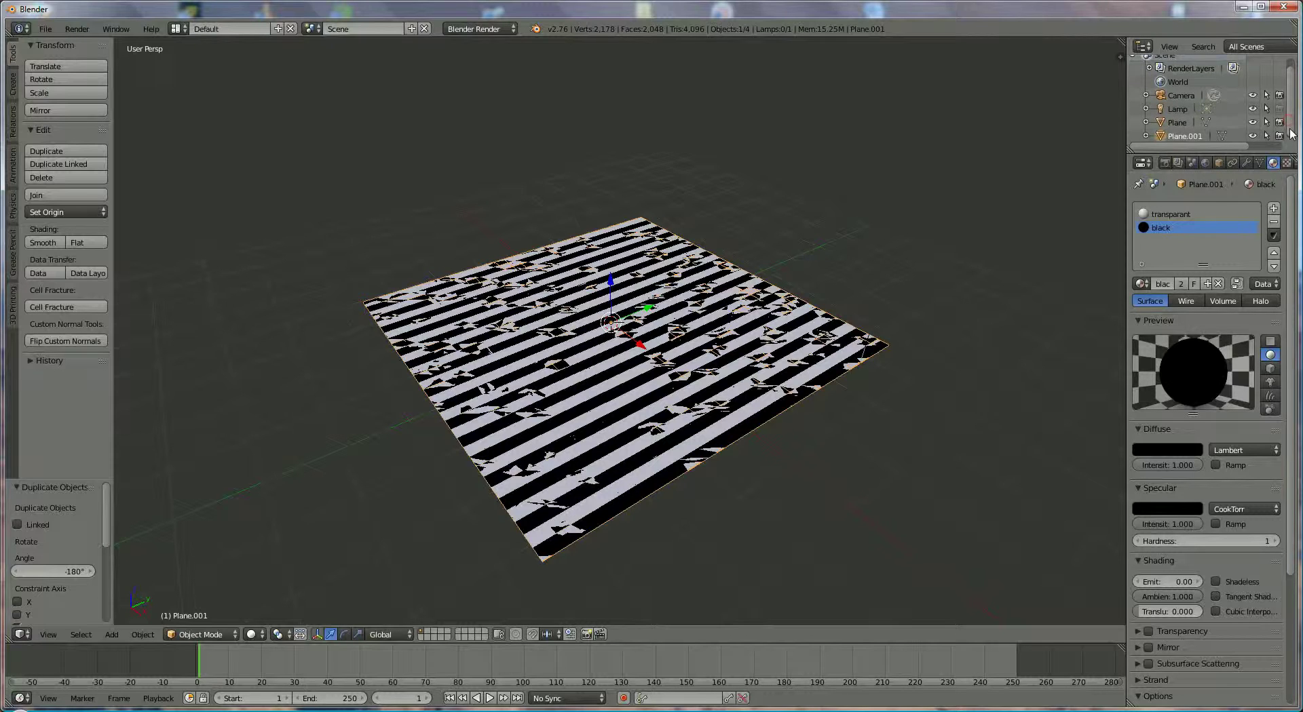
click(1166, 167)
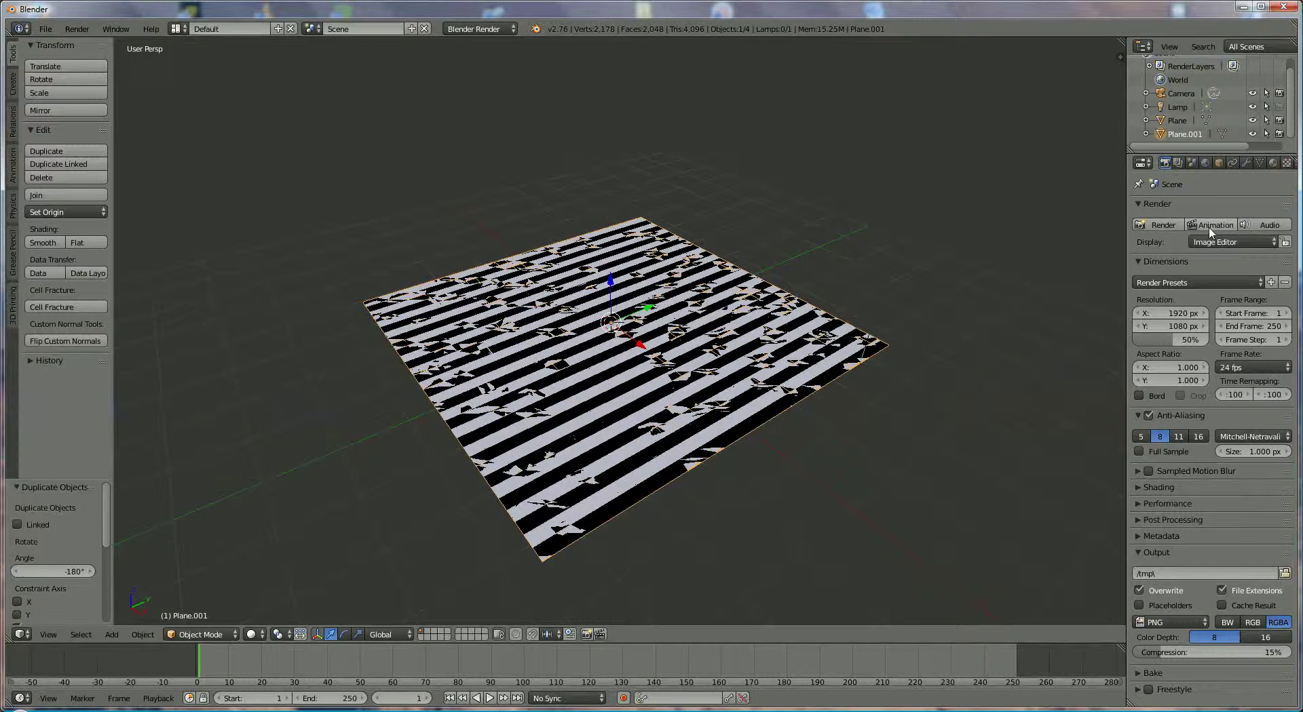
Change the output file format from PNG to AVI JPEG, then return to top view
click(1164, 624)
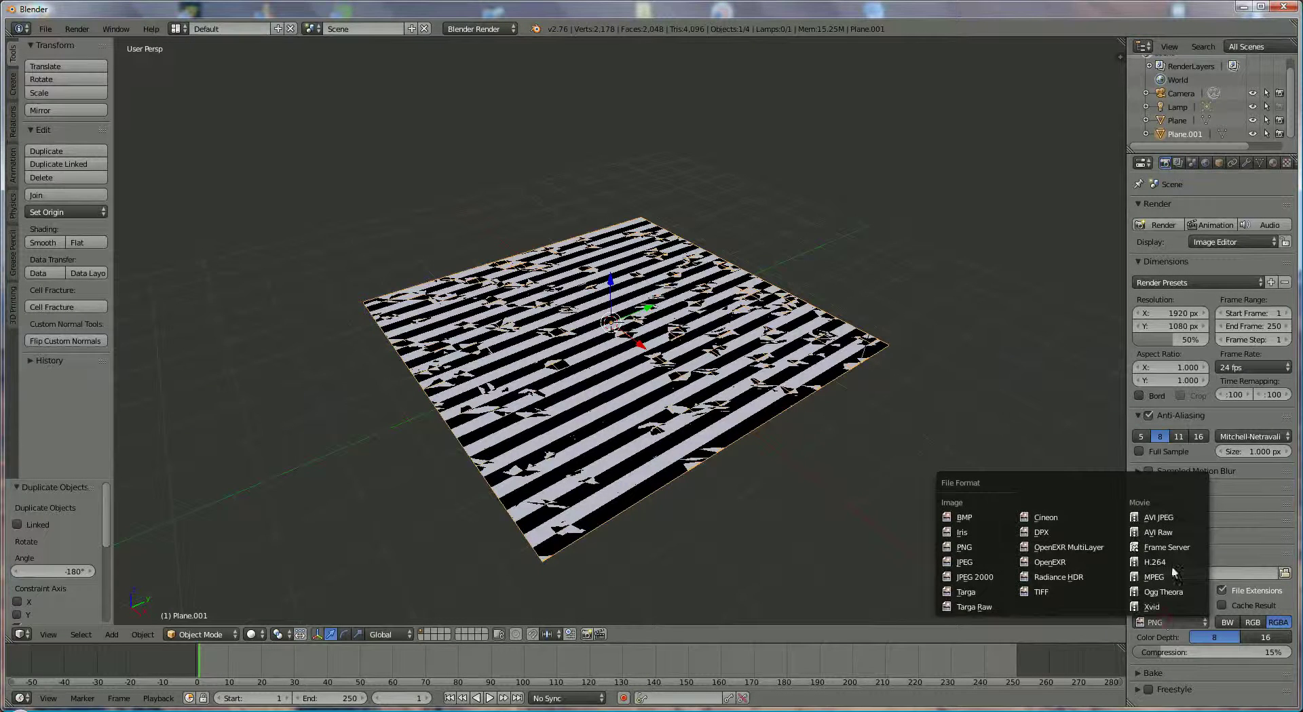
click(1170, 516)
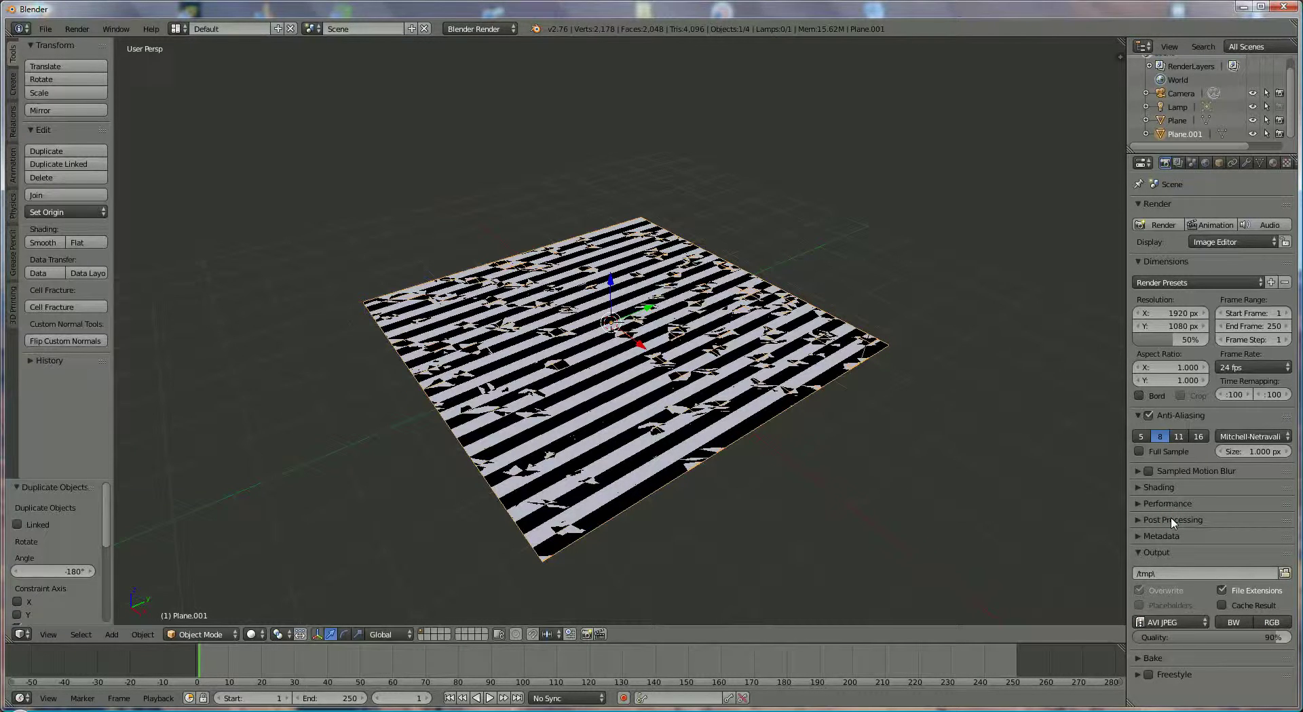
middle_drag(767, 501, 840, 543)
key(KP_7)
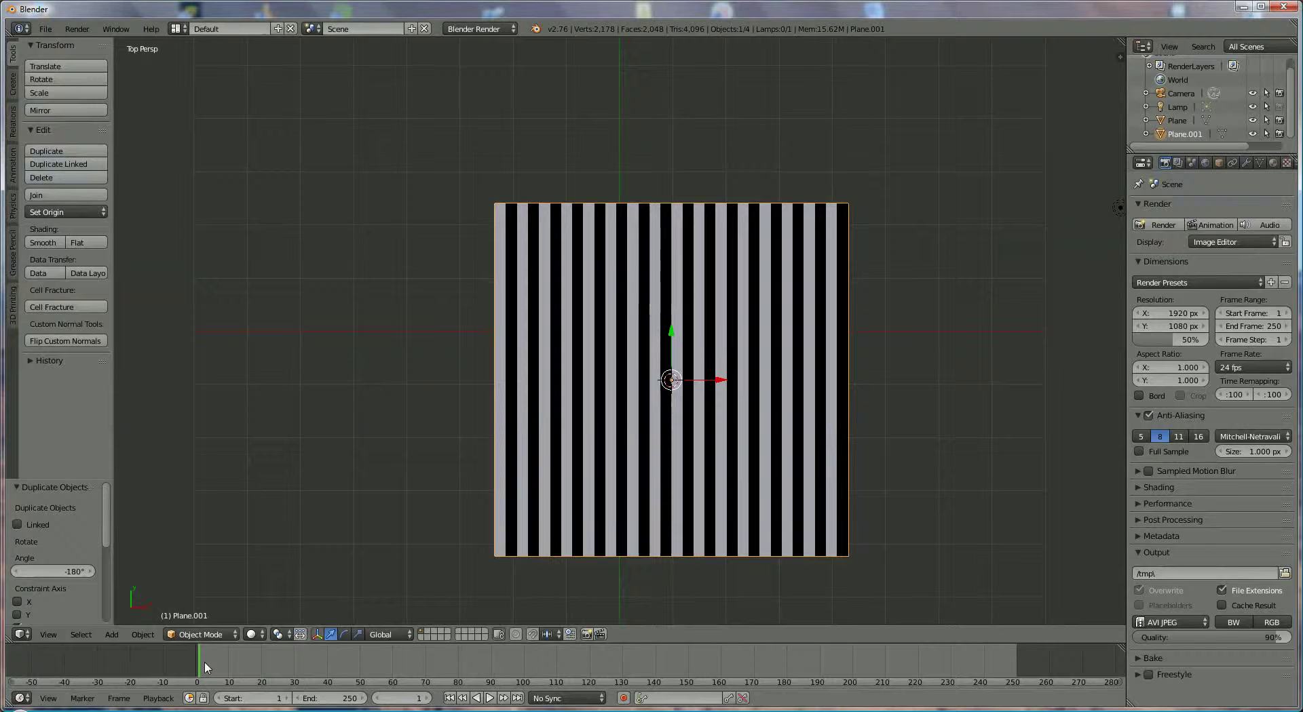
Insert a Location keyframe for Plane.001 at frame 1
click(145, 634)
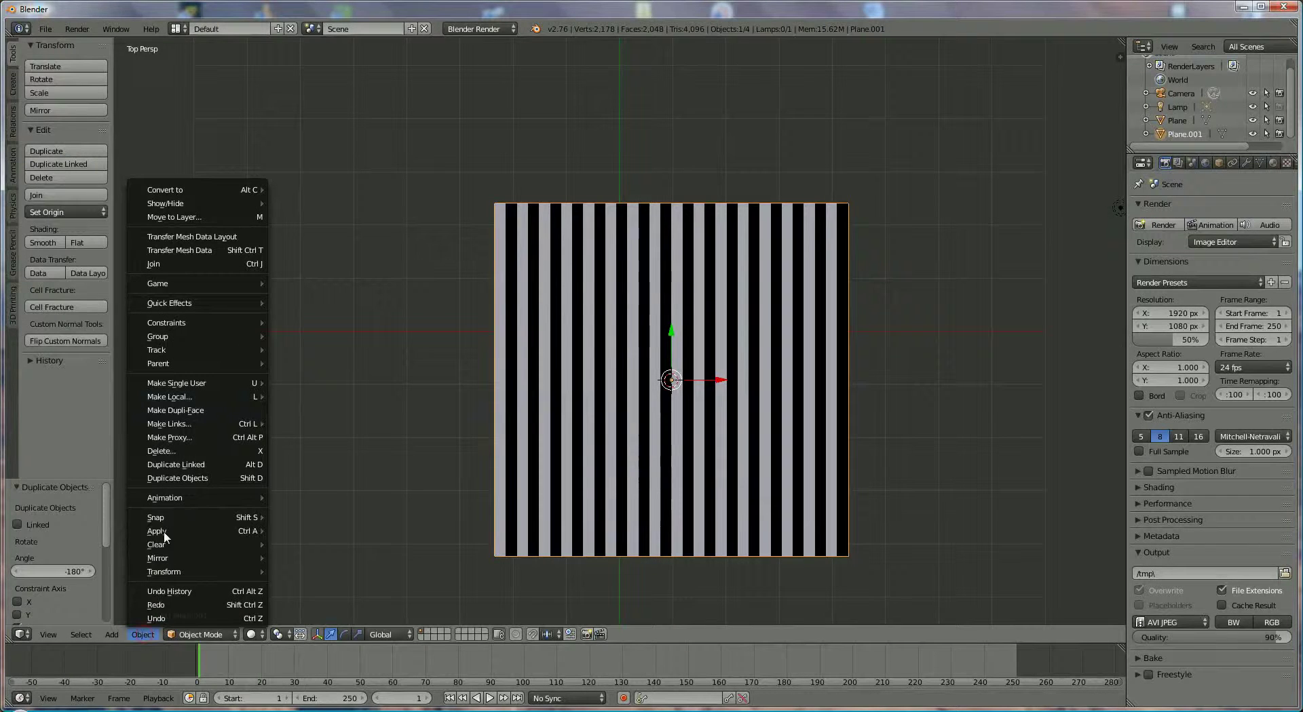
mouse_move(169, 500)
click(309, 500)
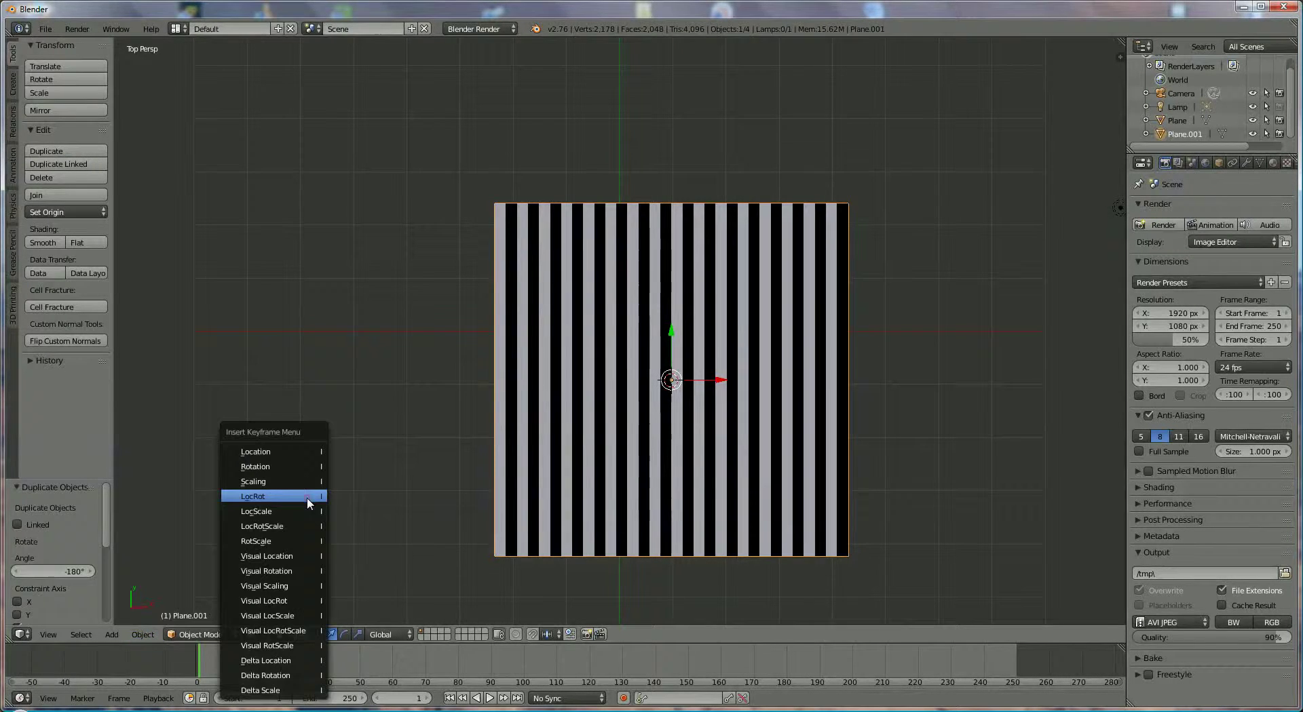
click(292, 451)
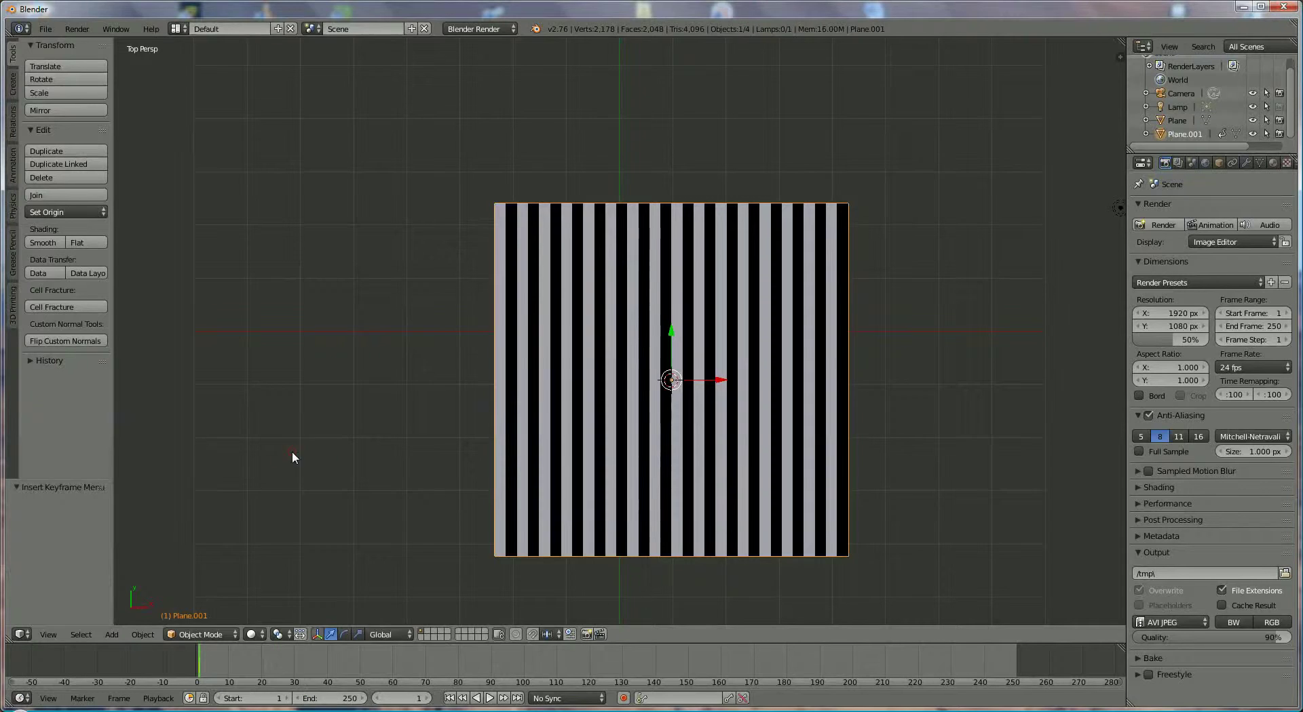
Insert a LocRot keyframe for Plane.001 at frame 1 and start playback with Alt+A
click(145, 634)
mouse_move(173, 497)
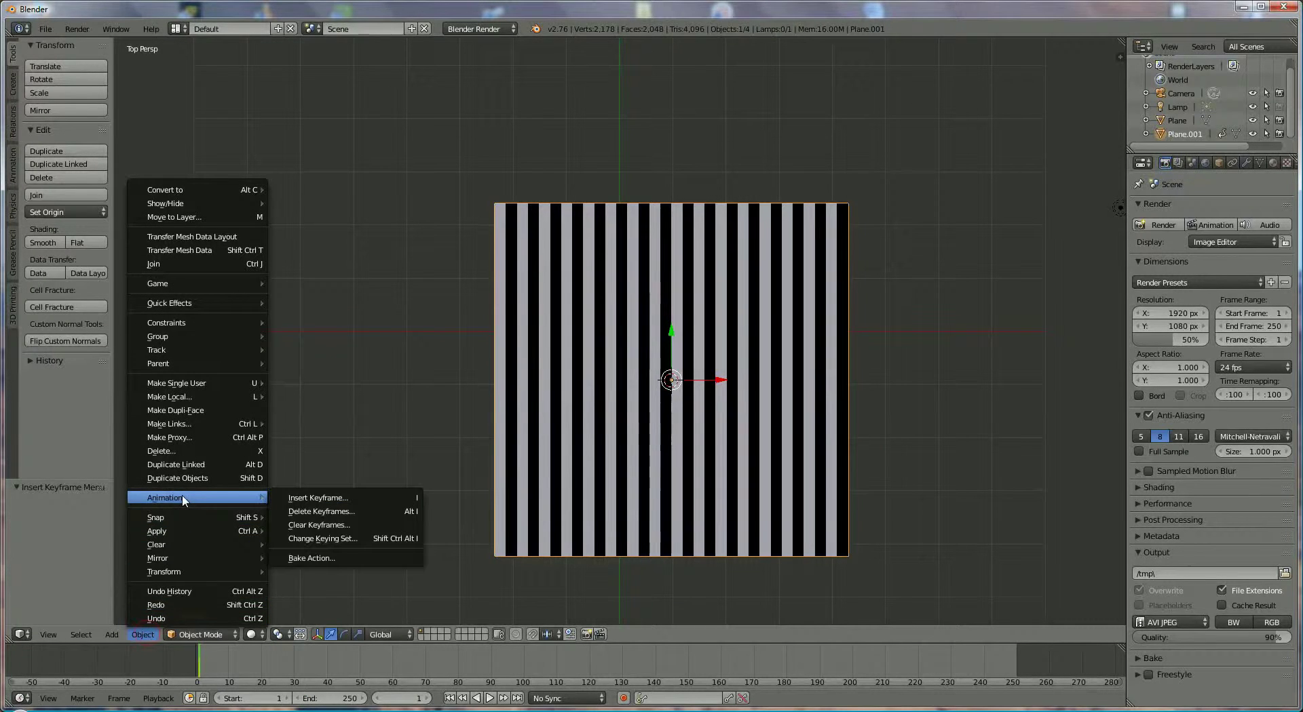
click(285, 497)
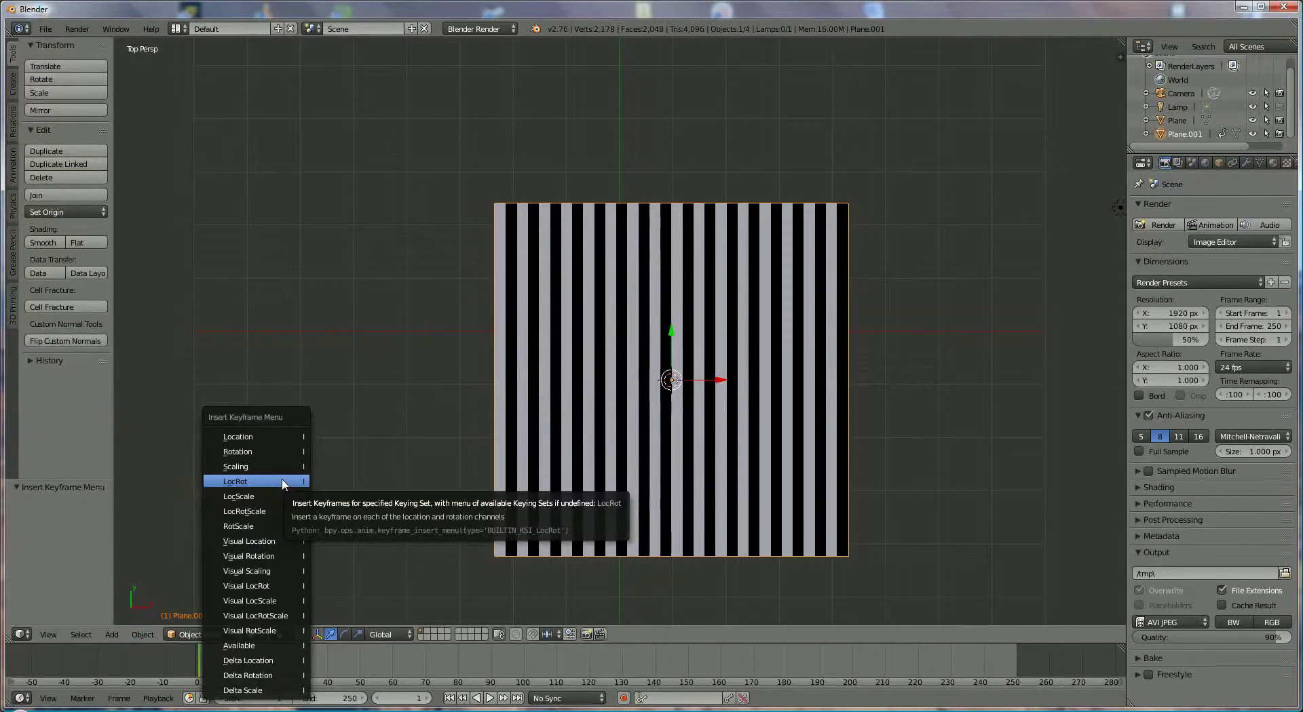
click(282, 485)
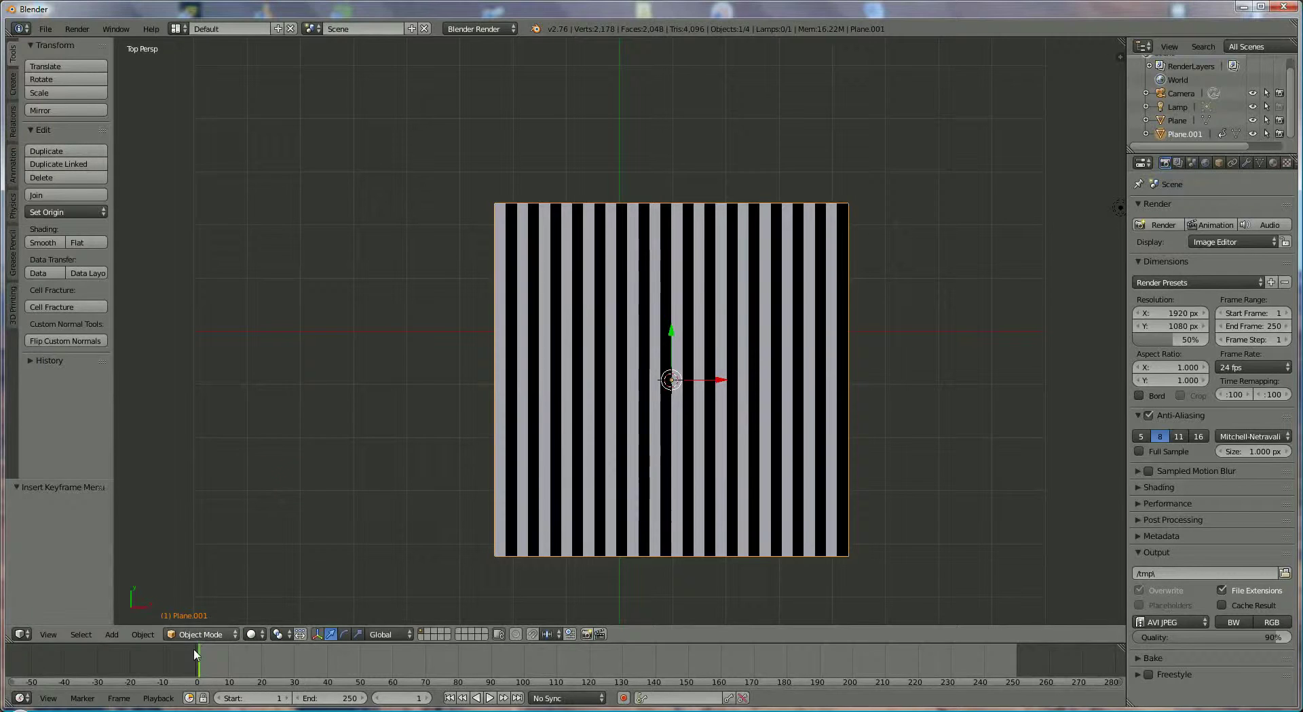
key(alt+a)
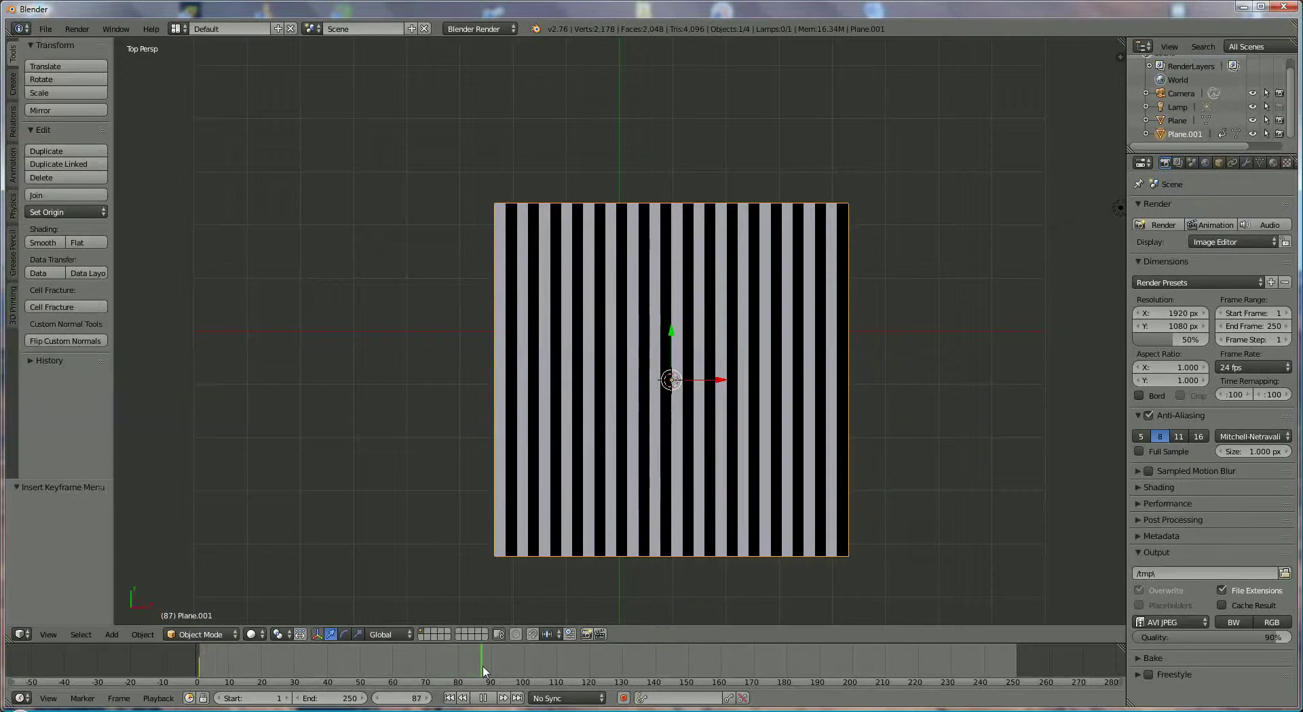
Stop playback at frame 90 and rotate Plane.001 about 45° (44.72°) around Z
key(alt+a)
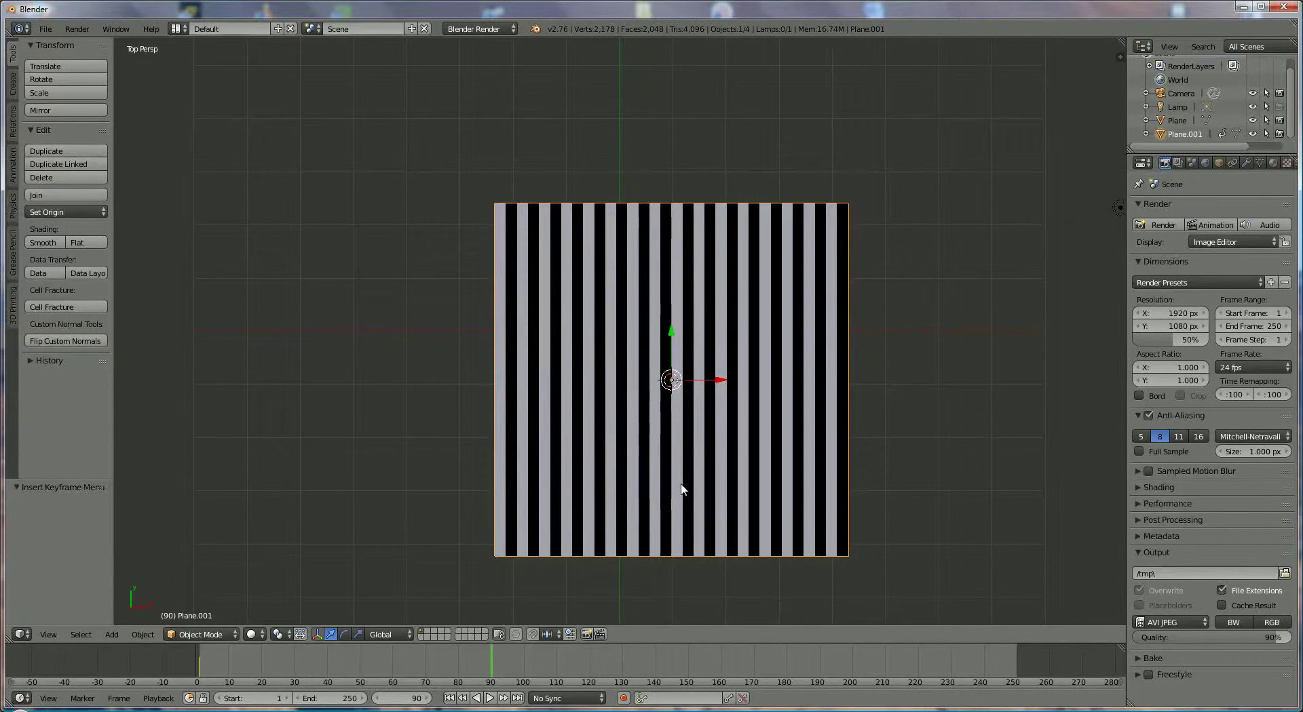
key(r)
key(z)
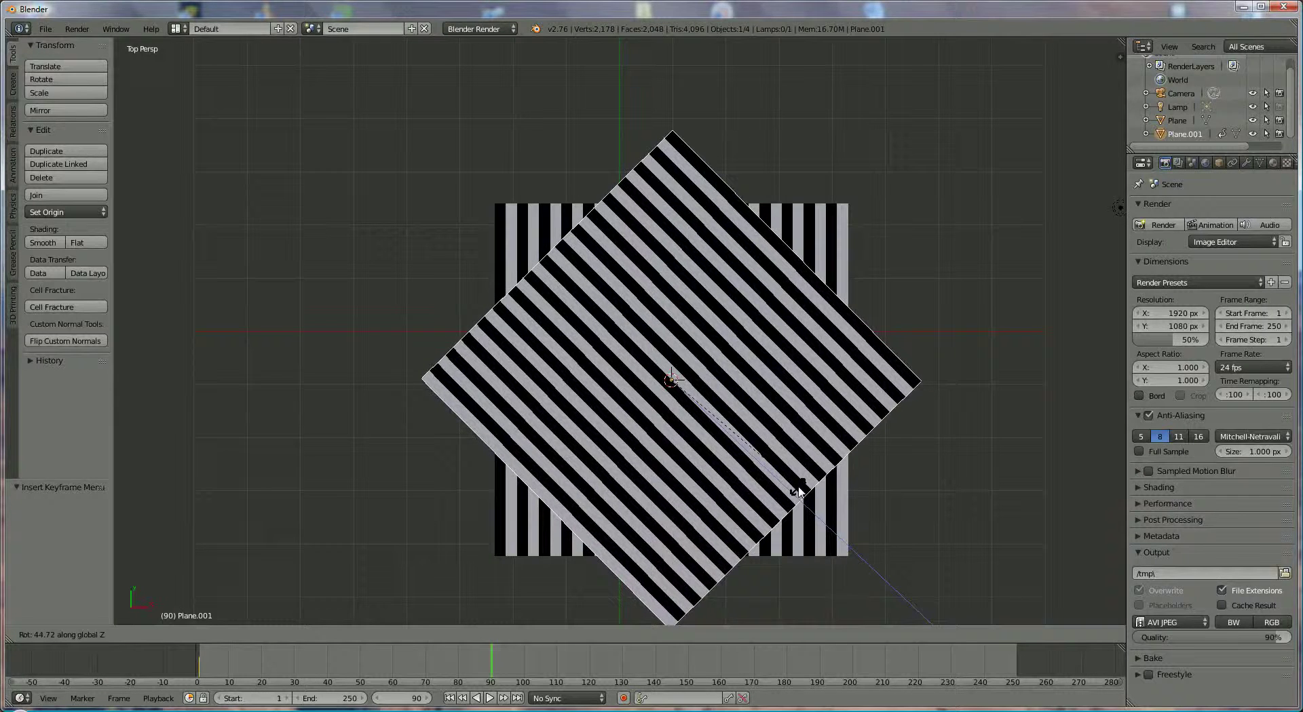
click(797, 490)
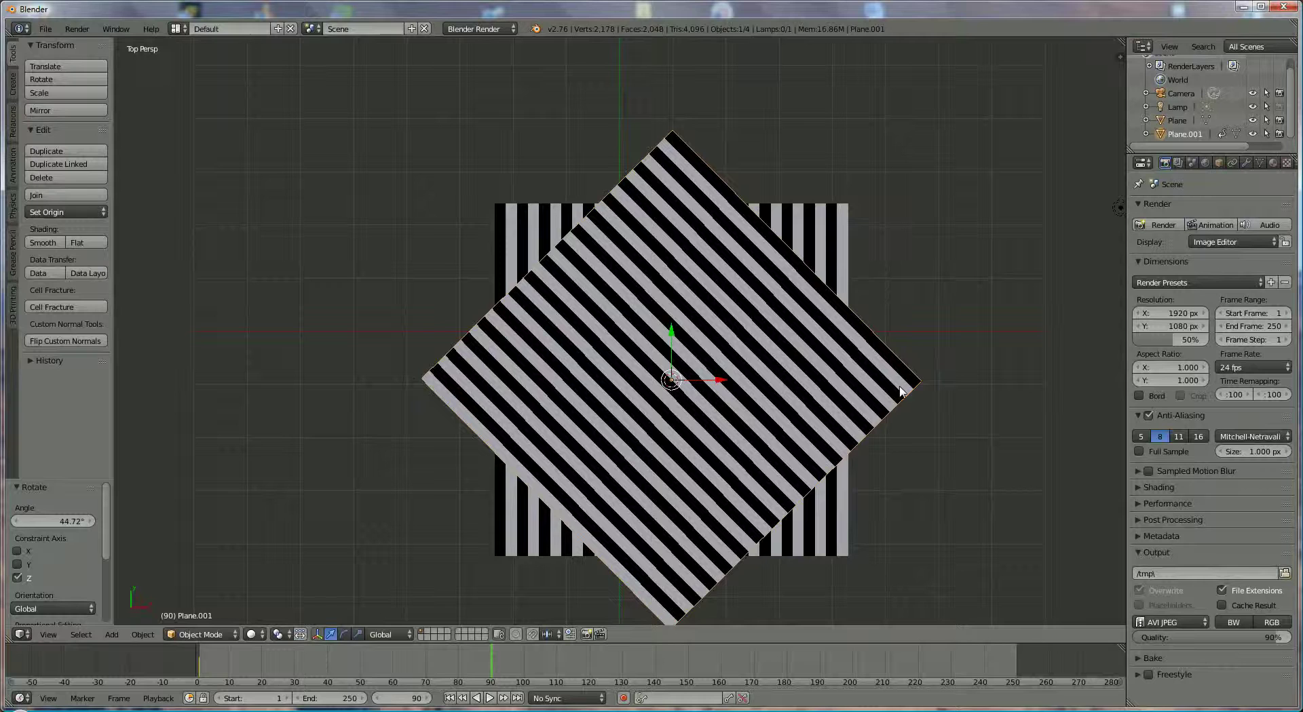
Insert a LocRot keyframe for Plane.001 at frame 90
click(142, 634)
mouse_move(168, 498)
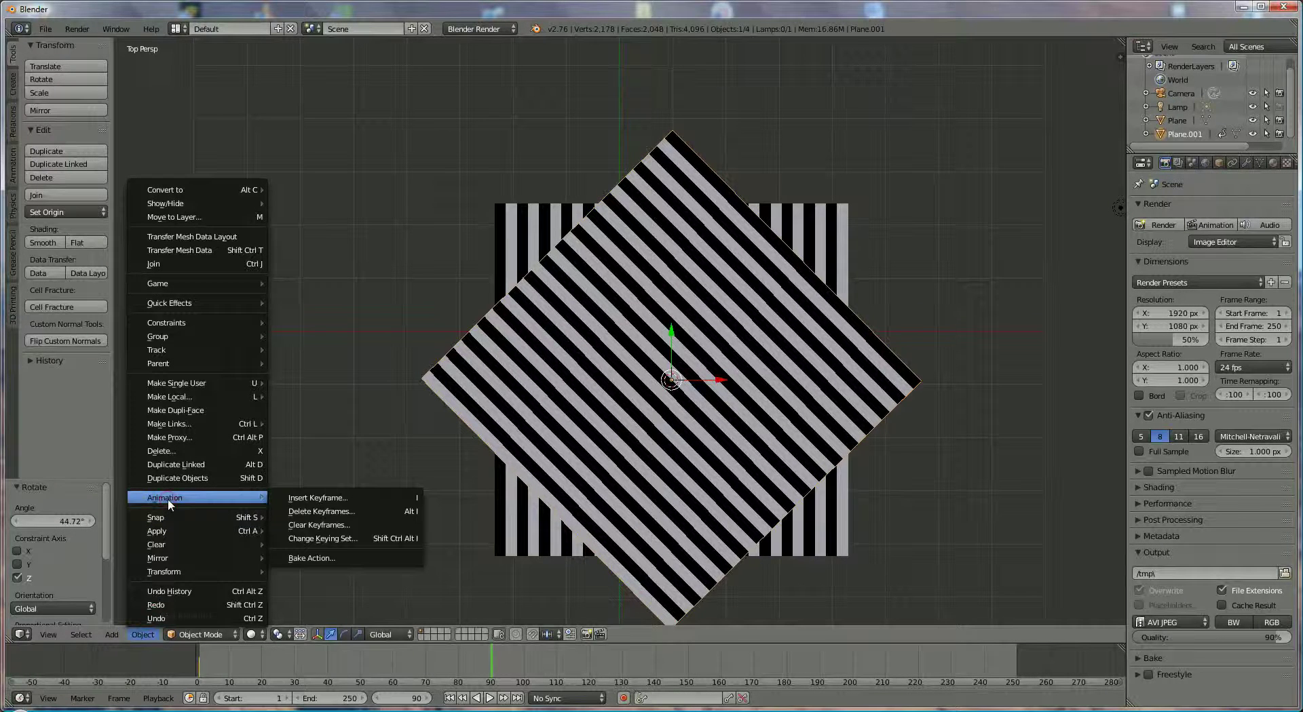
click(320, 501)
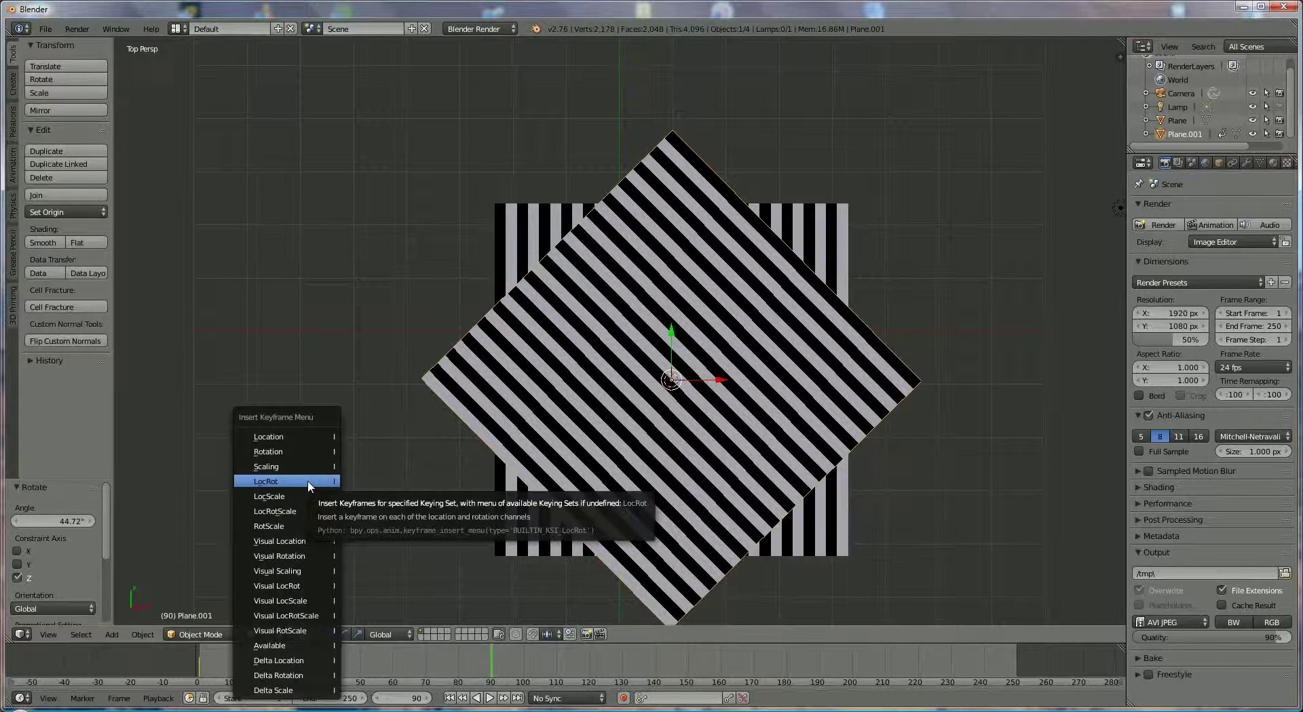
click(311, 483)
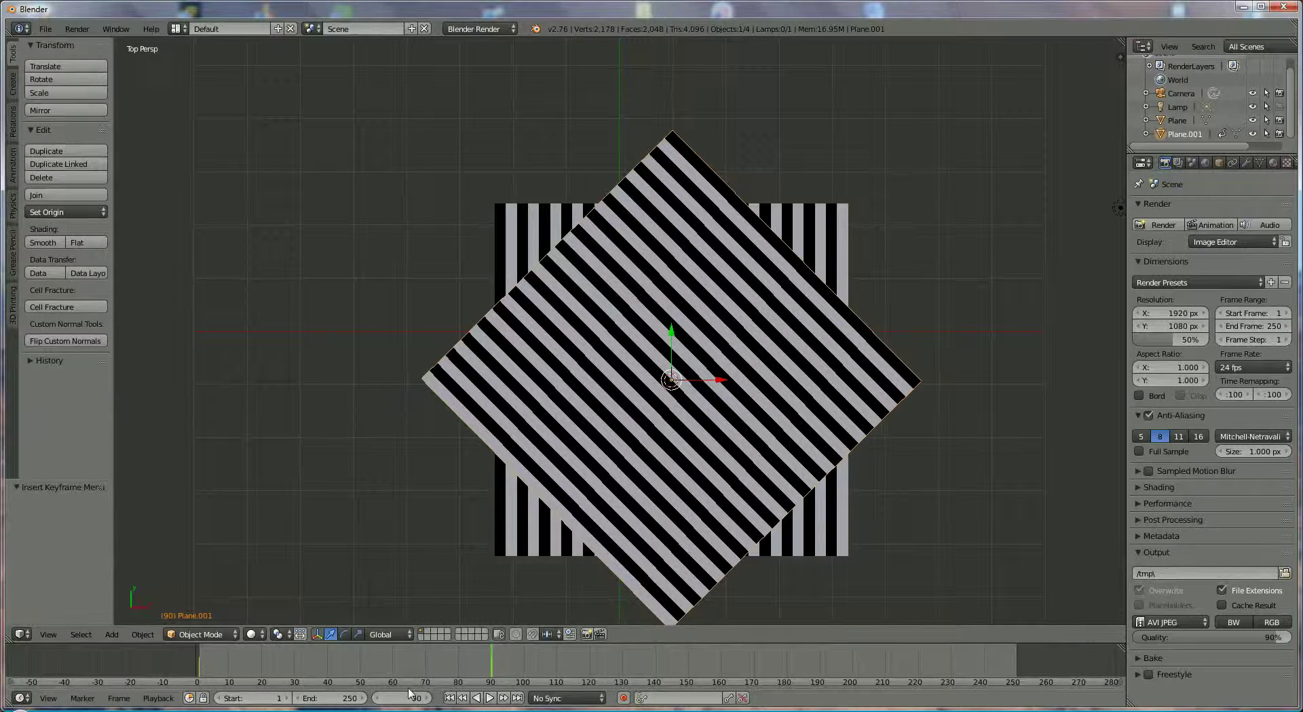
At frame 180, turn Plane.001 another 45.274° around Z and keyframe its LocRot
click(409, 693)
text(180)
key(Return)
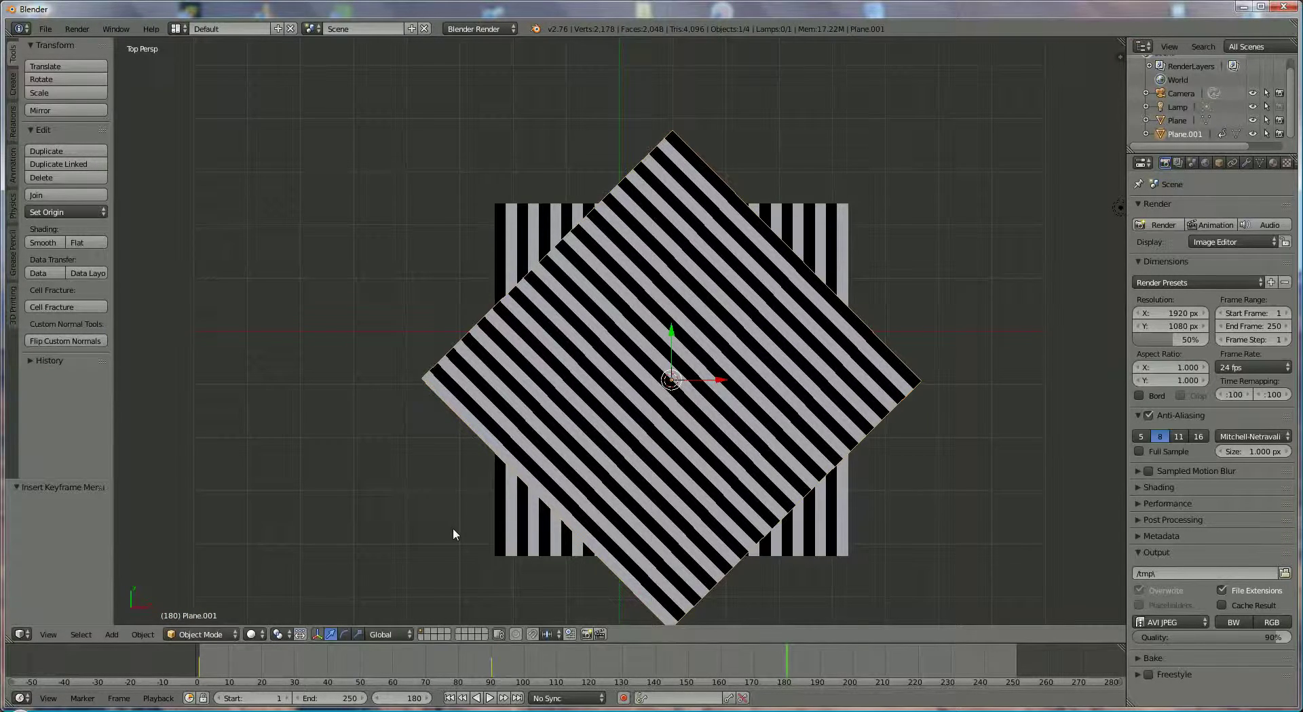
key(r)
key(z)
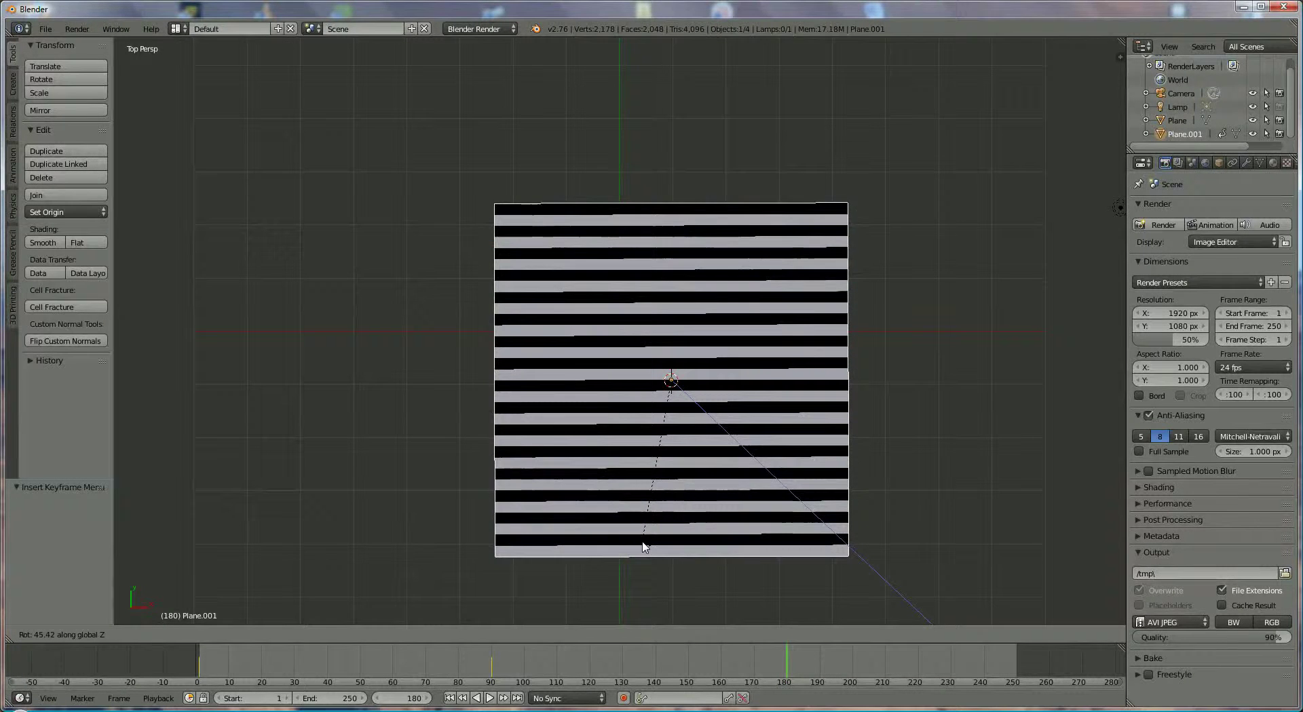
click(644, 548)
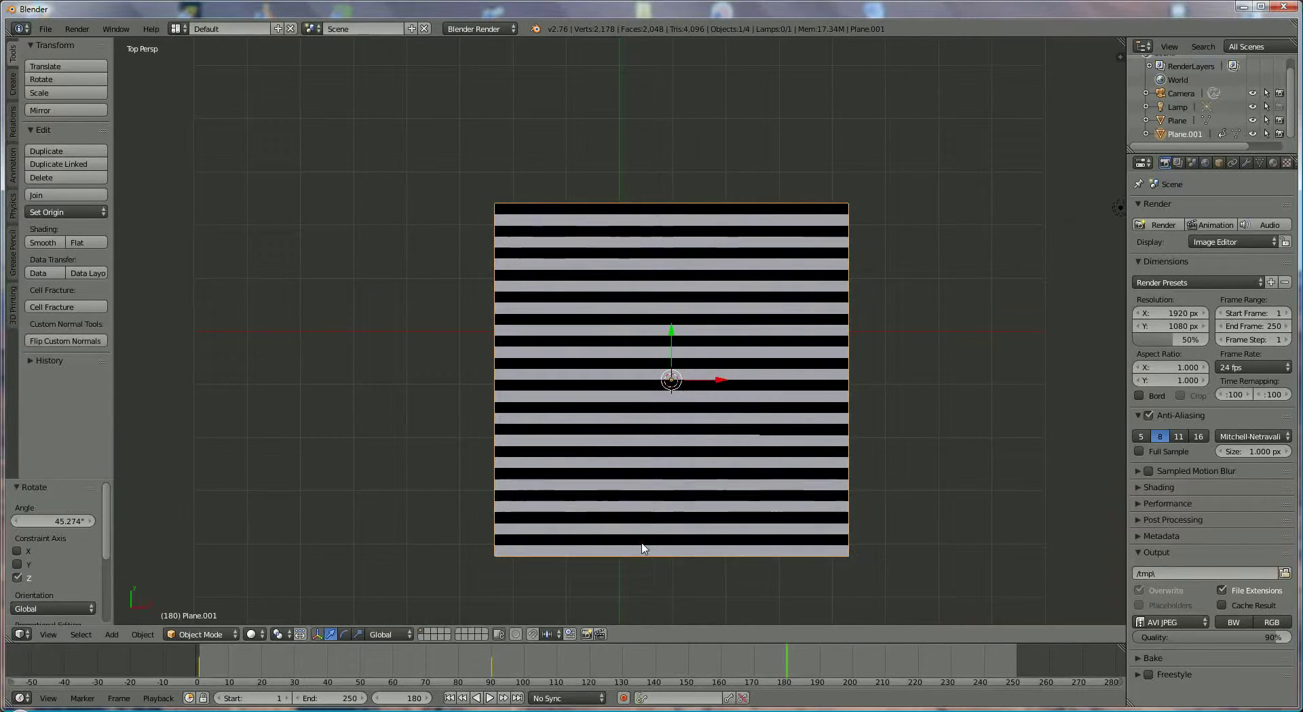
click(142, 635)
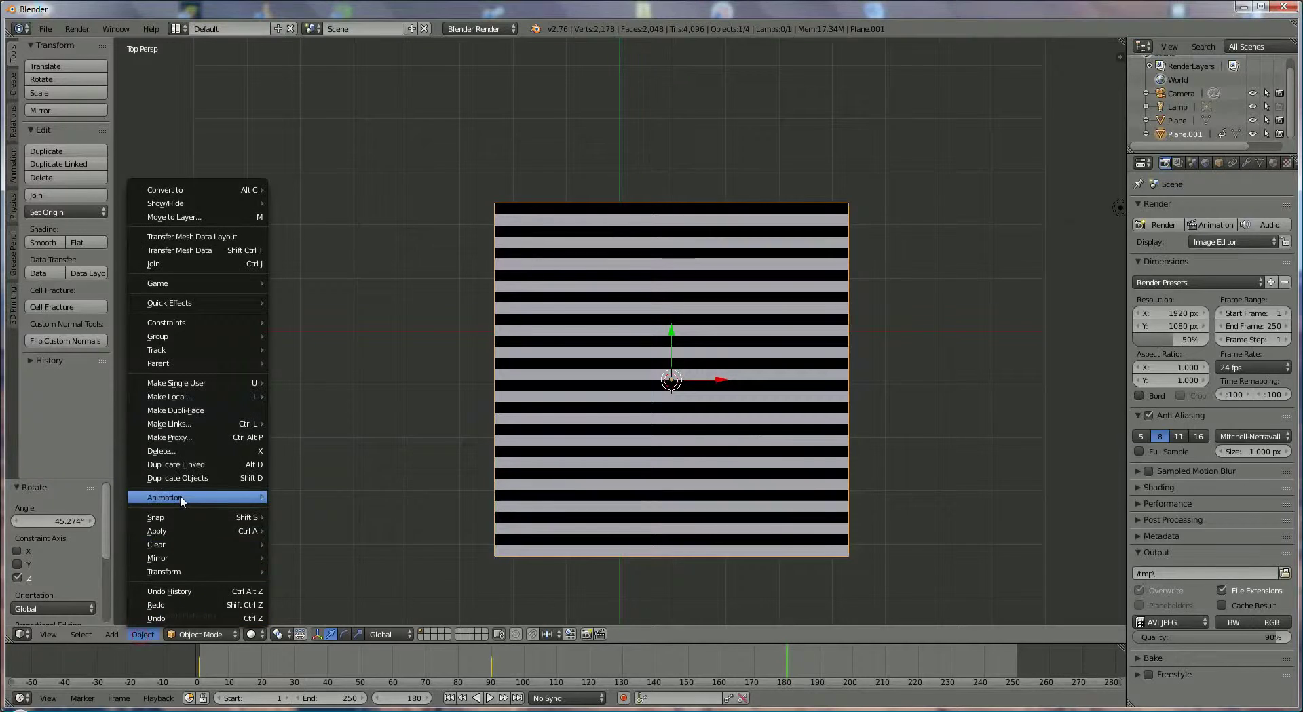
mouse_move(177, 498)
click(309, 500)
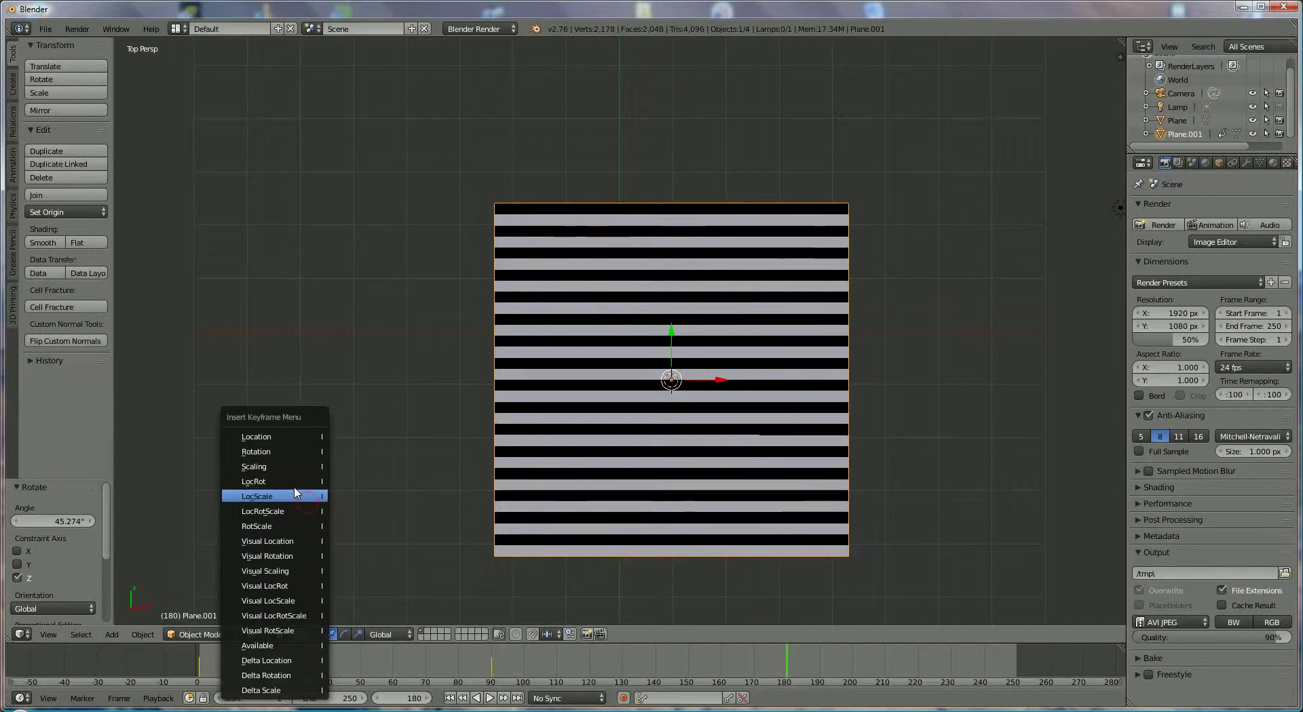
click(302, 482)
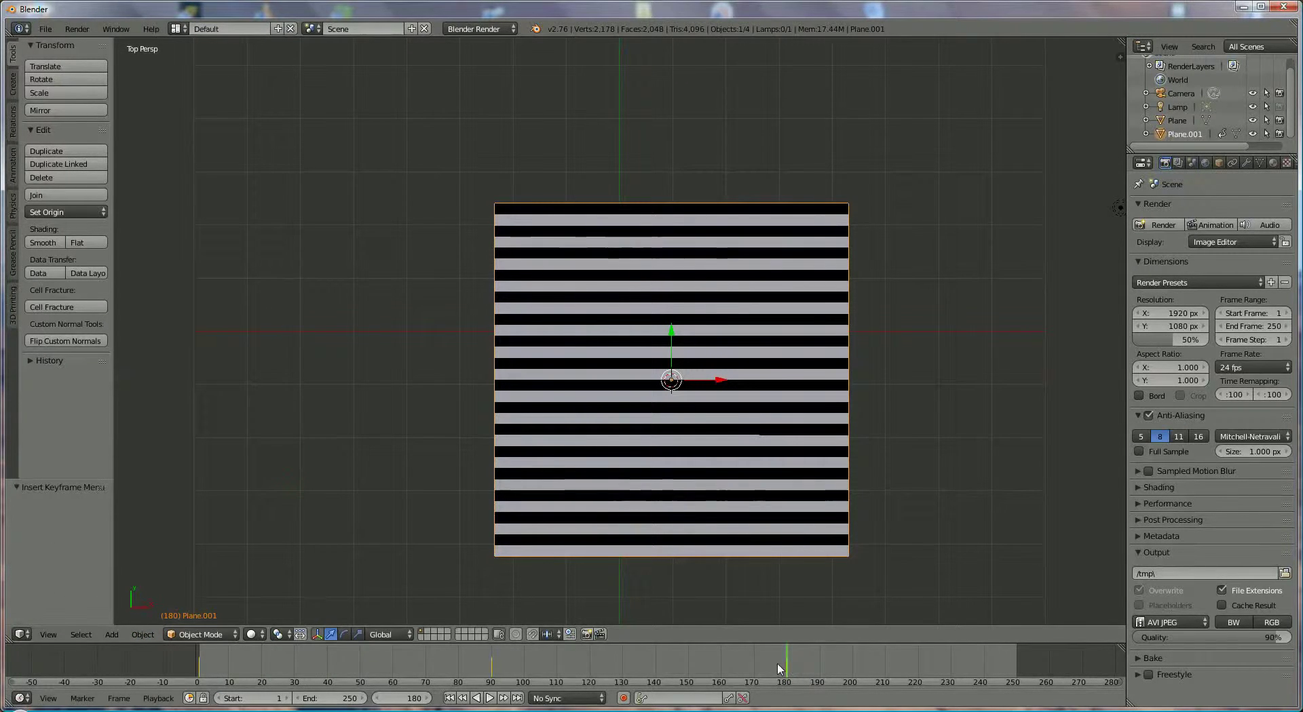
Set the animation end frame to 360 and move to frame 270
click(350, 701)
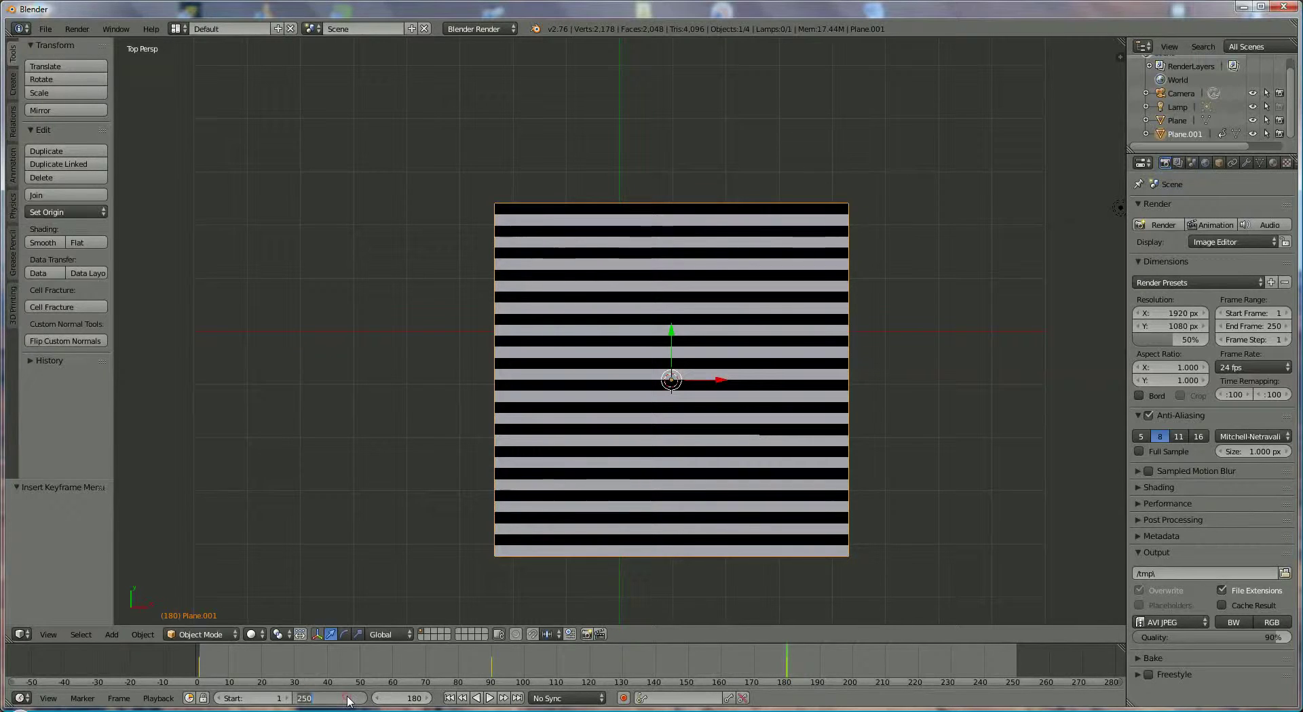
text(360)
key(Return)
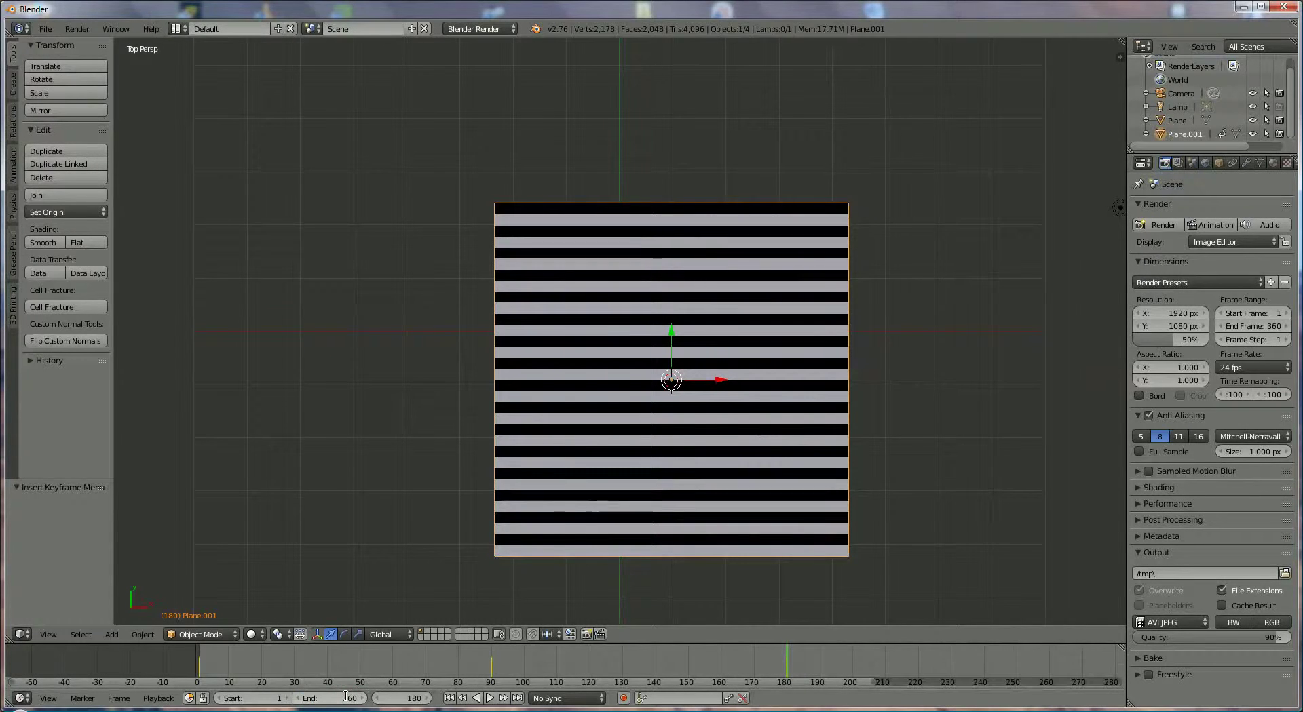
click(408, 698)
text(270)
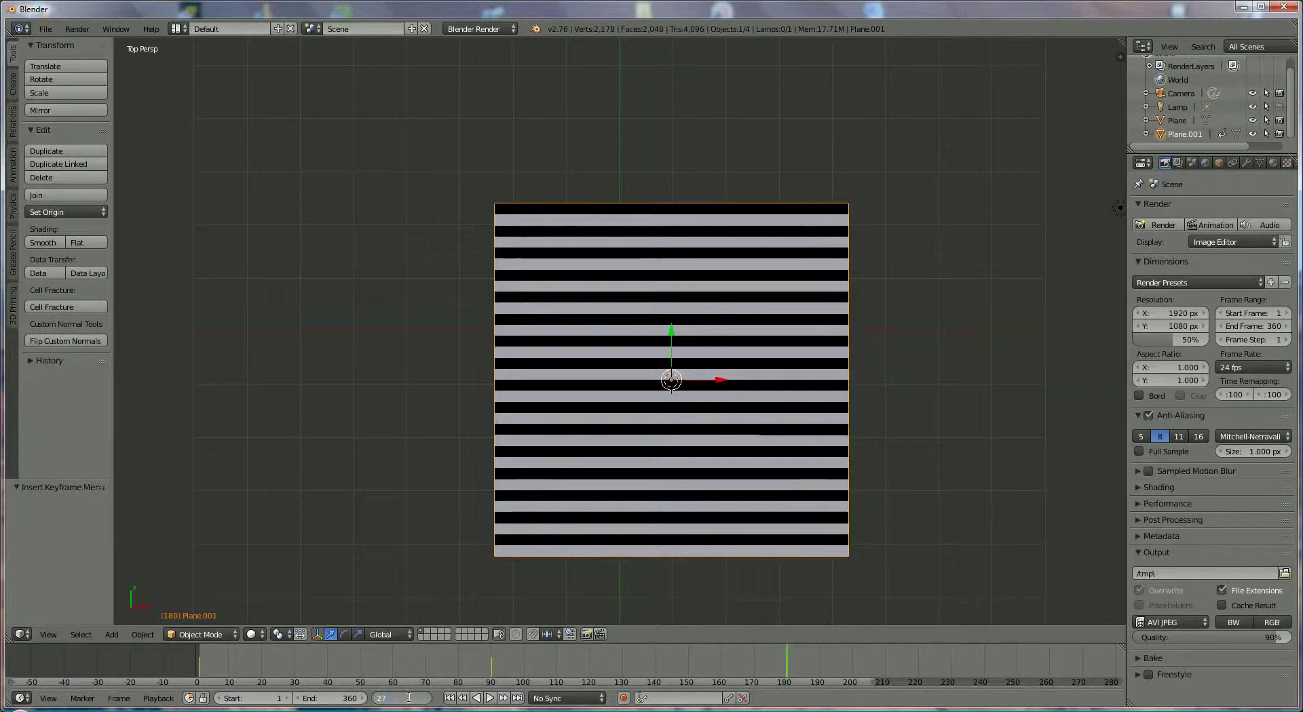
key(Return)
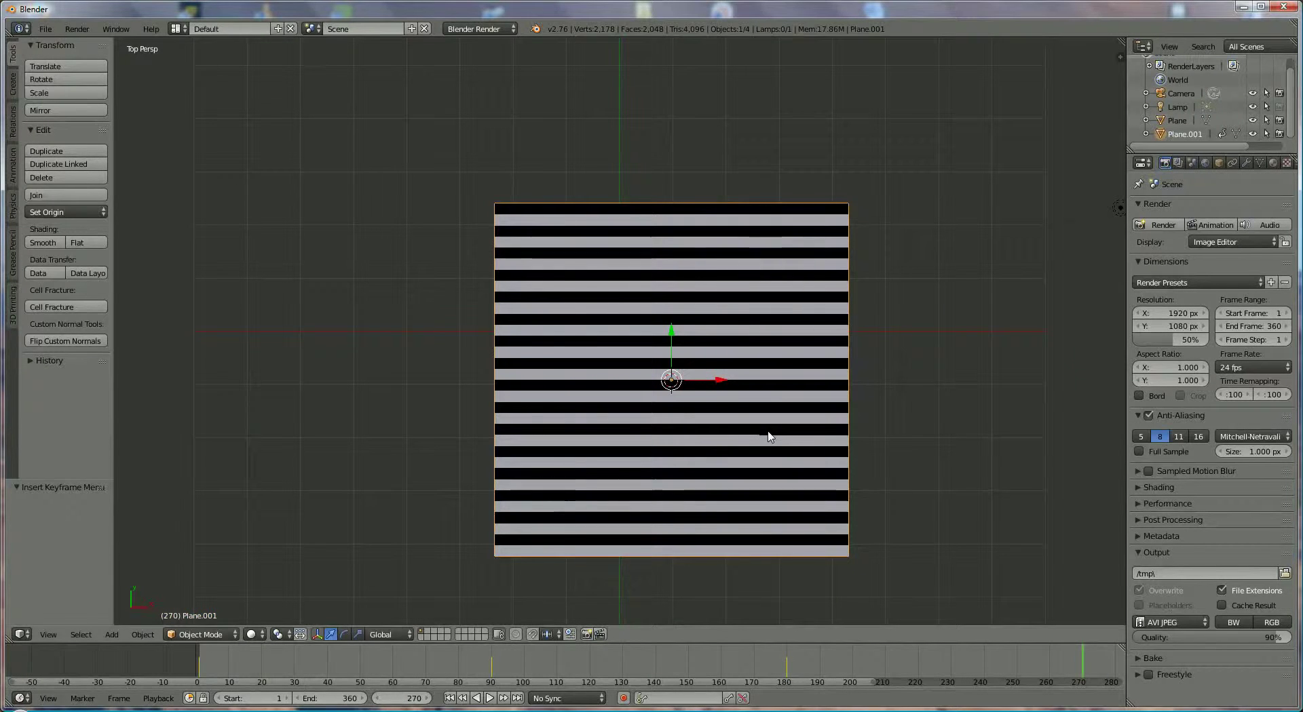
Rotate Plane.001 about 45° around Z and insert a LocRot keyframe at frame 270
key(r)
key(z)
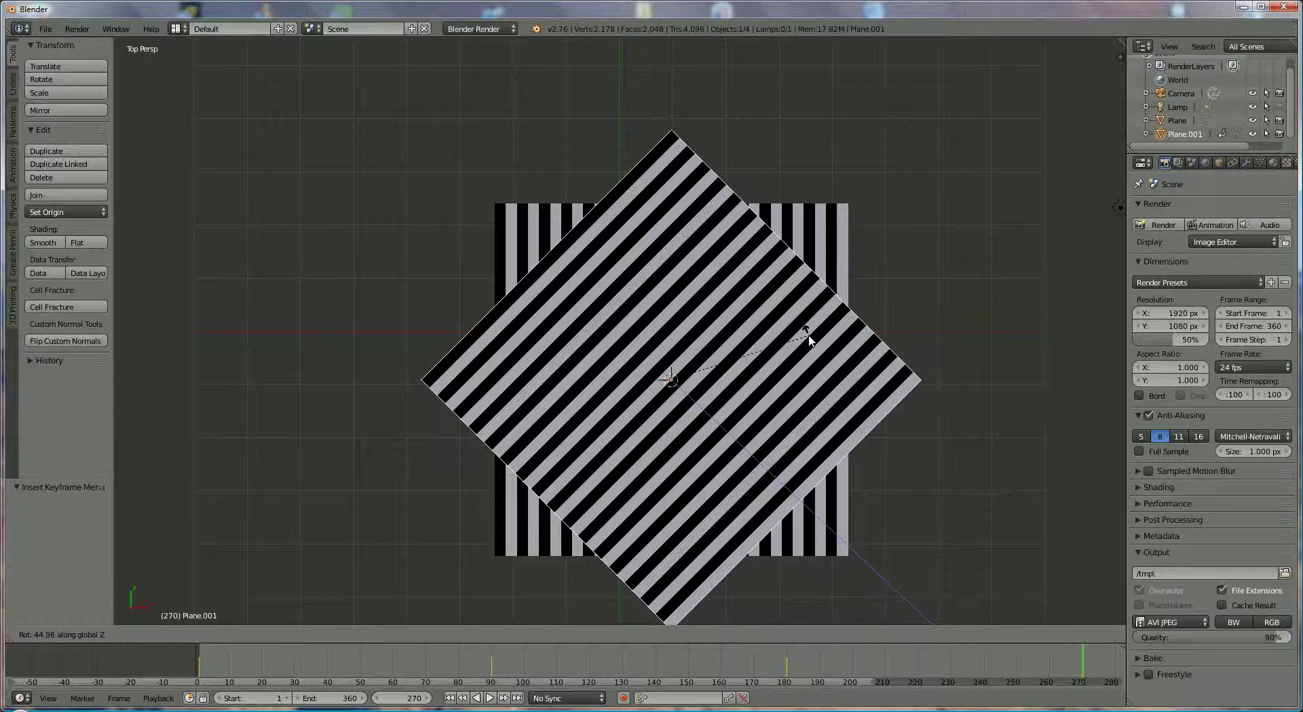
click(808, 341)
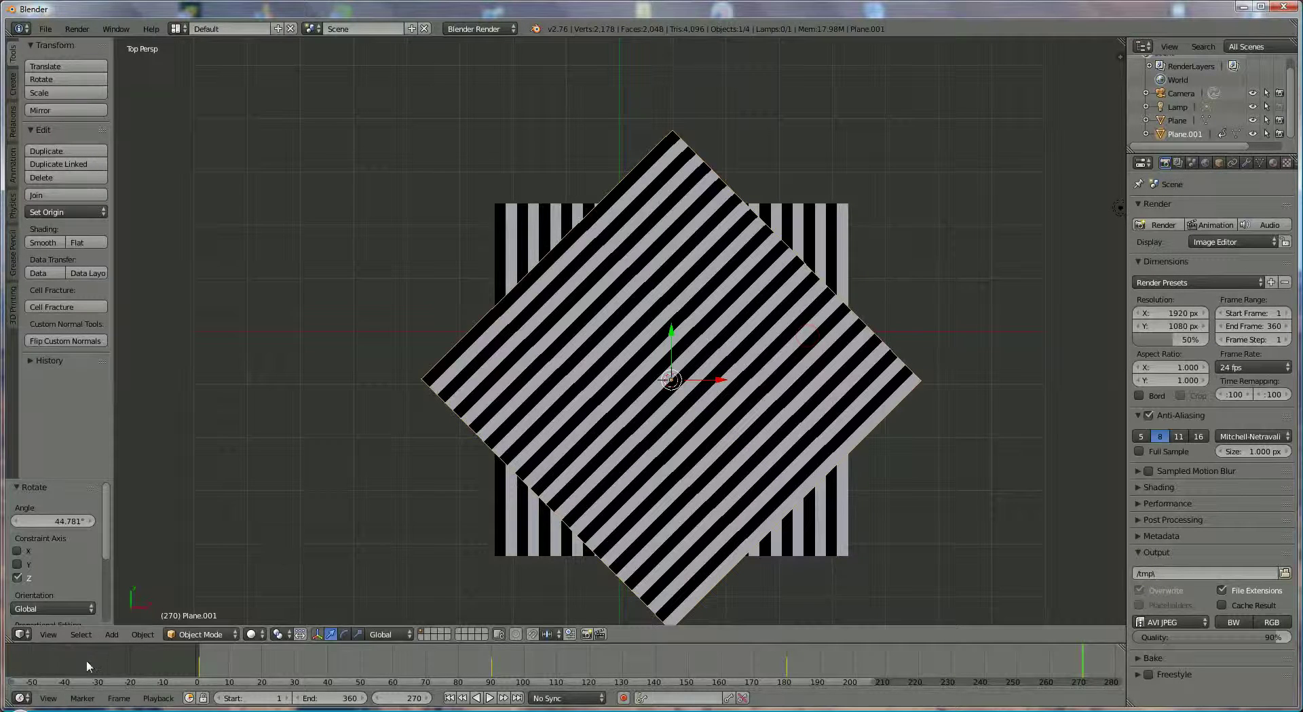
click(142, 634)
mouse_move(187, 500)
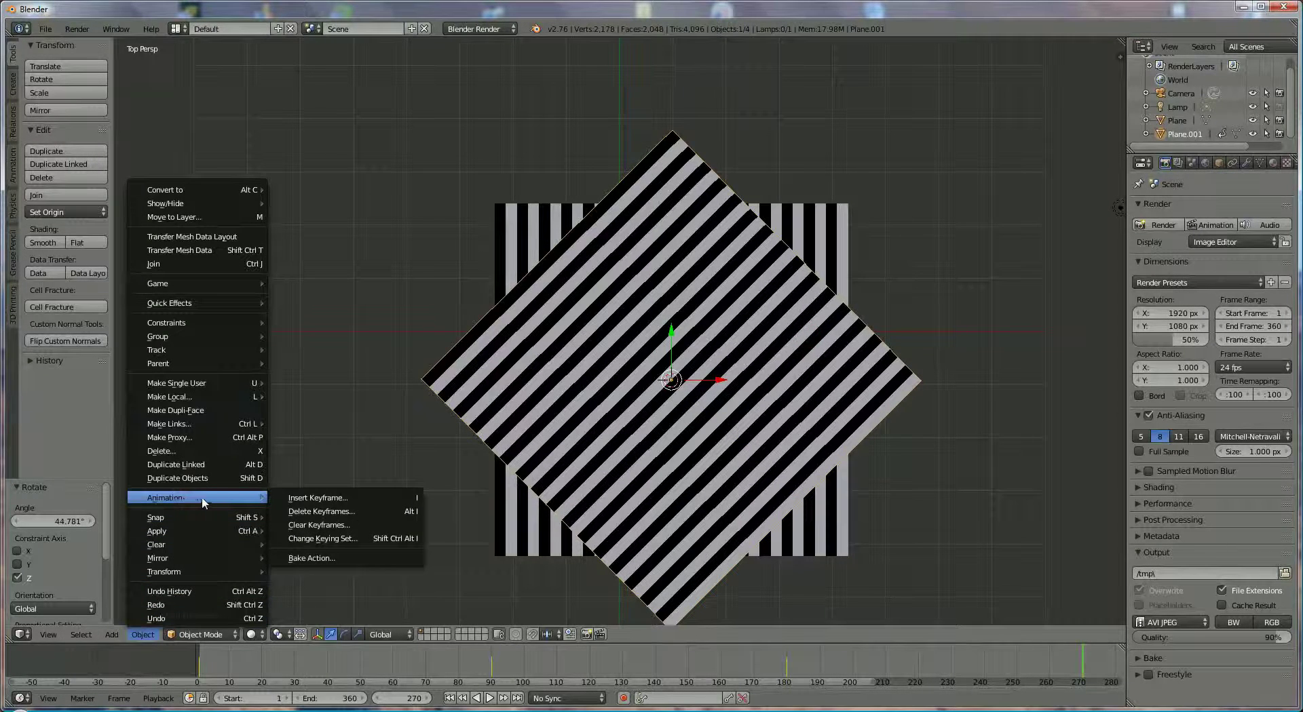
click(330, 503)
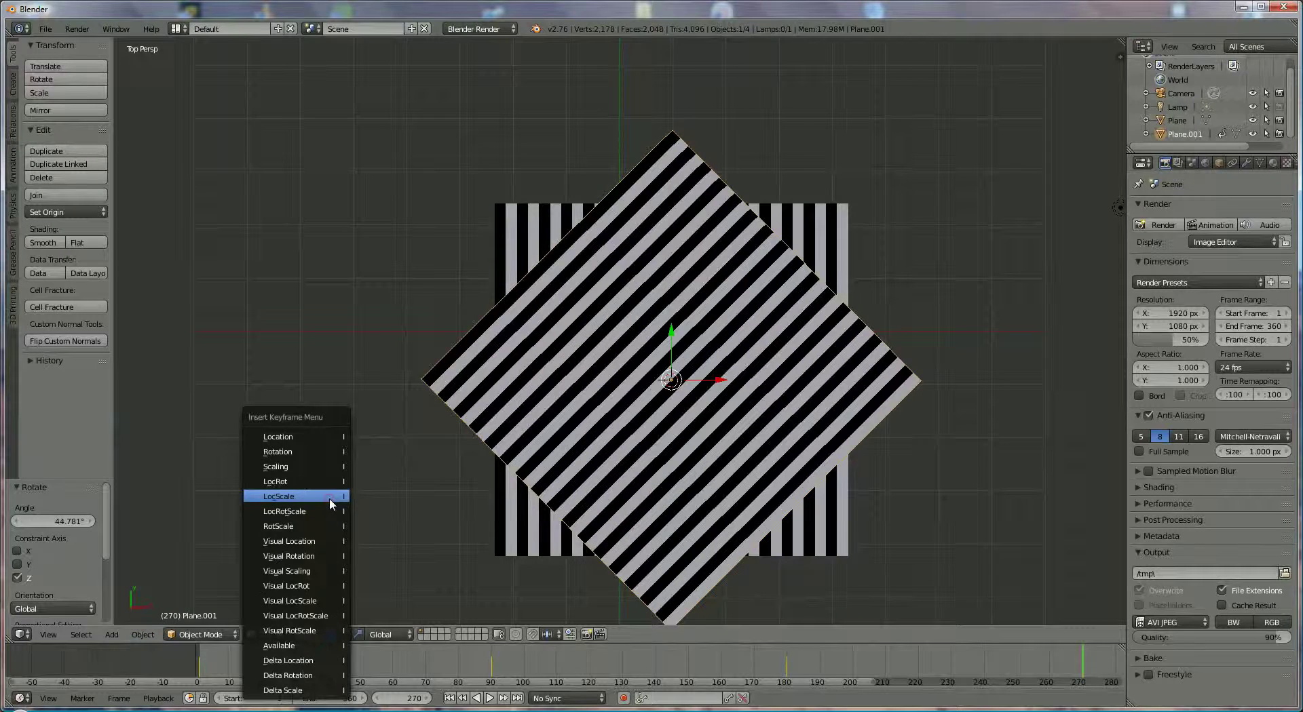
click(327, 486)
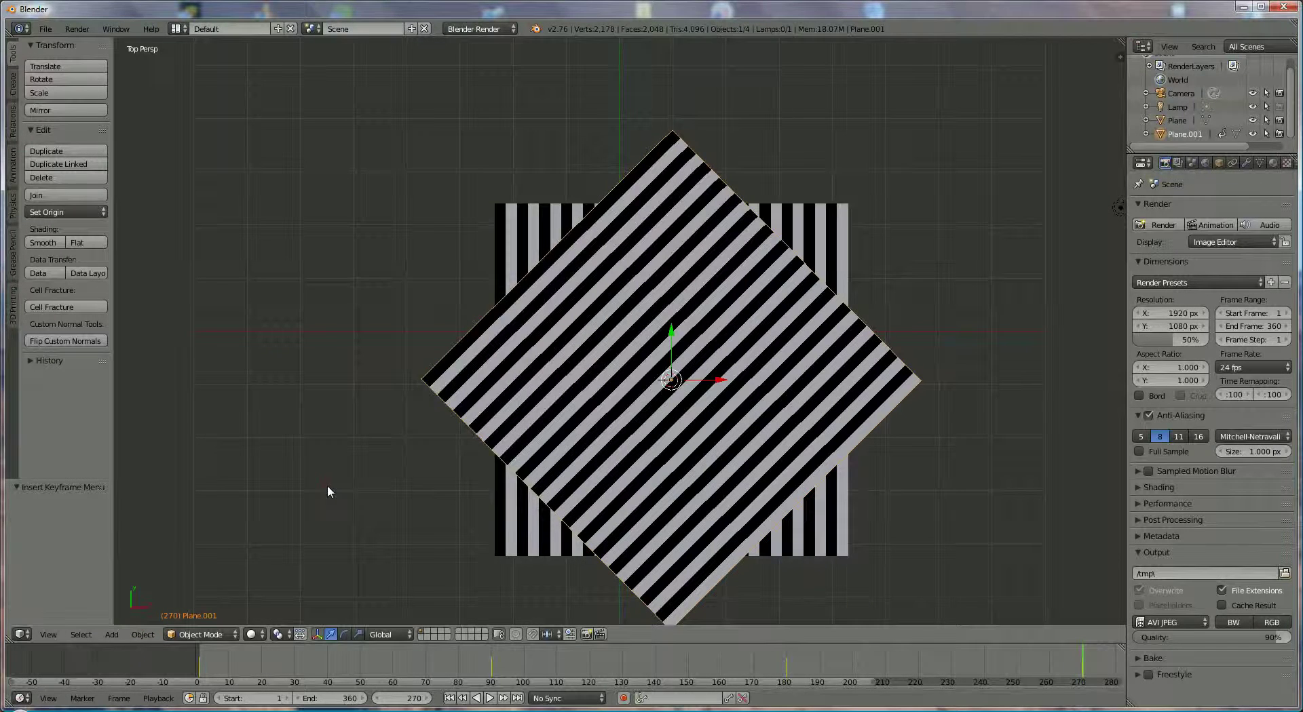
At frame 360, rotate Plane.001 another 45.382° and insert a LocRot keyframe
click(410, 698)
text(360)
key(Return)
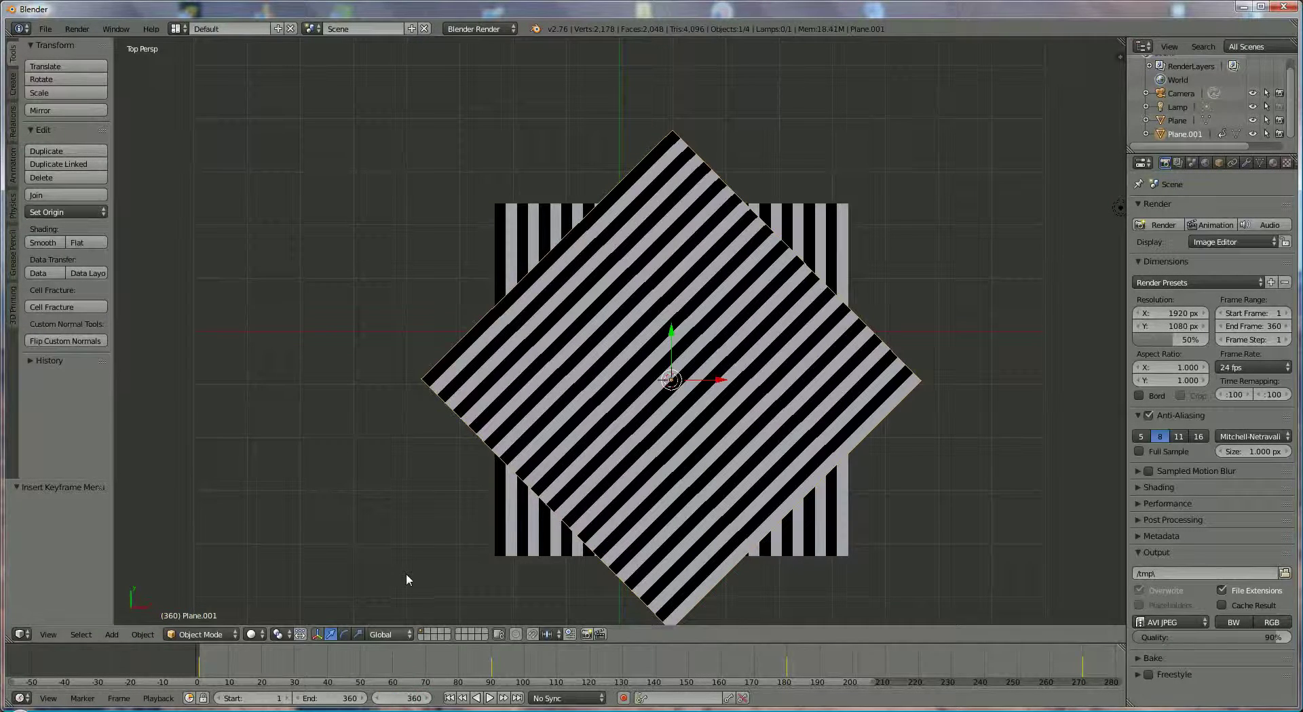
key(r)
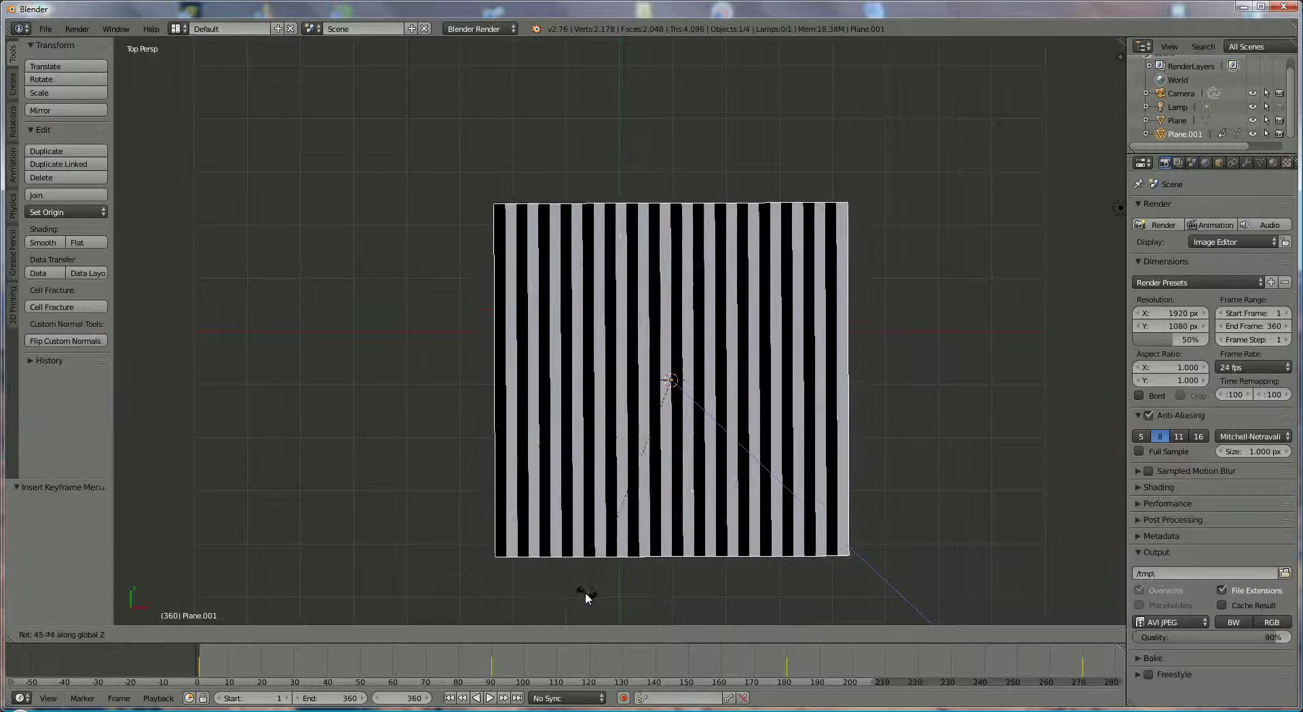
click(585, 595)
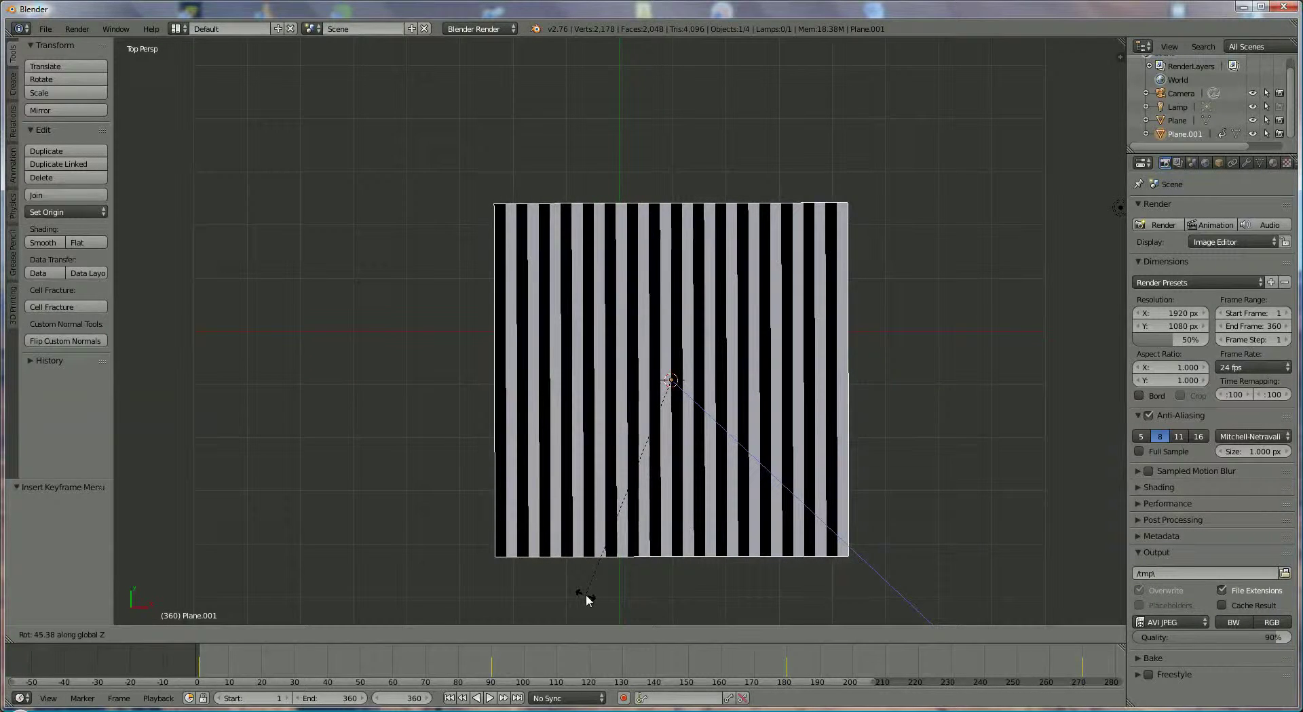
click(143, 635)
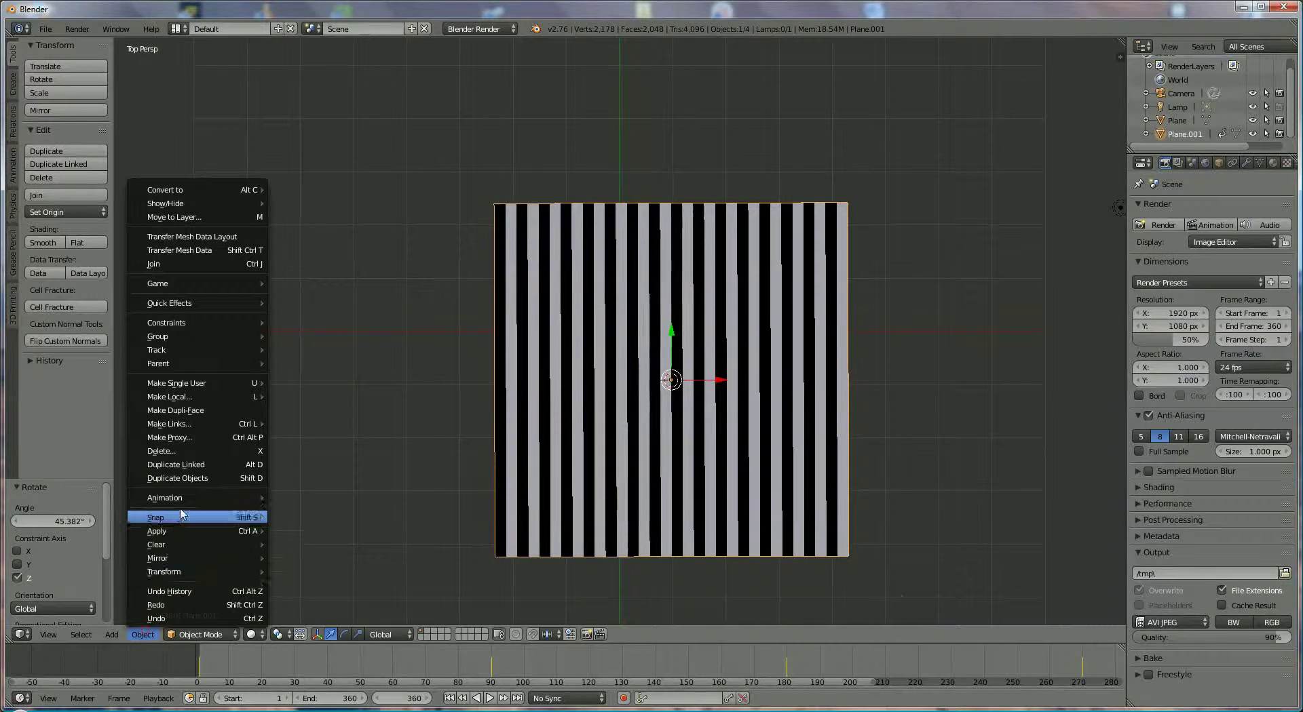
mouse_move(182, 498)
click(315, 499)
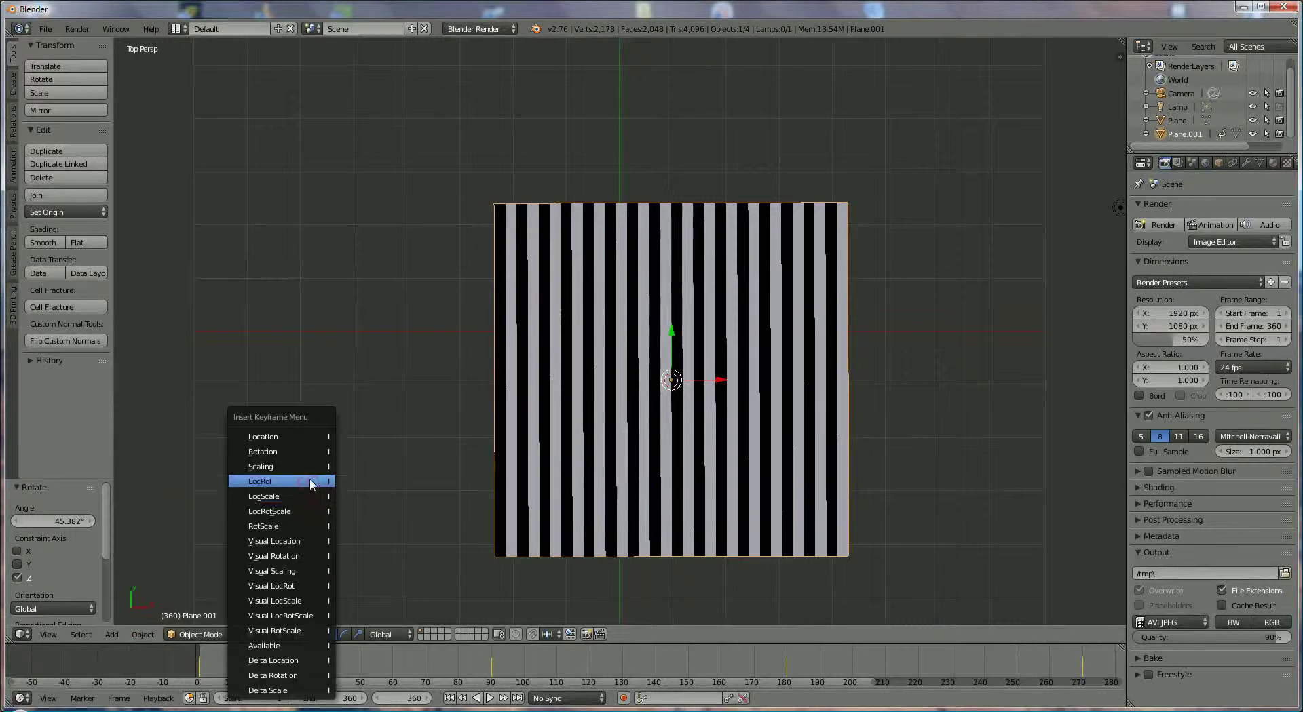
click(311, 482)
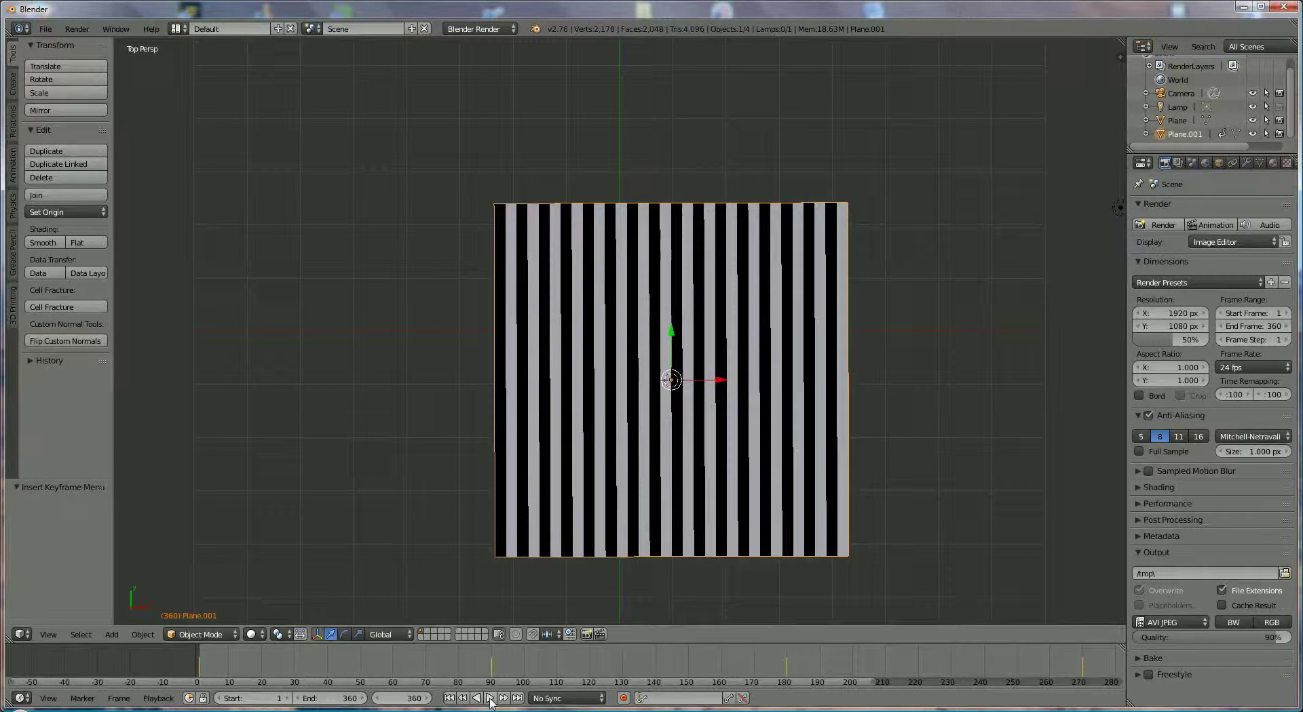
Play the 360-frame rotation animation, stop it, and jump back to frame 1
click(489, 698)
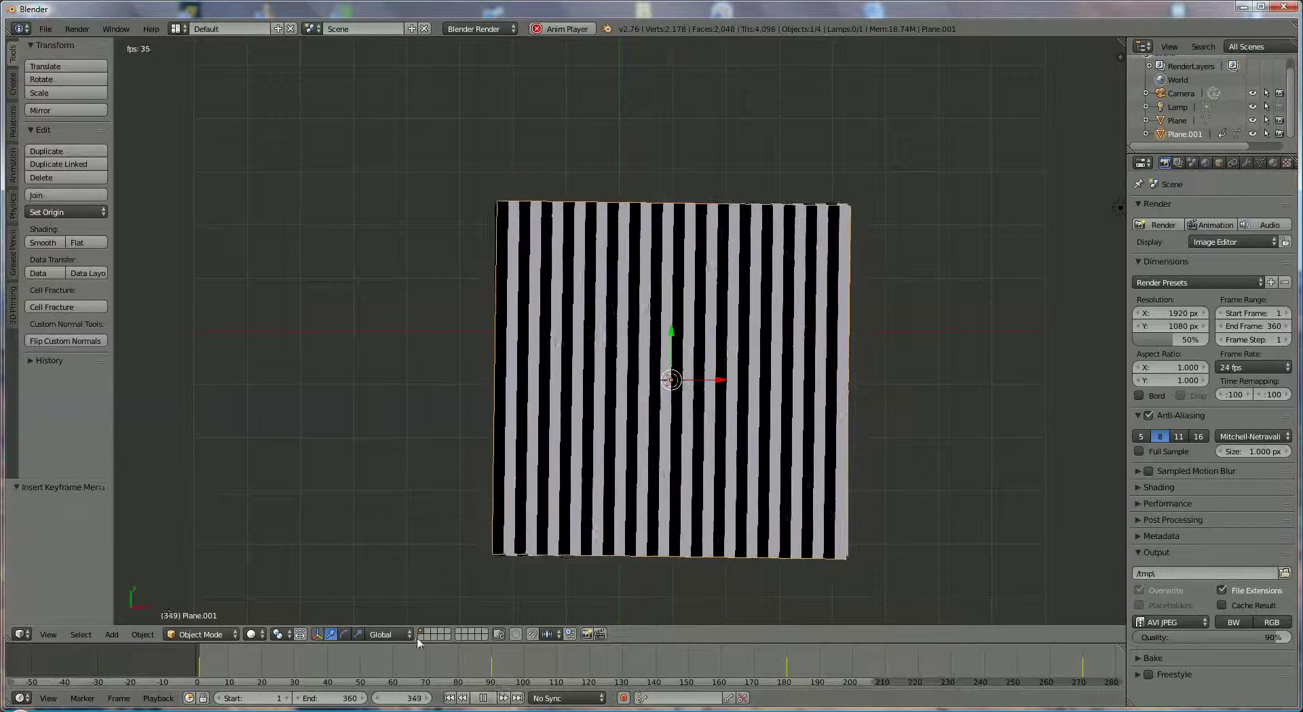
click(485, 700)
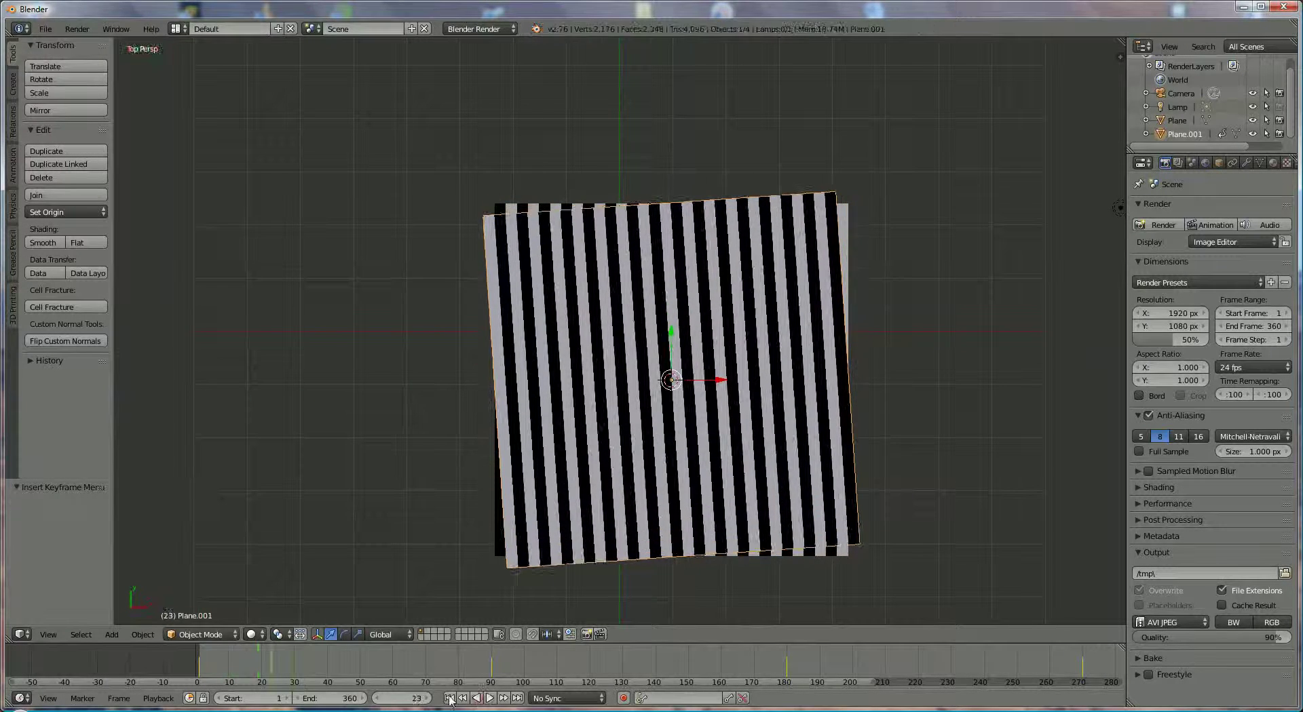
click(449, 699)
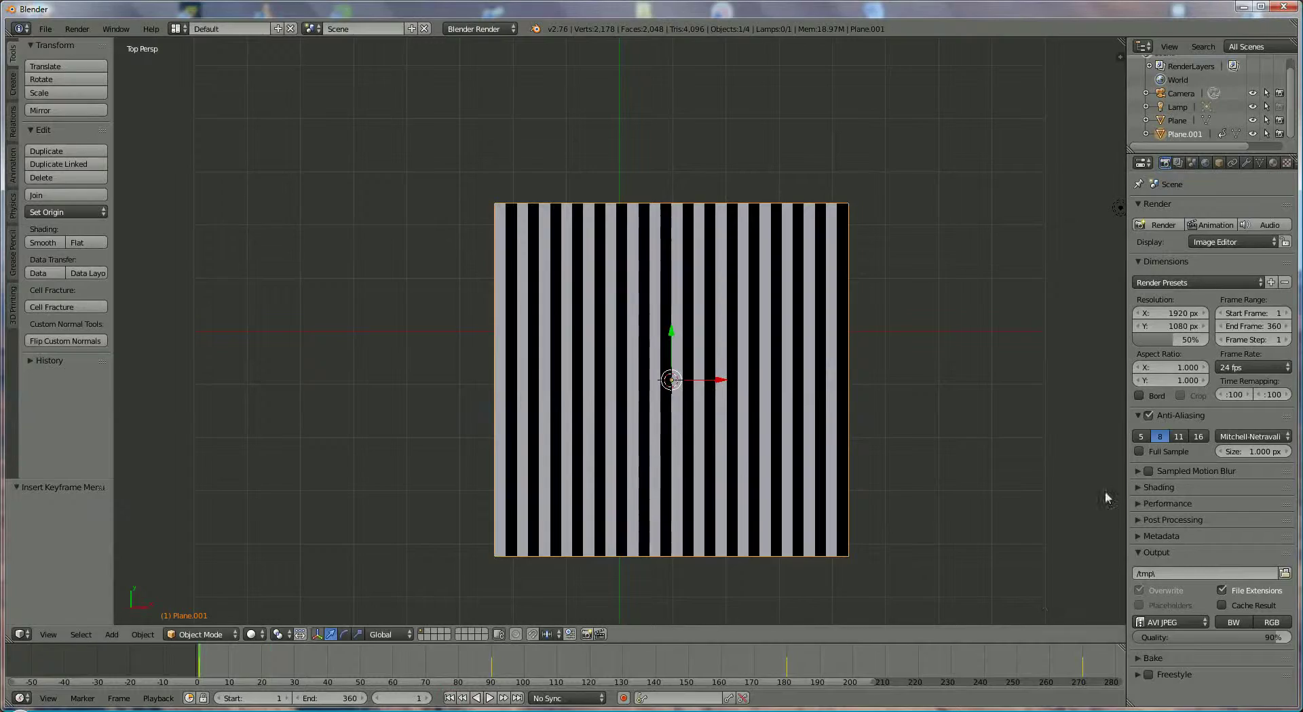
Orbit around the overlapping striped planes and briefly check the camera view
middle_drag(875, 331, 791, 262)
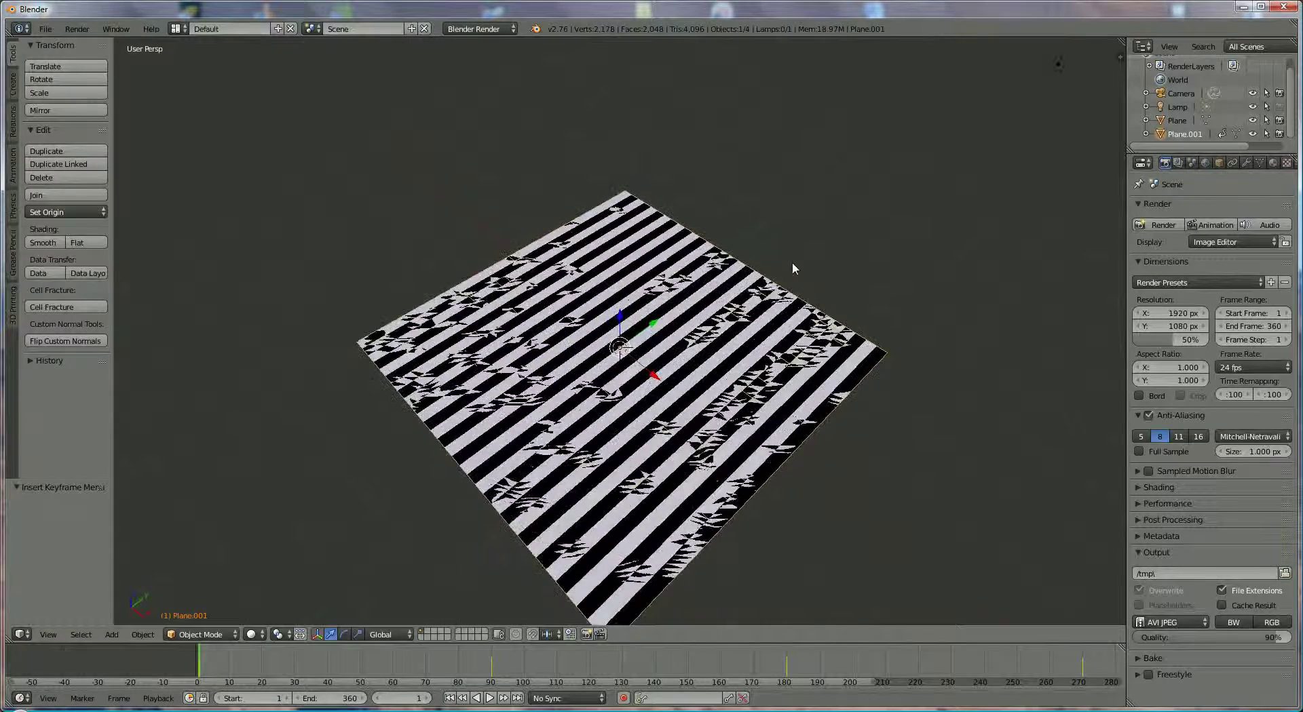
key(KP_0)
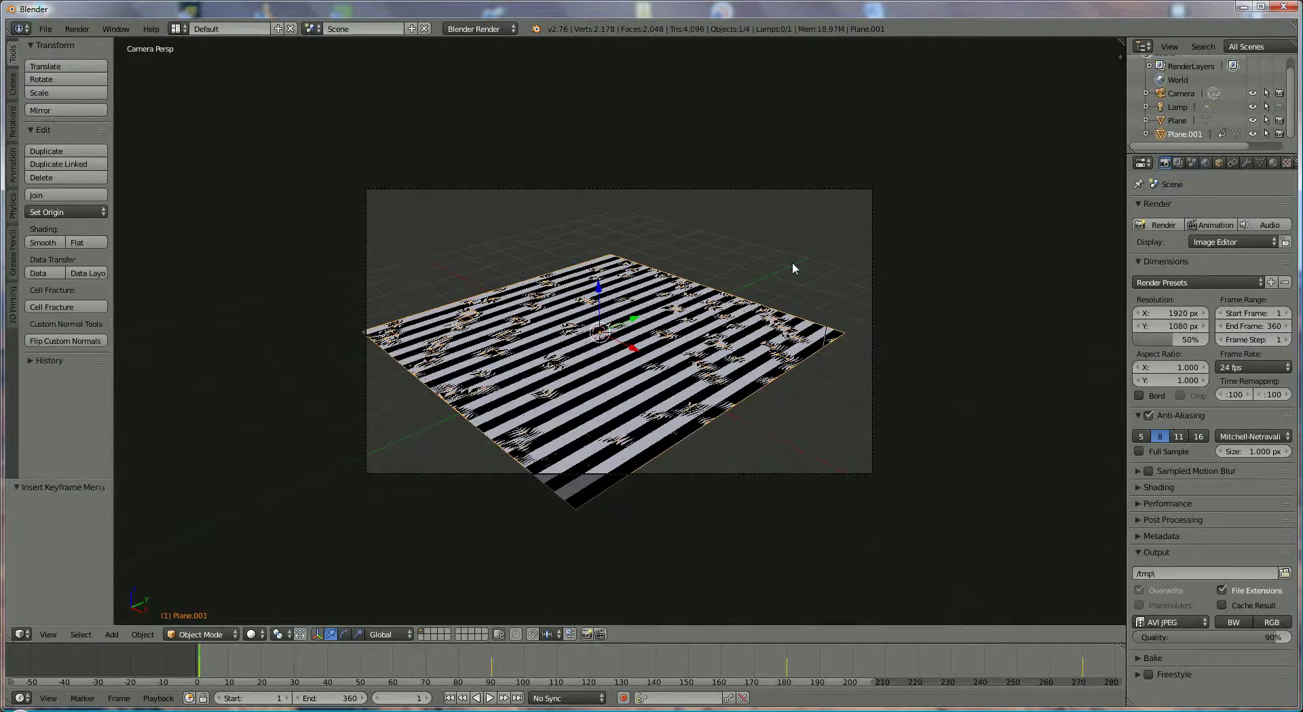
key(KP_0)
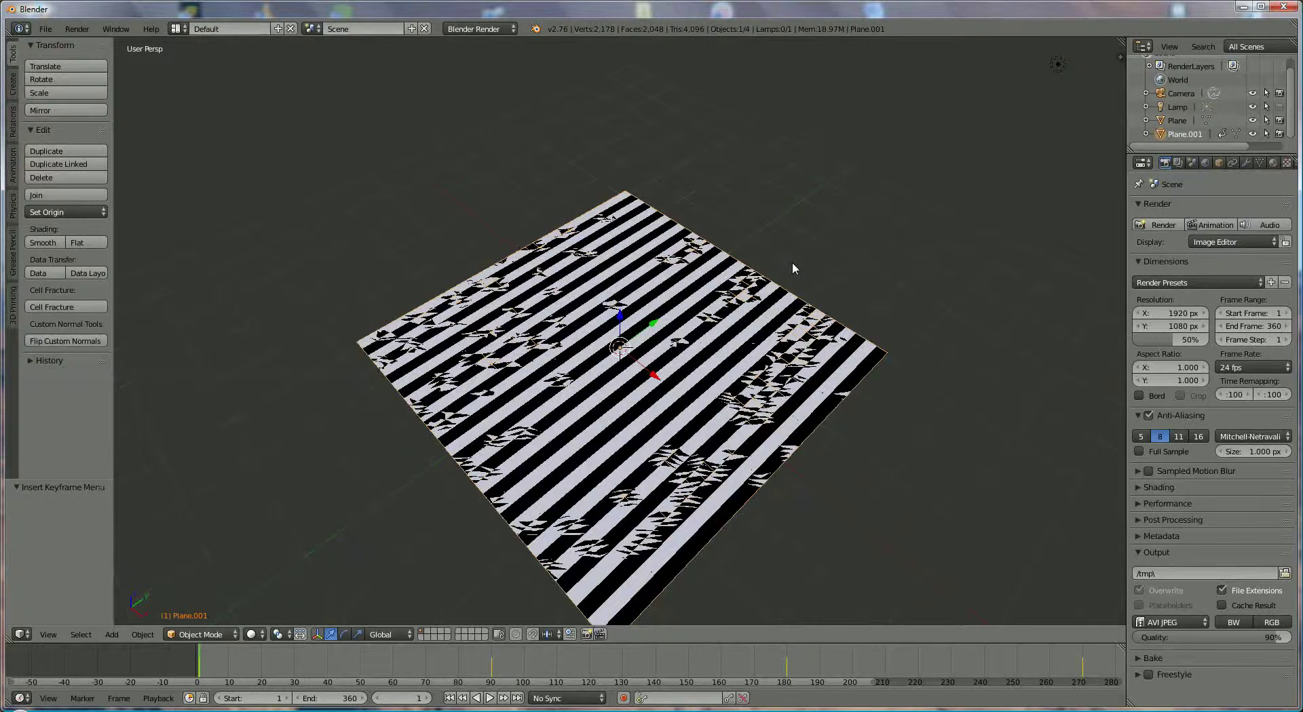
Render all 360 frames of the moiré animation as AVI JPEG
click(1208, 226)
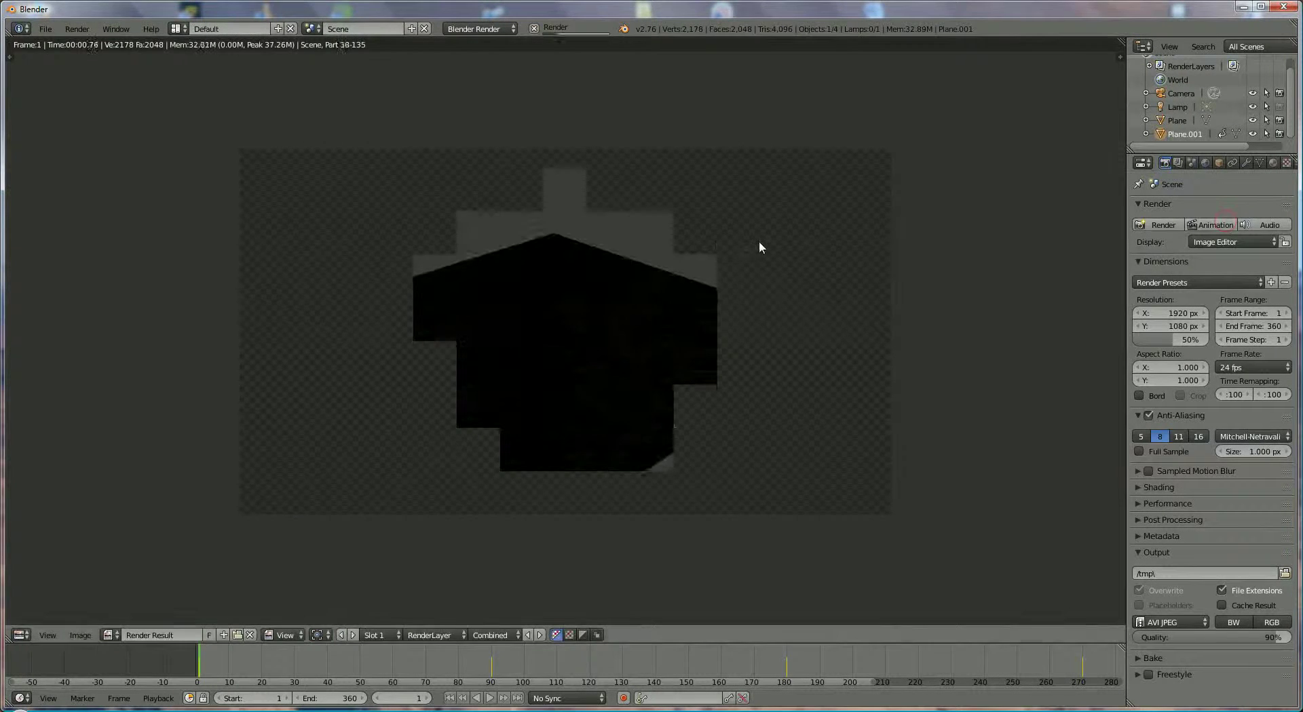